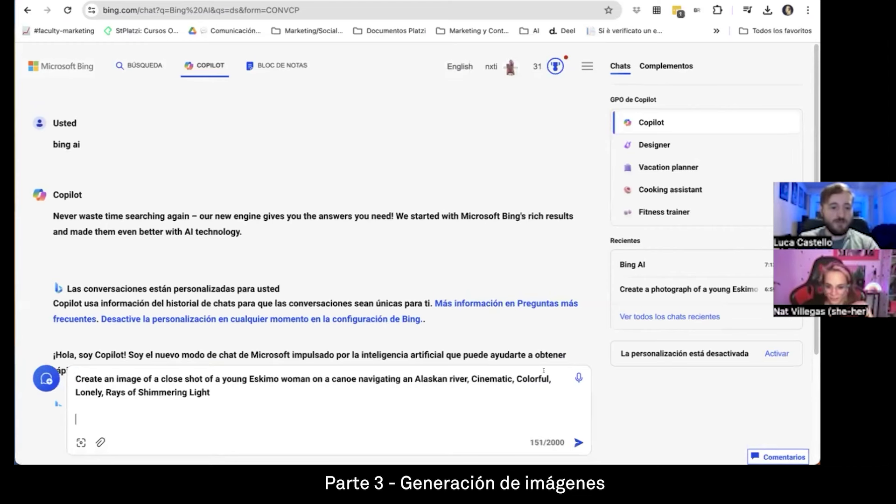
- Remove "Lonely, Rays of Shimmering Light" from the end of the Eskimo woman image prompt and submit it to Copilot
{"action": "left_click_drag", "start_coordinate": [242, 395], "coordinate": [76, 392]}
{"action": "key", "text": "BackSpace"}
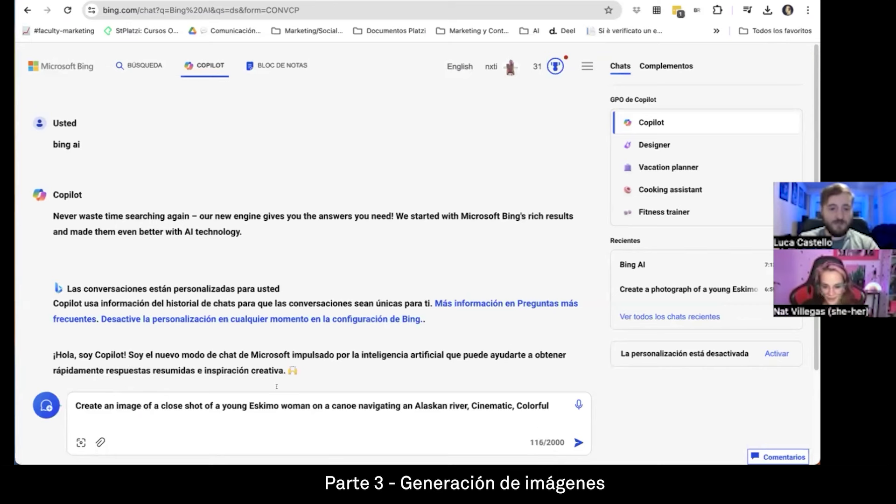
{"action": "left_click", "coordinate": [579, 442]}
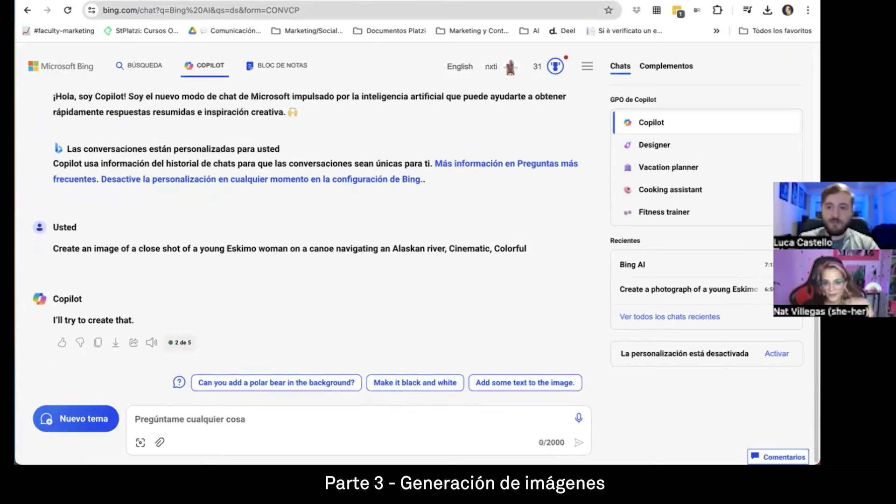
- View the futuristic city images in Designer and the Midjourney Bot's Eskimo woman image in Discord, and return to the Copilot chat
{"action": "left_click", "coordinate": [354, 1]}
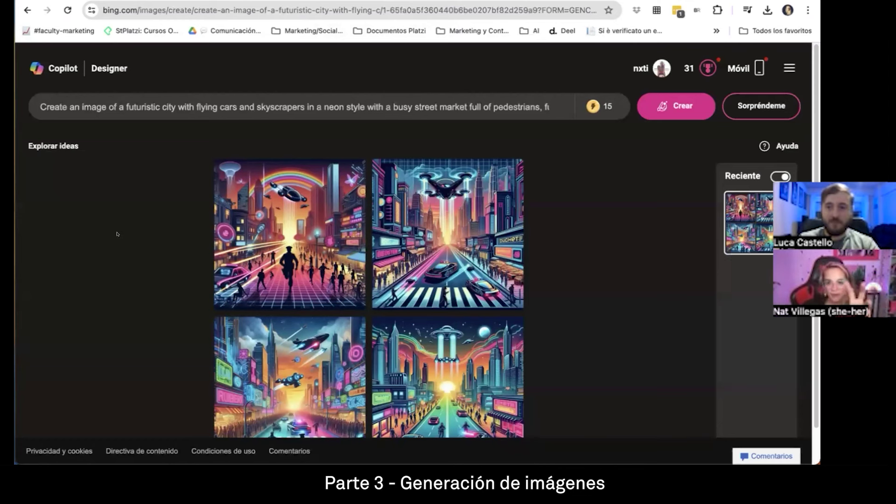
{"action": "left_click", "coordinate": [260, 2]}
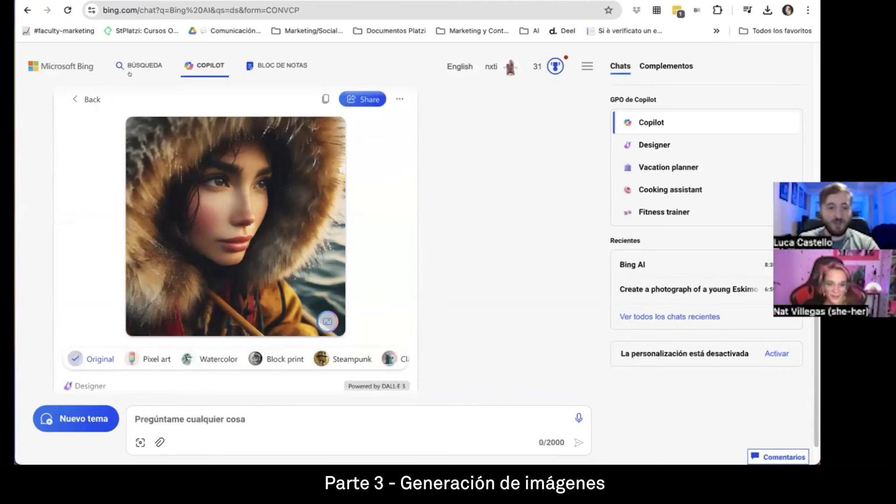
{"action": "mouse_move", "coordinate": [456, 460]}
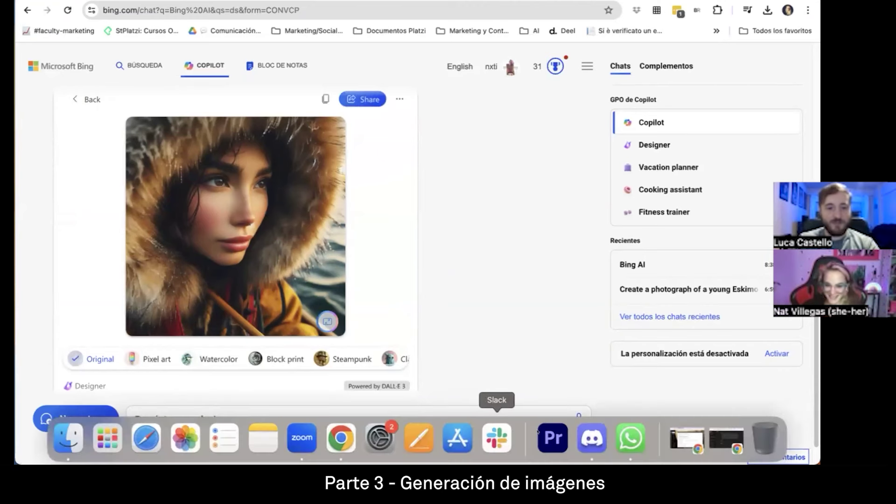
{"action": "left_click", "coordinate": [591, 439]}
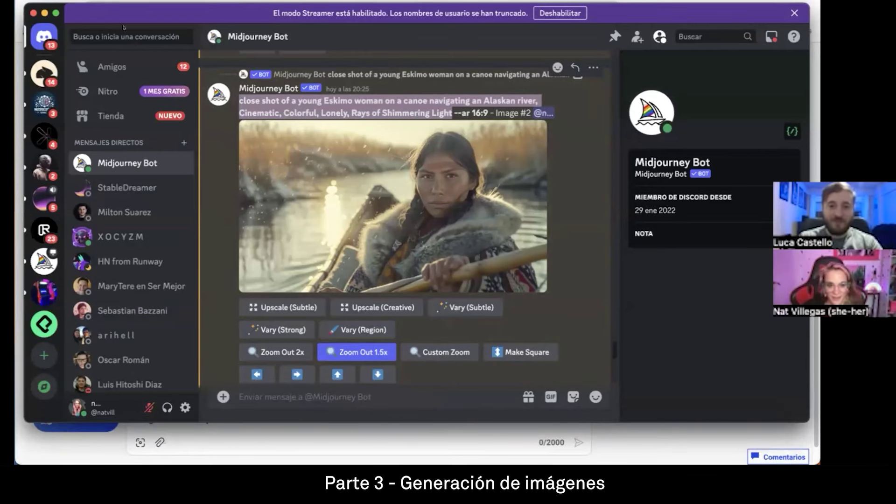
{"action": "key", "text": "super+Tab"}
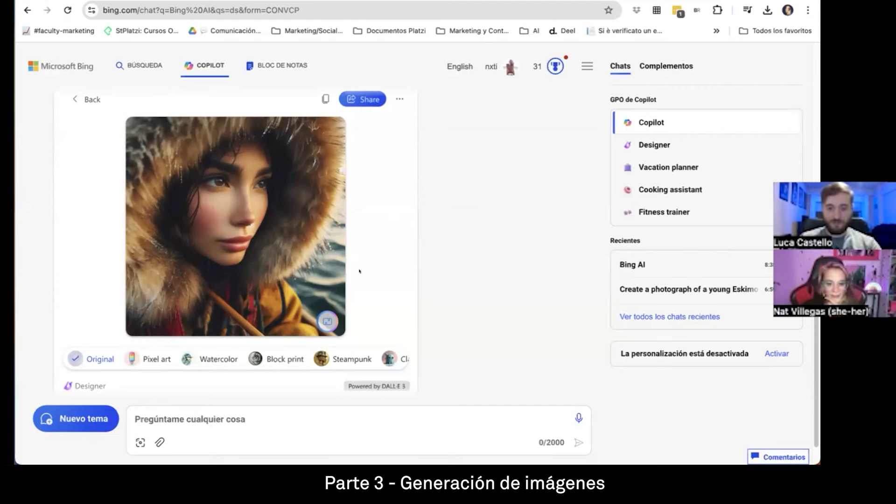
- Examine the Eskimo woman images generated by Copilot, enlarging the one with red gloves on the canoe and returning to the four-image grid
{"action": "scroll", "coordinate": [359, 271], "scroll_direction": "up", "scroll_amount": 8}
{"action": "scroll", "coordinate": [360, 271], "scroll_direction": "down", "scroll_amount": 4}
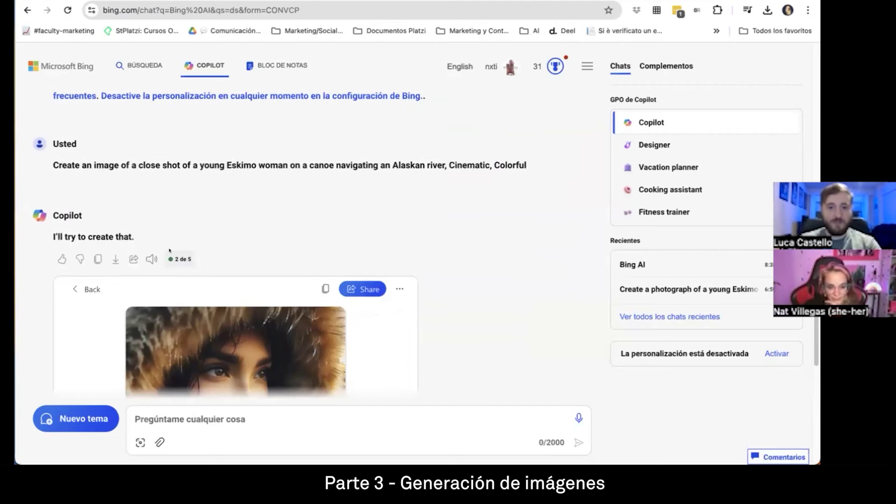
{"action": "left_click", "coordinate": [86, 289]}
{"action": "scroll", "coordinate": [110, 344], "scroll_direction": "down", "scroll_amount": 2}
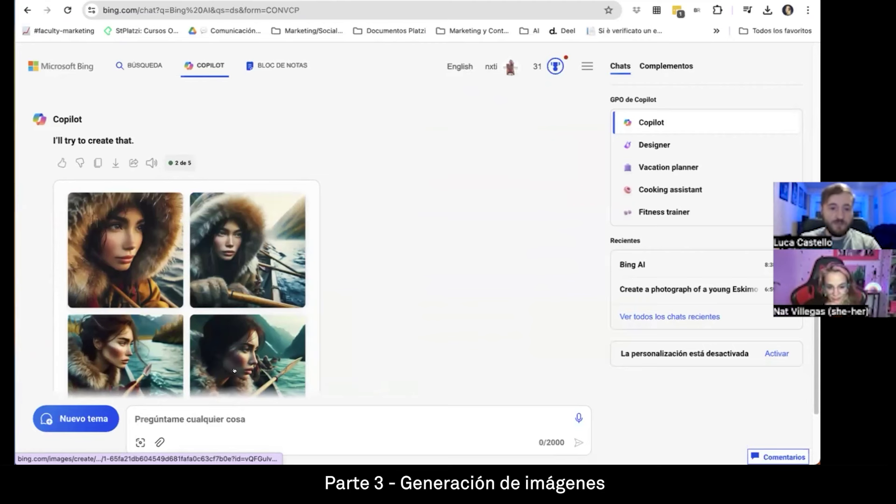
{"action": "left_click", "coordinate": [92, 336]}
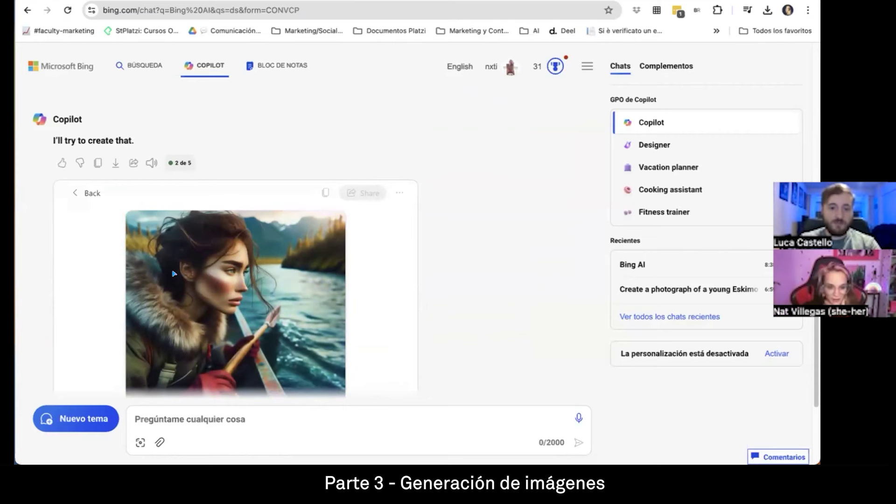
{"action": "scroll", "coordinate": [174, 273], "scroll_direction": "down", "scroll_amount": 1}
{"action": "scroll", "coordinate": [75, 264], "scroll_direction": "down", "scroll_amount": 1}
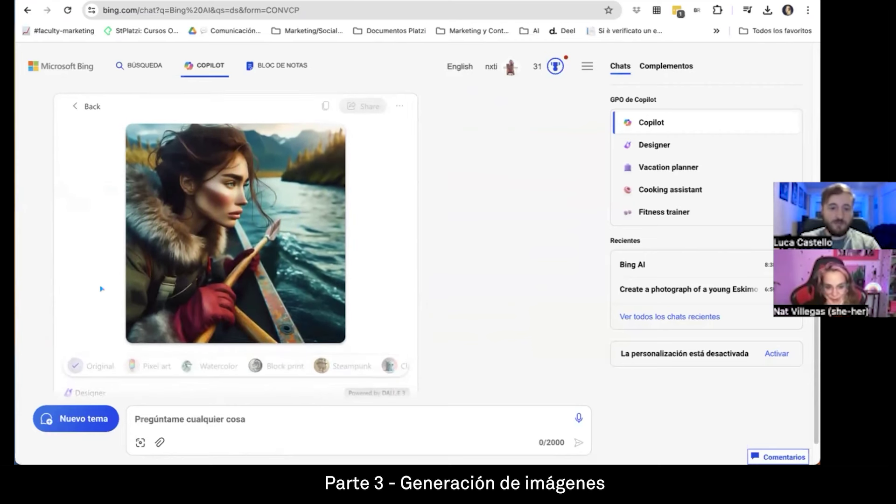
{"action": "left_click", "coordinate": [66, 103]}
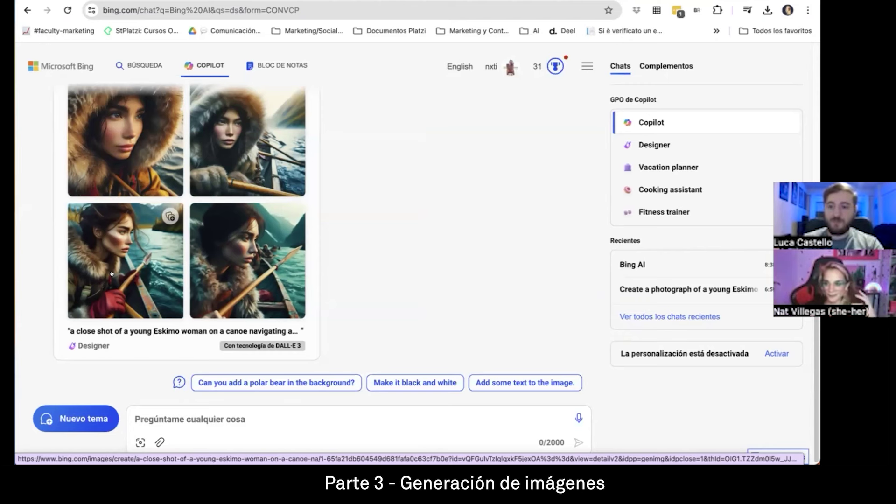
{"action": "scroll", "coordinate": [432, 243], "scroll_direction": "up", "scroll_amount": 1}
{"action": "scroll", "coordinate": [427, 235], "scroll_direction": "up", "scroll_amount": 1}
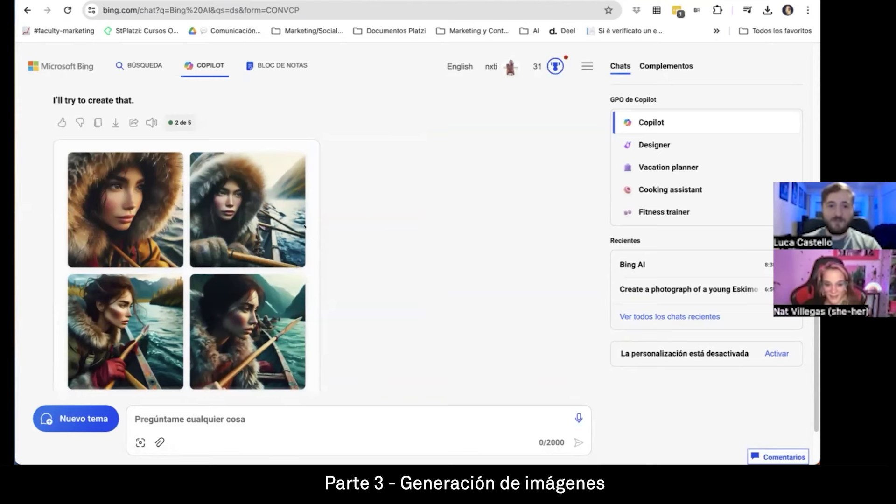
- Switch to the ChatGPT conversation about the Eskimo woman image and reload the page
{"action": "left_click", "coordinate": [224, 1]}
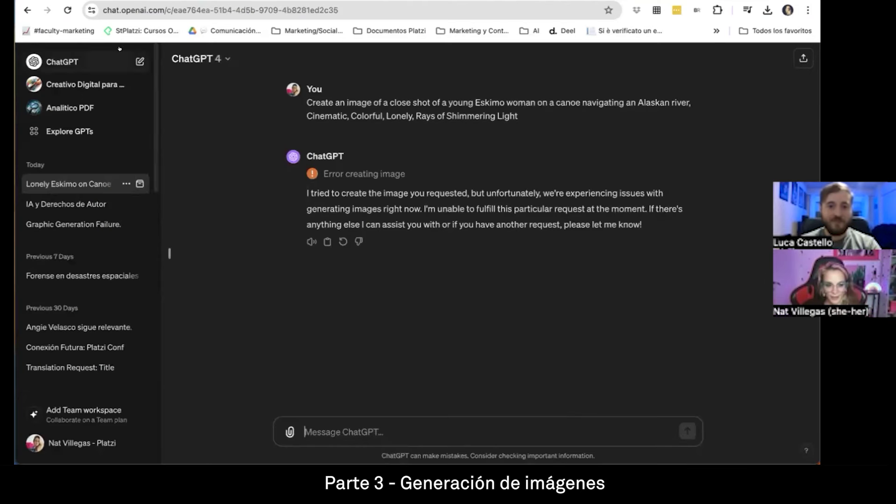
{"action": "left_click", "coordinate": [68, 10]}
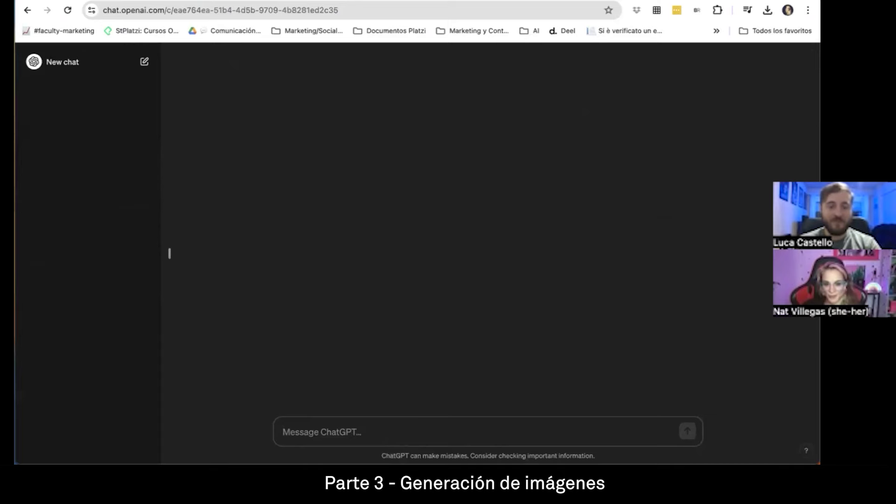
- Switch to the Leonardo.Ai site, launch its app and open the Image Generation tool
{"action": "key", "text": "ctrl+Tab"}
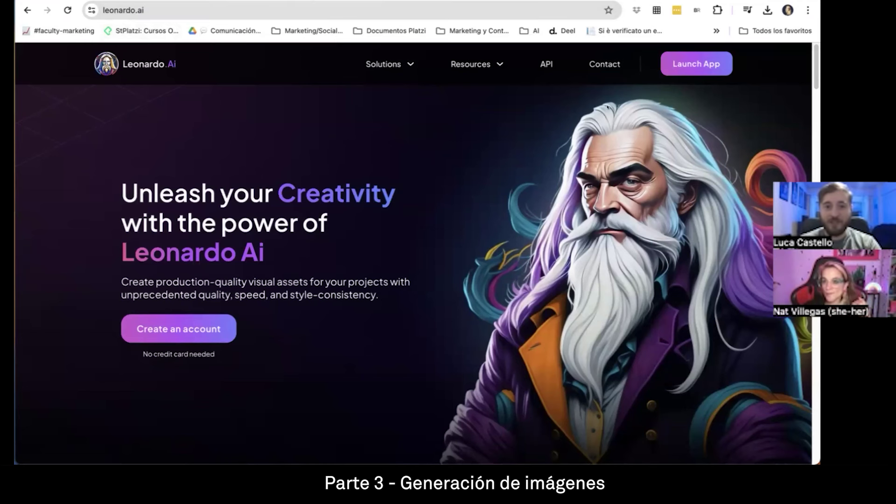
{"action": "left_click", "coordinate": [695, 64]}
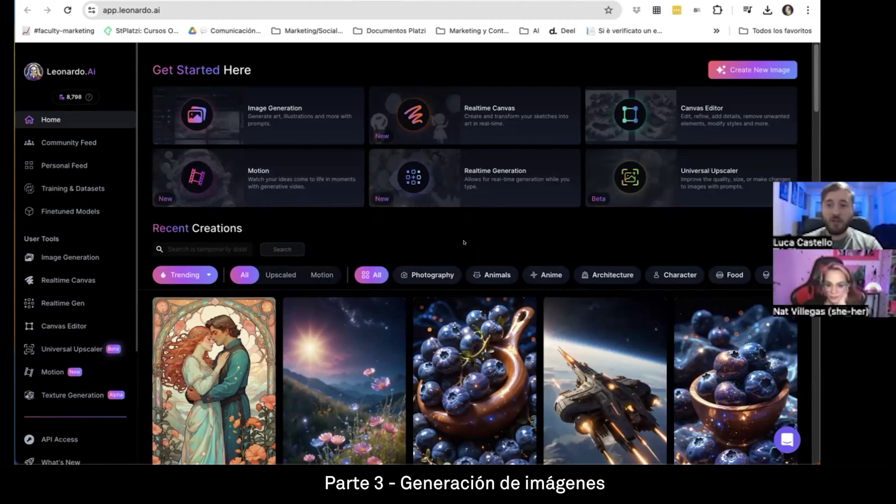
{"action": "mouse_move", "coordinate": [478, 441]}
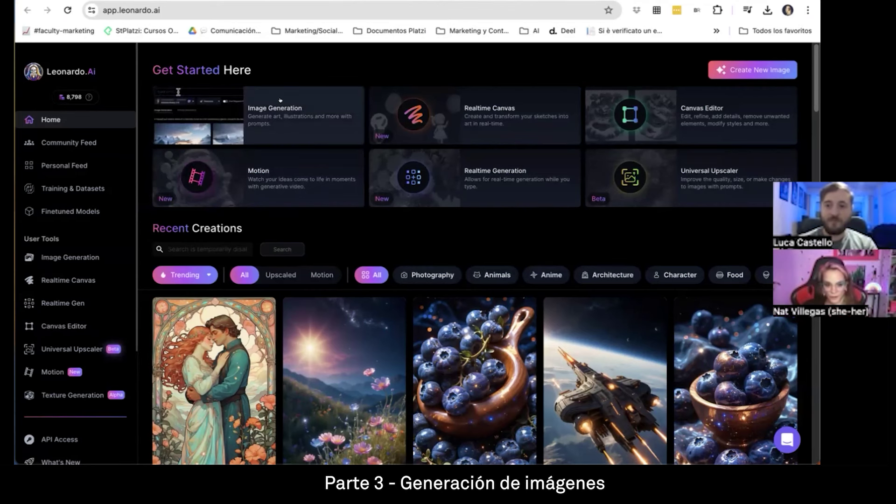
{"action": "left_click", "coordinate": [309, 111]}
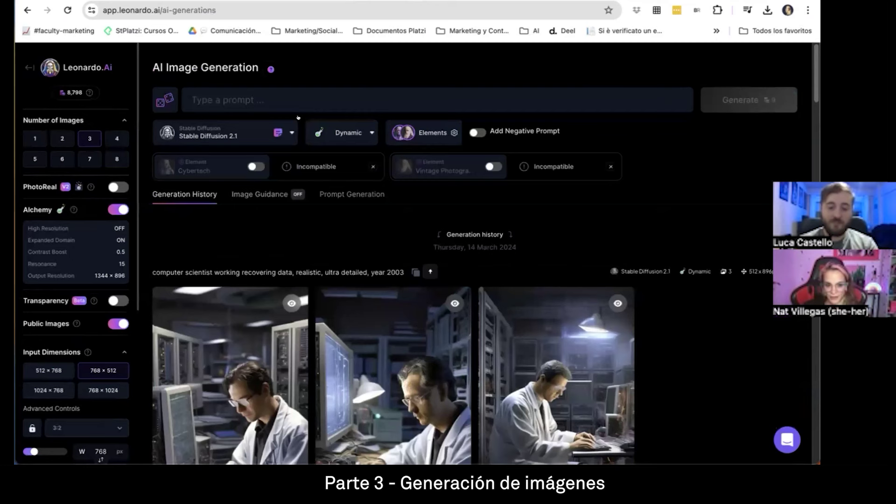
- Enter prompt "Create an image of a close shot of a young Eskimo woman on a canoe navigating an Alaskan river, Cinematic, Colorful, Lonely, Rays of Shimmering Light"
{"action": "left_click", "coordinate": [231, 91]}
{"action": "type", "text": "Create an image of a close shot of a young Eskimo woman on a canoe navigating an Alaskan river, Cinematic, Colorful, Lonely, Rays of Shimmering Light"}
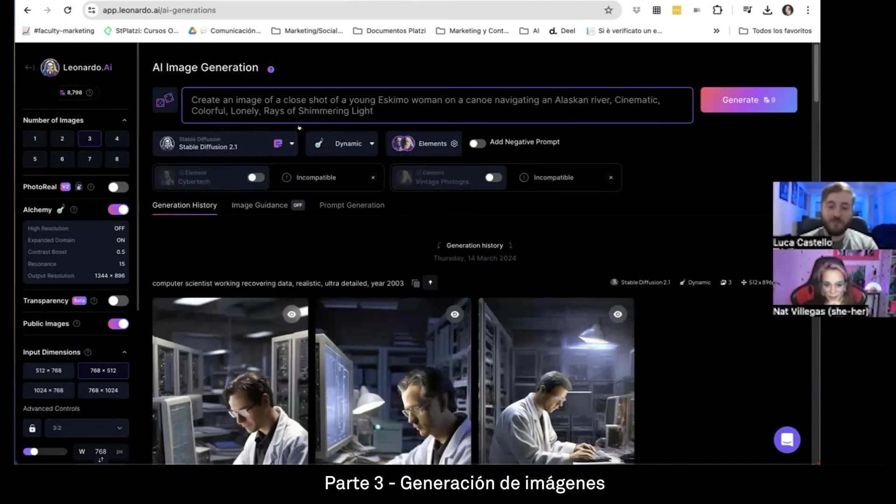
- Browse the available generation models and select Stable Diffusion 2.1
{"action": "left_click", "coordinate": [235, 149]}
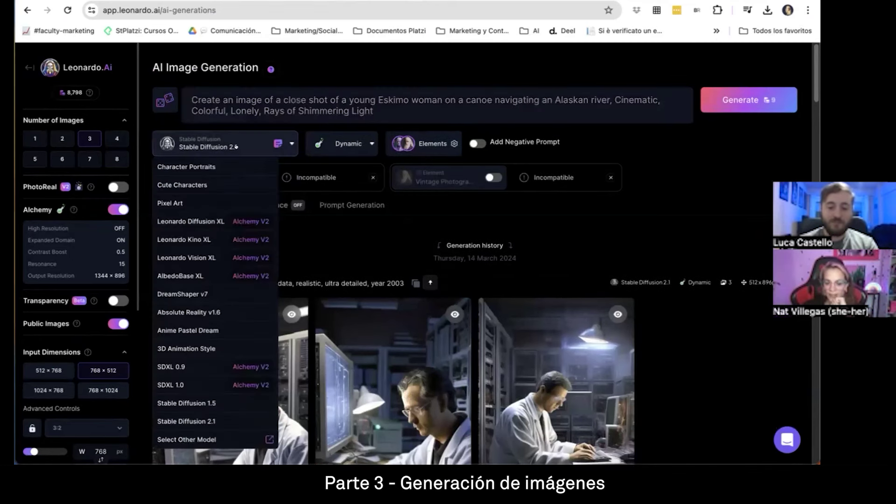
{"action": "left_click", "coordinate": [246, 152]}
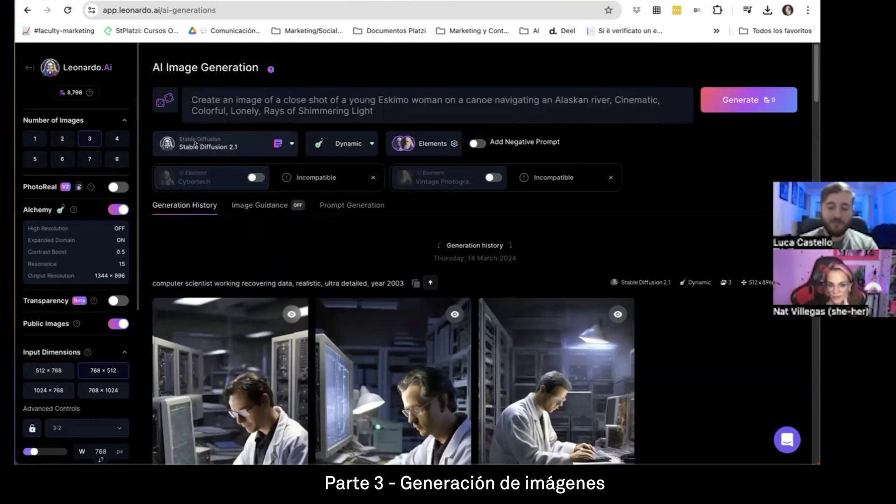
{"action": "left_click", "coordinate": [223, 144]}
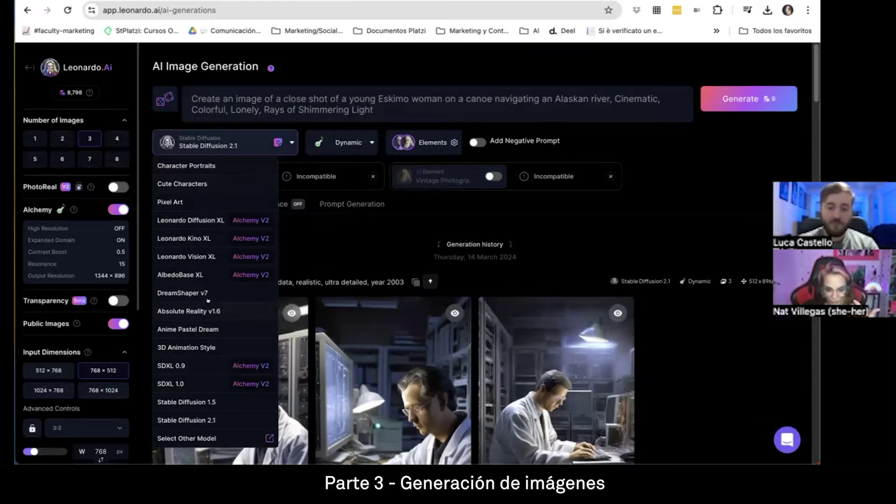
{"action": "scroll", "coordinate": [205, 101], "scroll_direction": "down", "scroll_amount": 5}
{"action": "scroll", "coordinate": [223, 294], "scroll_direction": "up", "scroll_amount": 3}
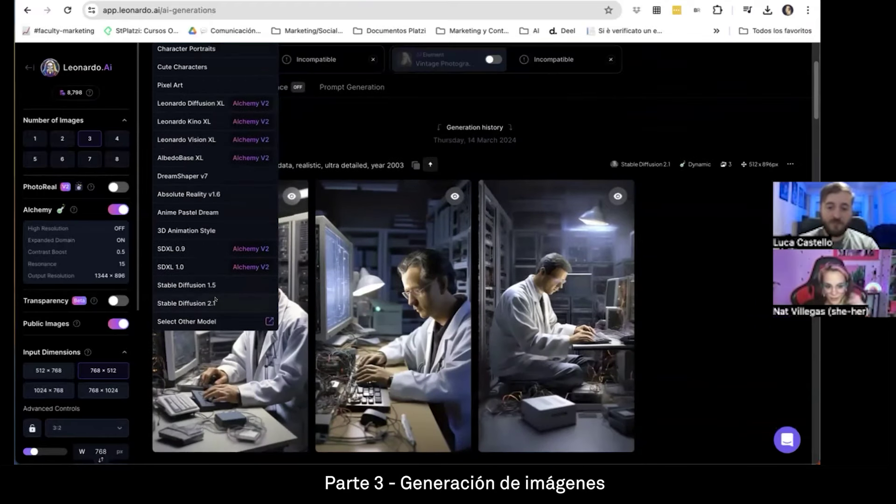
{"action": "left_click", "coordinate": [215, 303]}
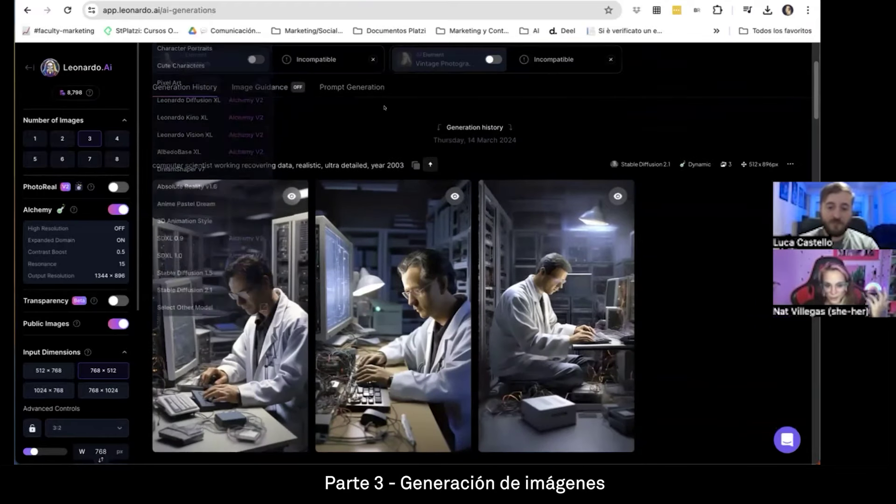
- Set the image style to Photography and generate the images from the Eskimo woman prompt
{"action": "scroll", "coordinate": [285, 187], "scroll_direction": "up", "scroll_amount": 3}
{"action": "left_click", "coordinate": [332, 120]}
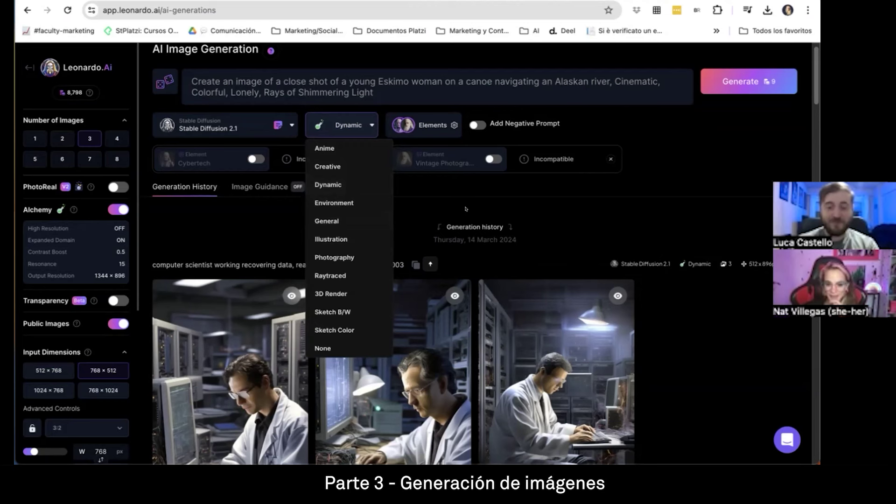
{"action": "left_click", "coordinate": [349, 256]}
{"action": "scroll", "coordinate": [287, 224], "scroll_direction": "up", "scroll_amount": 1}
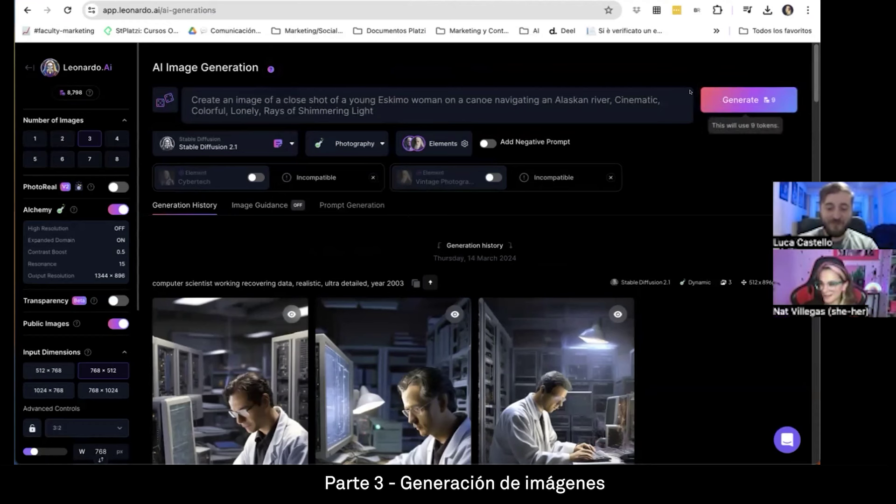
{"action": "left_click", "coordinate": [726, 103]}
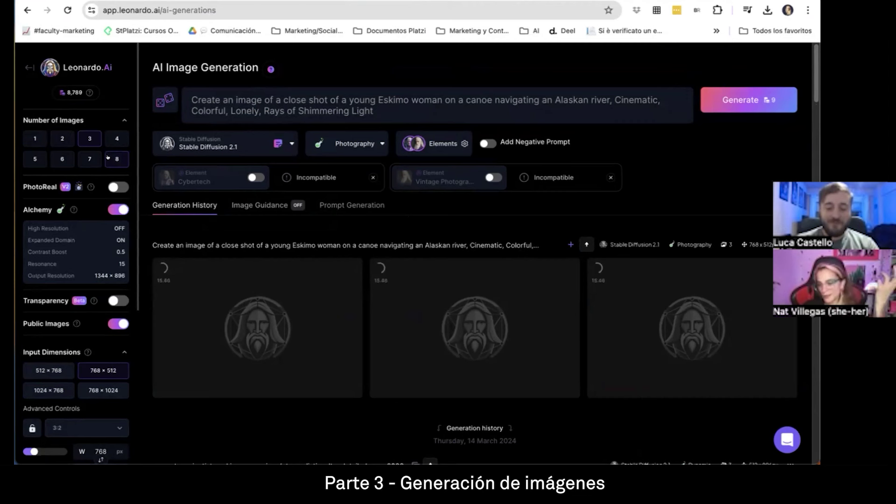
- Change the generation model to Leonardo Diffusion XL
{"action": "scroll", "coordinate": [108, 157], "scroll_direction": "down", "scroll_amount": 1}
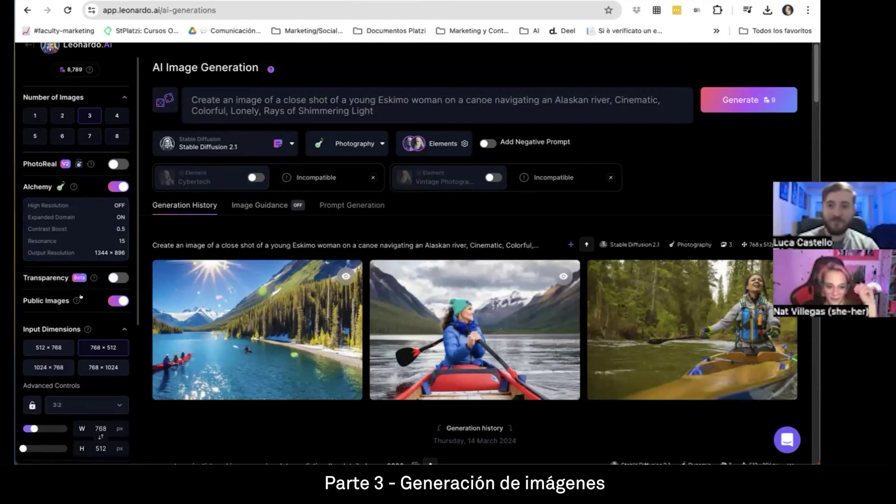
{"action": "left_click", "coordinate": [196, 144]}
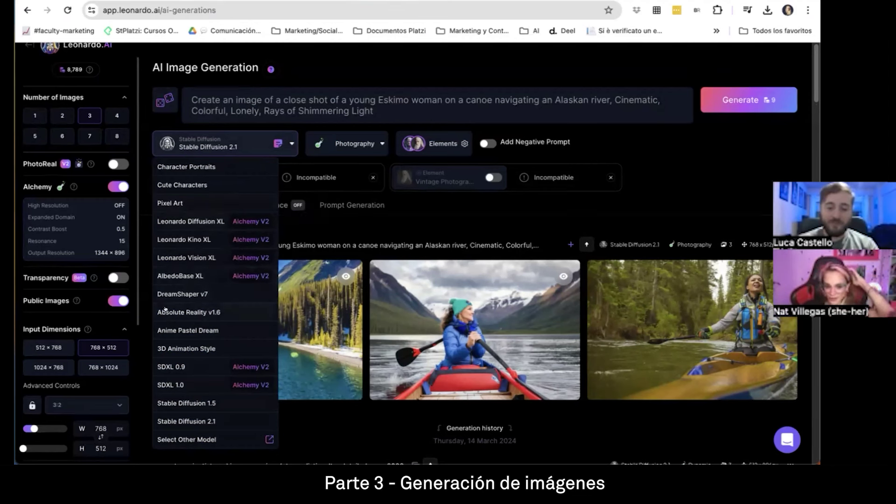
{"action": "mouse_move", "coordinate": [372, 341]}
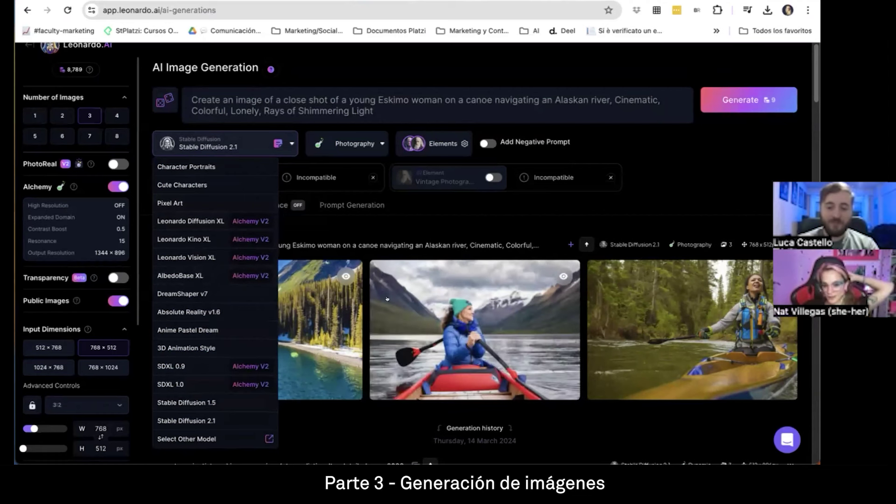
{"action": "left_click", "coordinate": [431, 226]}
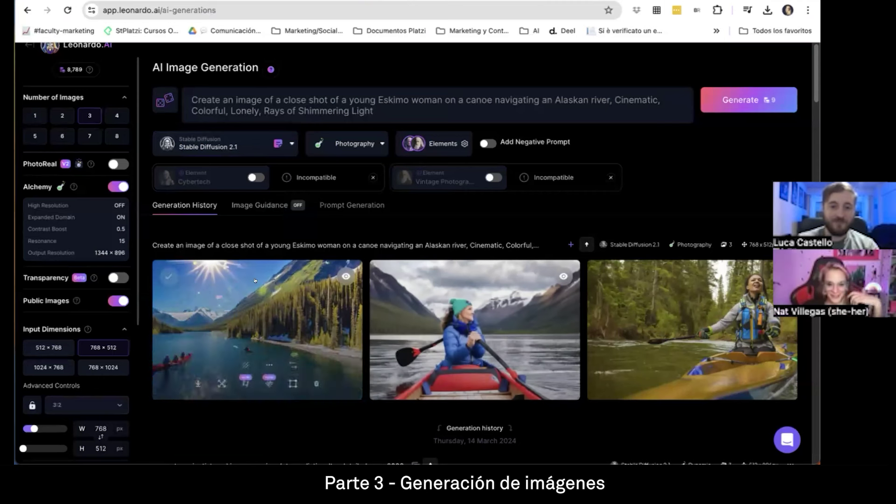
{"action": "left_click", "coordinate": [215, 138]}
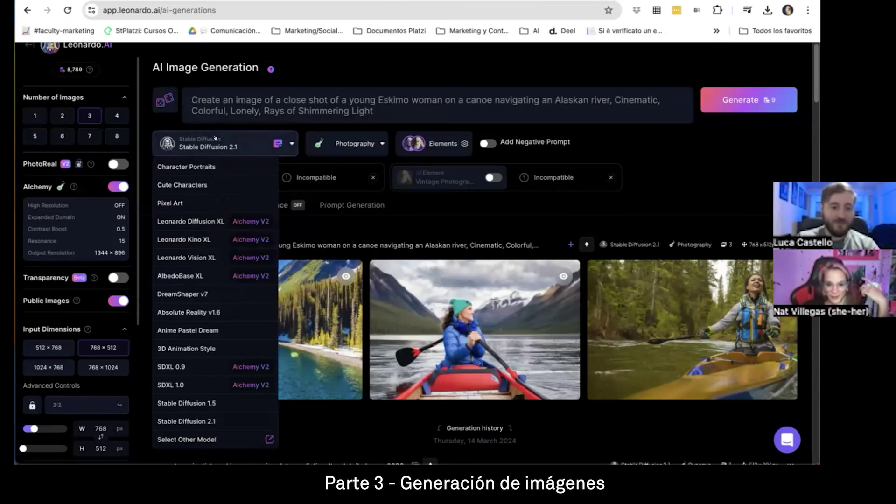
{"action": "left_click", "coordinate": [182, 220]}
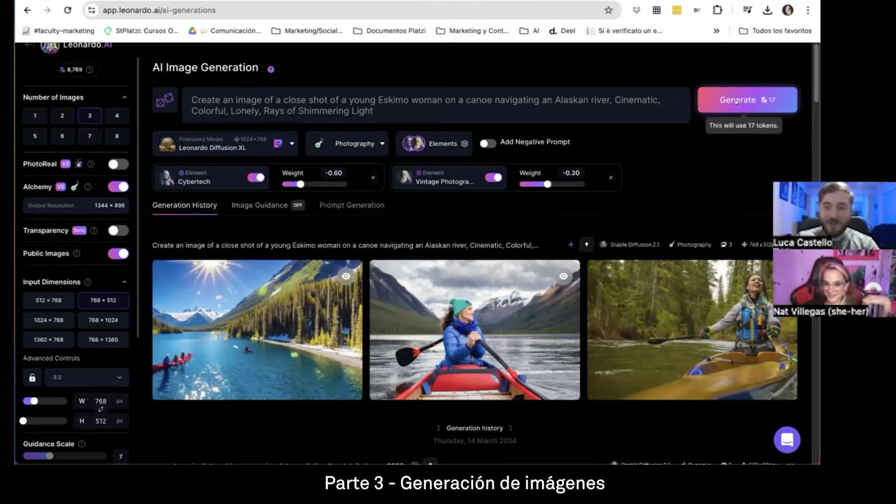
{"action": "left_click", "coordinate": [234, 145]}
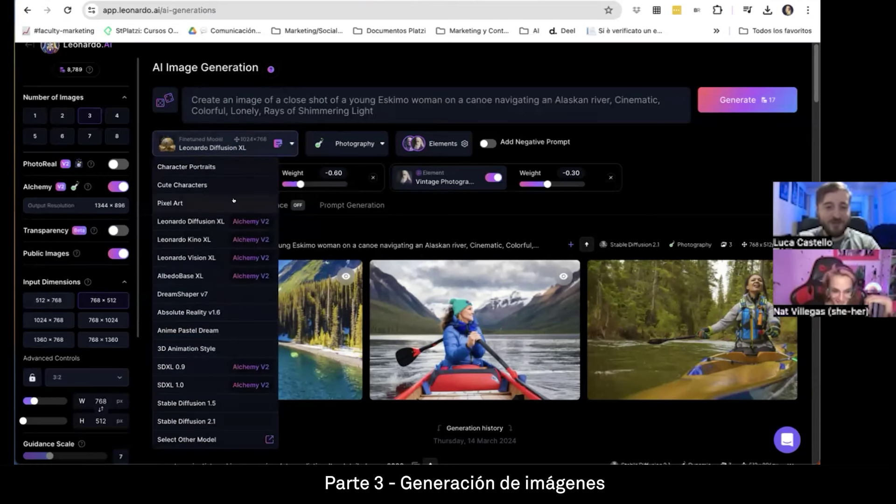
{"action": "scroll", "coordinate": [254, 254], "scroll_direction": "down", "scroll_amount": 1}
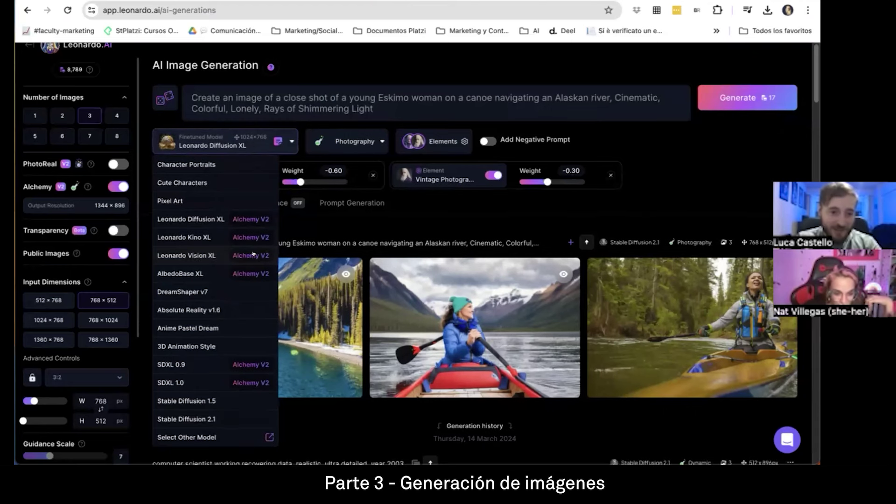
{"action": "left_click", "coordinate": [180, 428]}
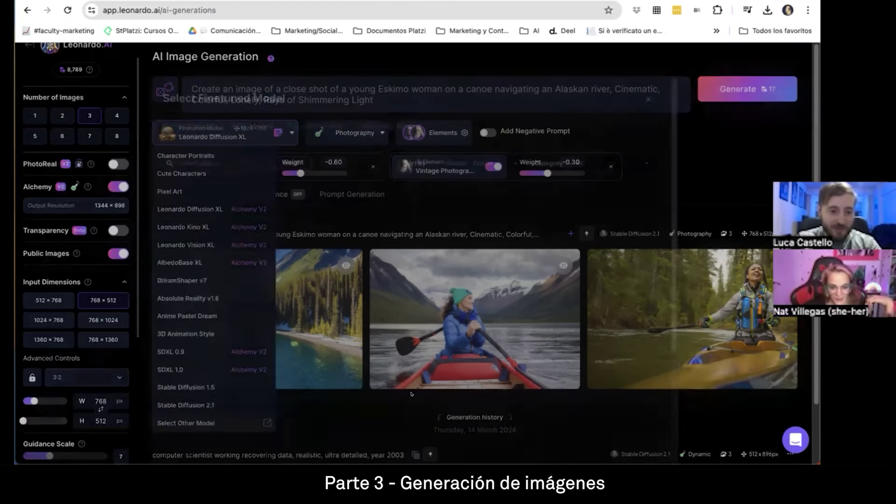
{"action": "scroll", "coordinate": [430, 206], "scroll_direction": "down", "scroll_amount": 3}
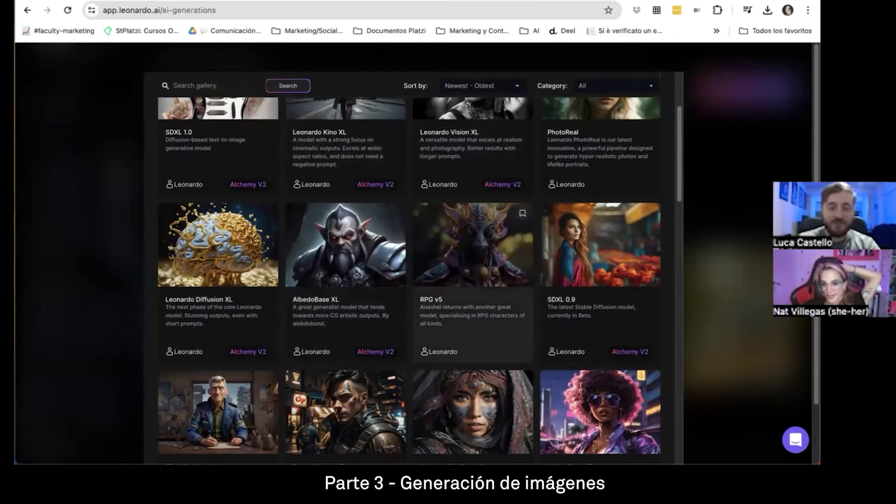
{"action": "left_click", "coordinate": [218, 245]}
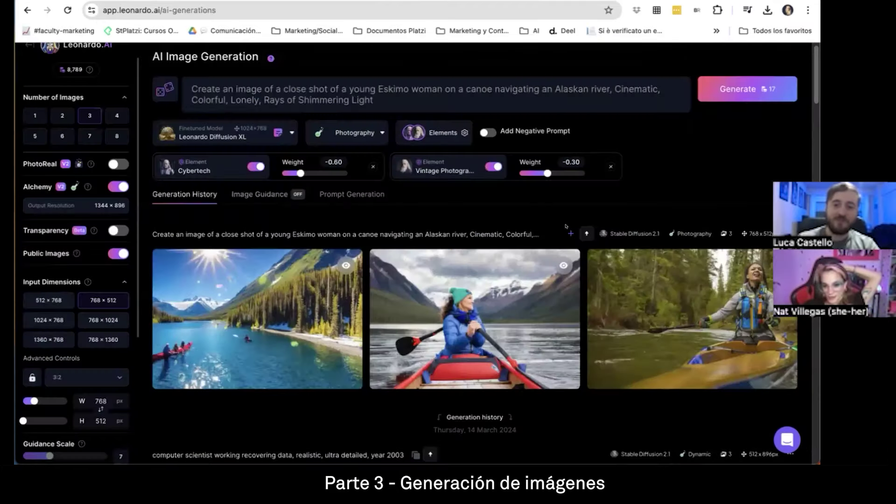
- Choose AlbedoBase XL from the full gallery of finetuned models as the generation model
{"action": "left_click", "coordinate": [209, 137]}
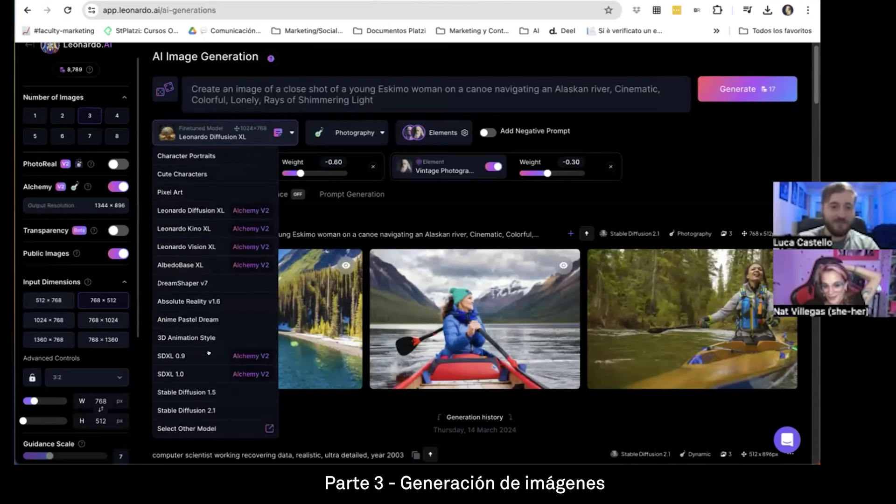
{"action": "scroll", "coordinate": [209, 353], "scroll_direction": "down", "scroll_amount": 2}
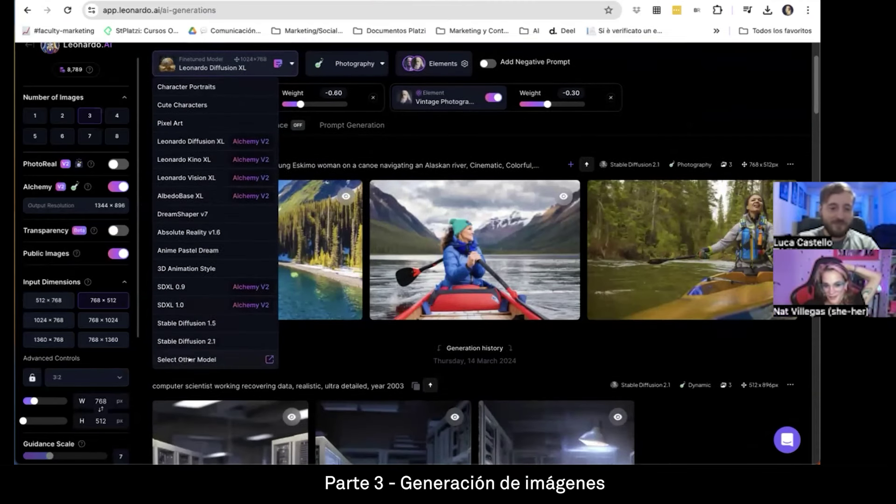
{"action": "left_click", "coordinate": [189, 359]}
{"action": "scroll", "coordinate": [513, 254], "scroll_direction": "down", "scroll_amount": 10}
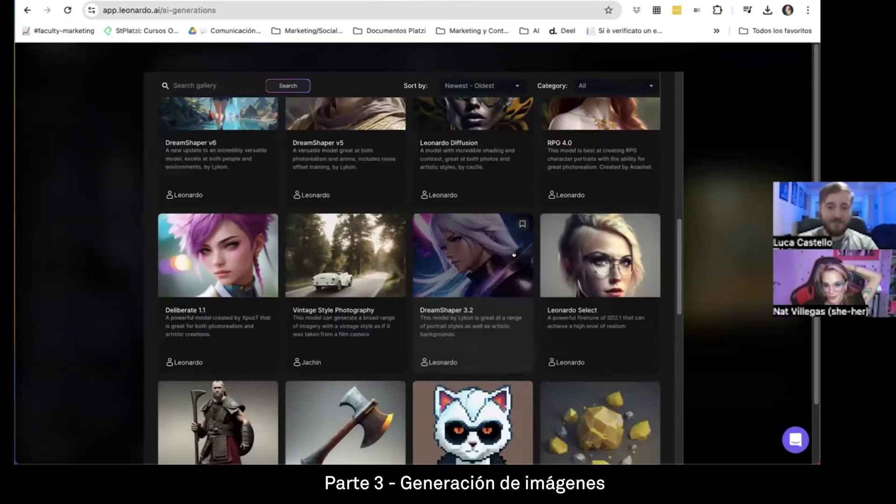
{"action": "scroll", "coordinate": [478, 281], "scroll_direction": "down", "scroll_amount": 2}
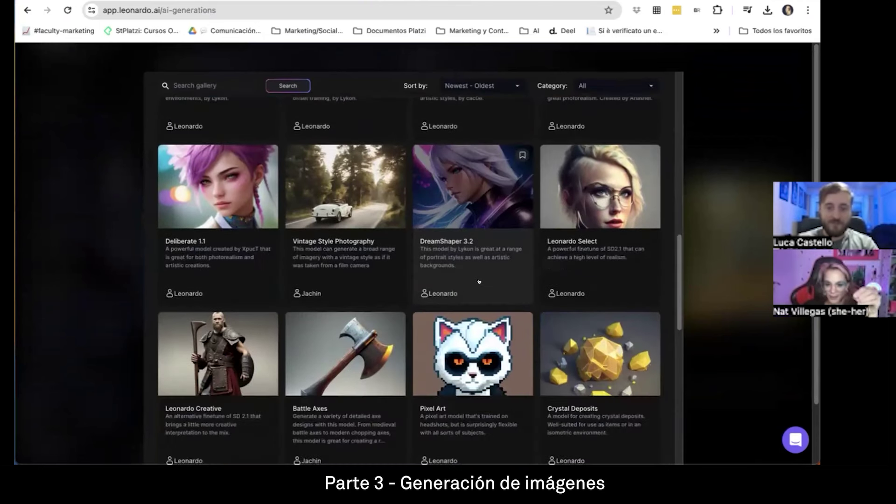
{"action": "scroll", "coordinate": [387, 228], "scroll_direction": "up", "scroll_amount": 7}
{"action": "scroll", "coordinate": [387, 228], "scroll_direction": "up", "scroll_amount": 6}
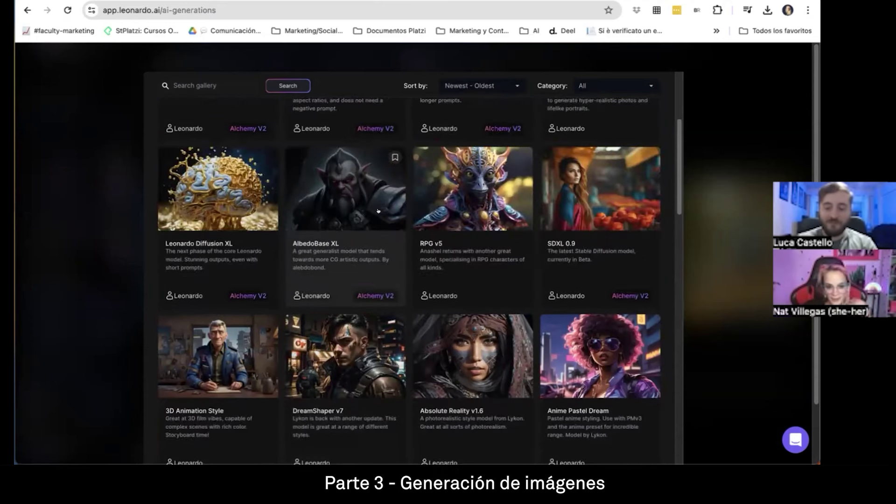
{"action": "left_click", "coordinate": [343, 173]}
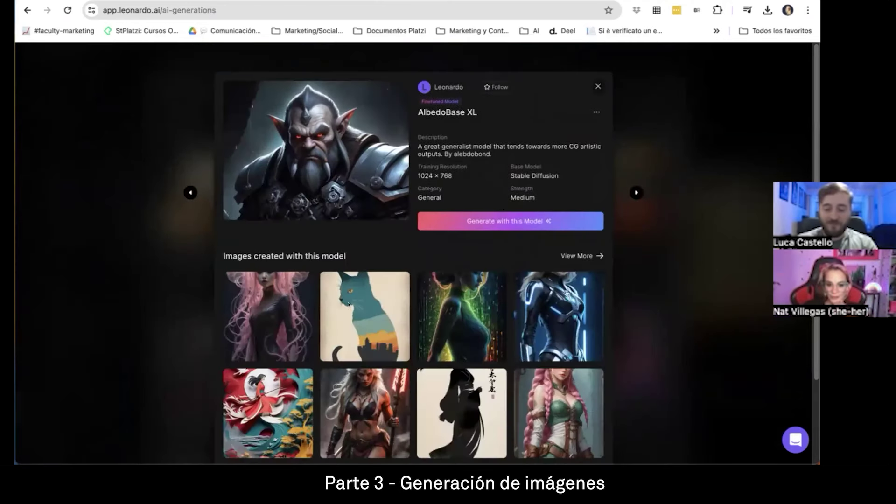
{"action": "left_click", "coordinate": [494, 223]}
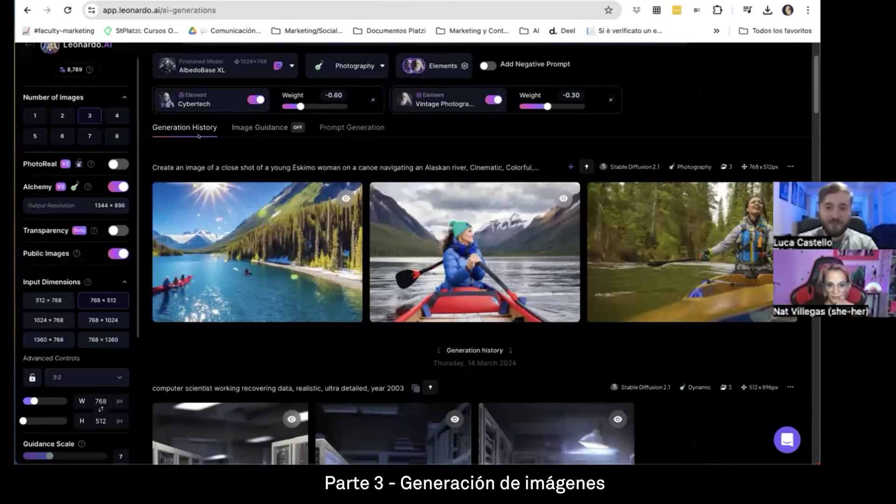
- Set the Cybertech element's weight to -2.00 and disable both the Cybertech and Vintage Photography elements
{"action": "scroll", "coordinate": [224, 142], "scroll_direction": "up", "scroll_amount": 2}
{"action": "scroll", "coordinate": [269, 117], "scroll_direction": "up", "scroll_amount": 1}
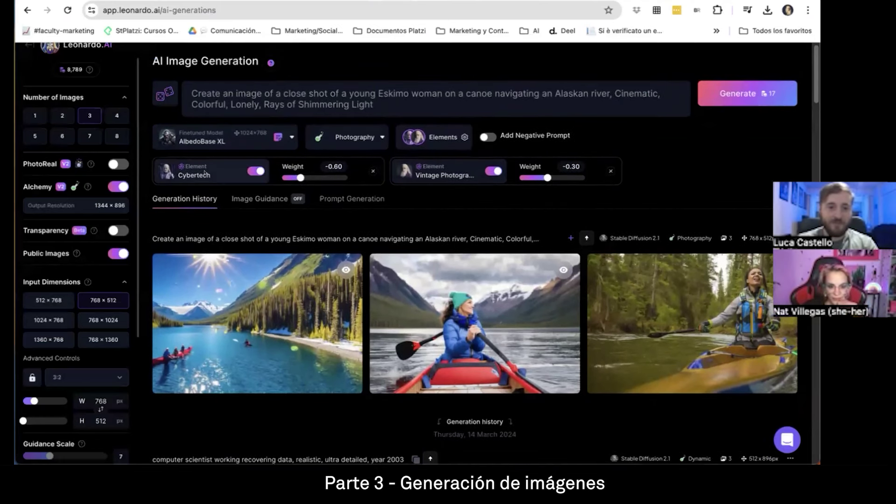
{"action": "left_click_drag", "start_coordinate": [287, 179], "coordinate": [282, 178]}
{"action": "left_click", "coordinate": [255, 170]}
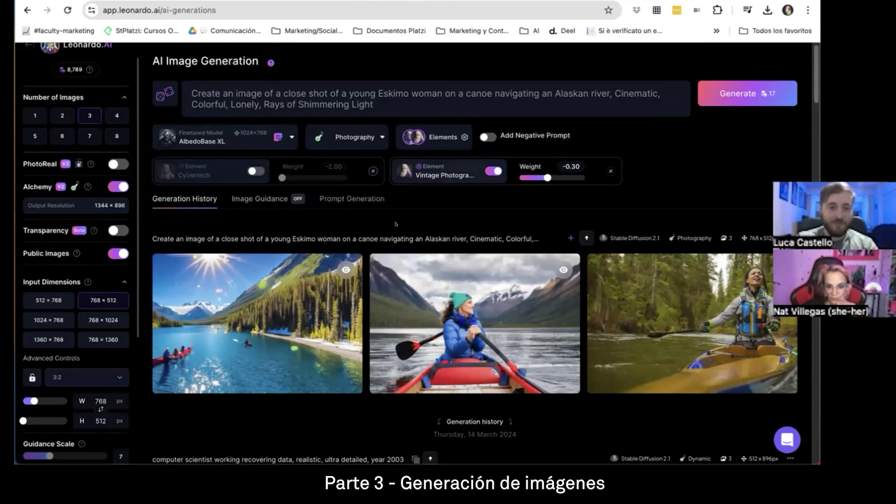
{"action": "scroll", "coordinate": [351, 146], "scroll_direction": "up", "scroll_amount": 1}
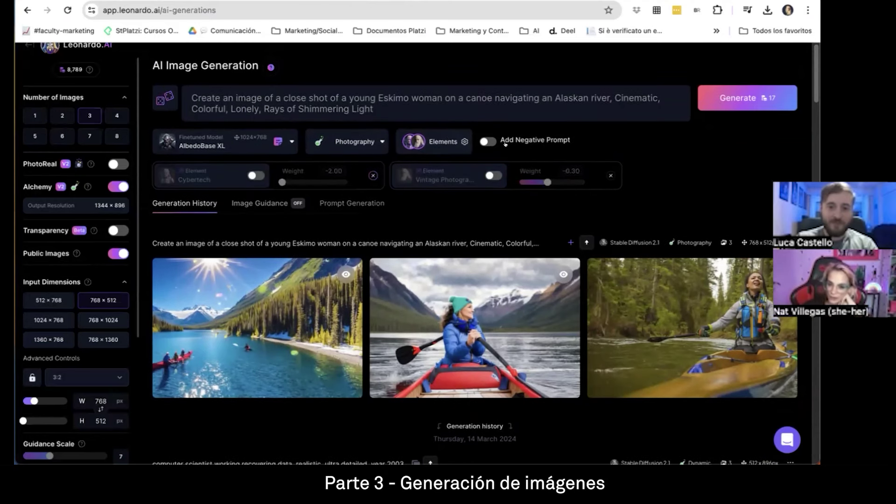
- Look through the compatible elements without changing the selection, and generate the images with AlbedoBase XL in the Photography style
{"action": "left_click", "coordinate": [446, 142]}
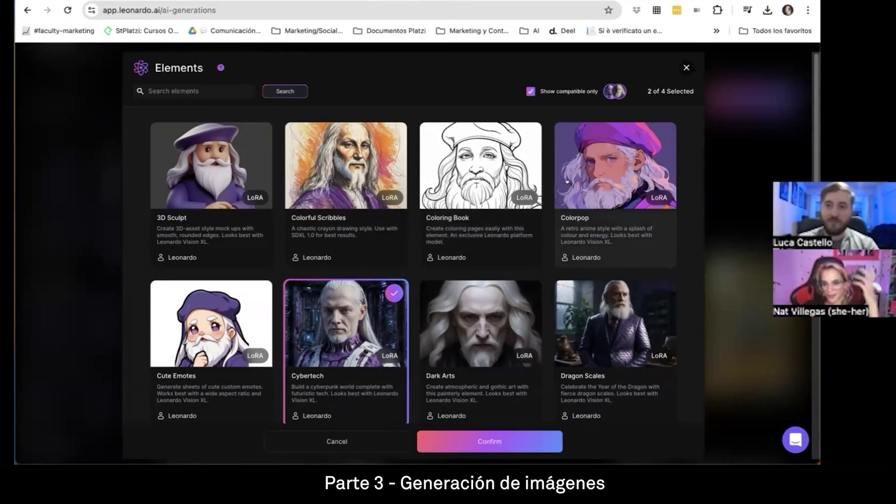
{"action": "scroll", "coordinate": [494, 327], "scroll_direction": "down", "scroll_amount": 3}
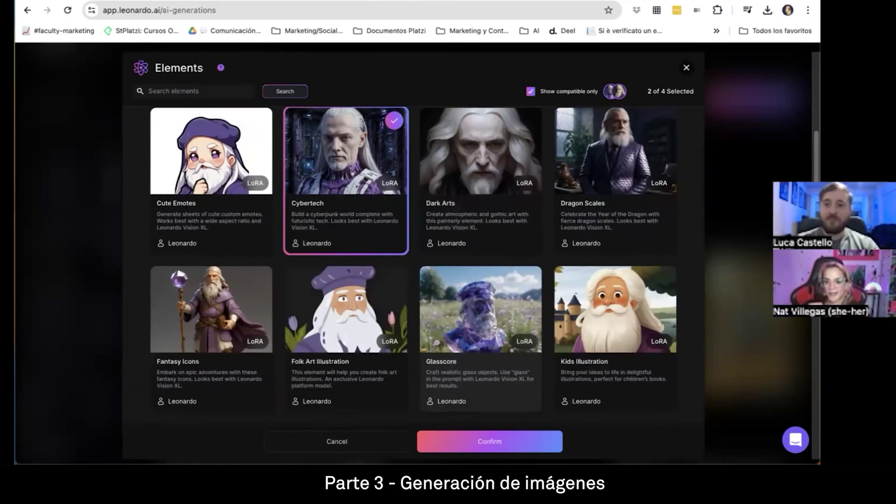
{"action": "scroll", "coordinate": [505, 236], "scroll_direction": "up", "scroll_amount": 3}
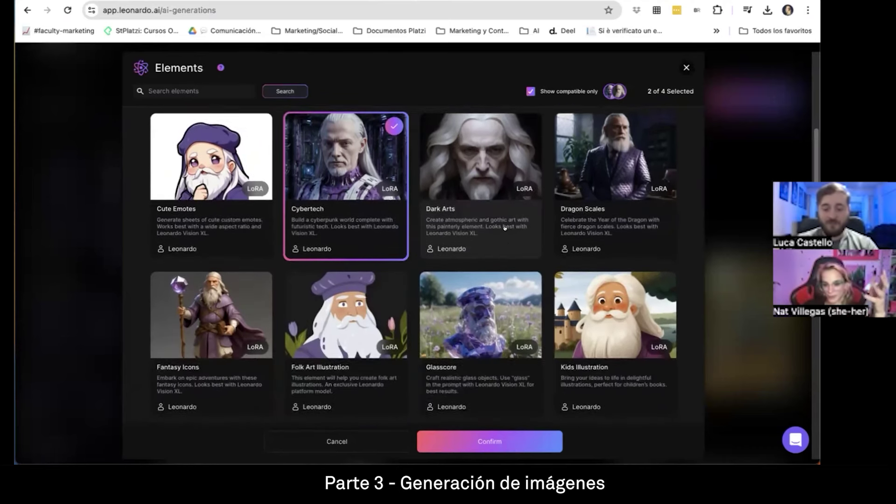
{"action": "left_click", "coordinate": [685, 68]}
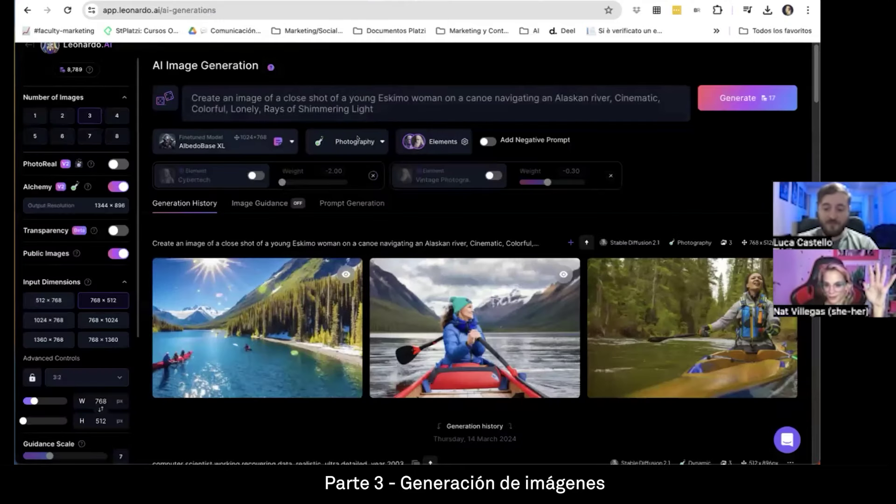
{"action": "left_click", "coordinate": [700, 100]}
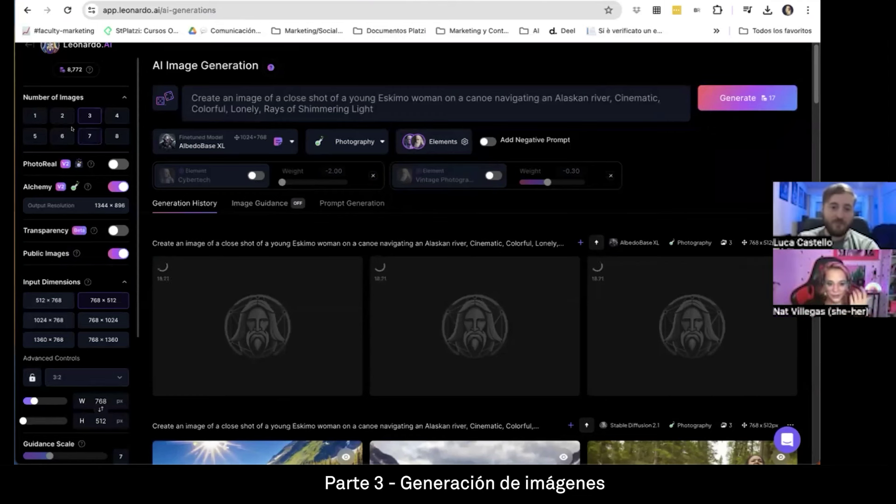
- Review the generation settings, including input dimensions, advanced controls, guidance scale and tiling
{"action": "scroll", "coordinate": [91, 326], "scroll_direction": "down", "scroll_amount": 1}
{"action": "scroll", "coordinate": [90, 327], "scroll_direction": "down", "scroll_amount": 3}
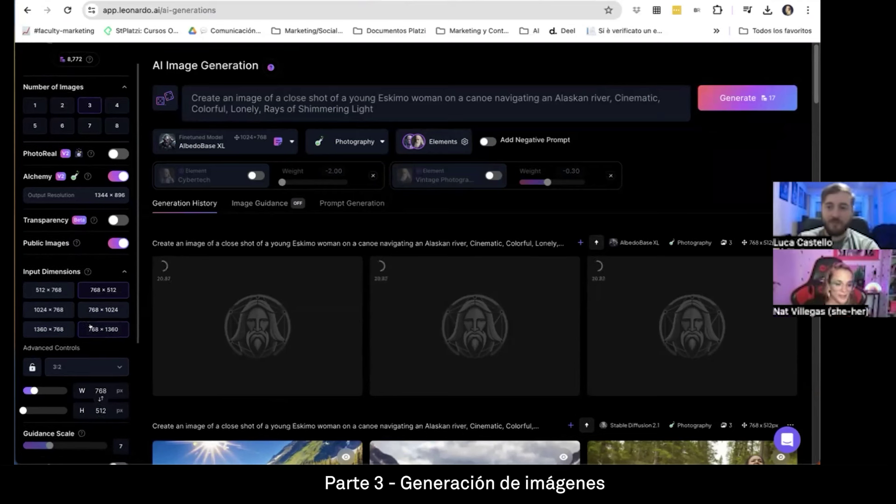
{"action": "scroll", "coordinate": [91, 326], "scroll_direction": "down", "scroll_amount": 1}
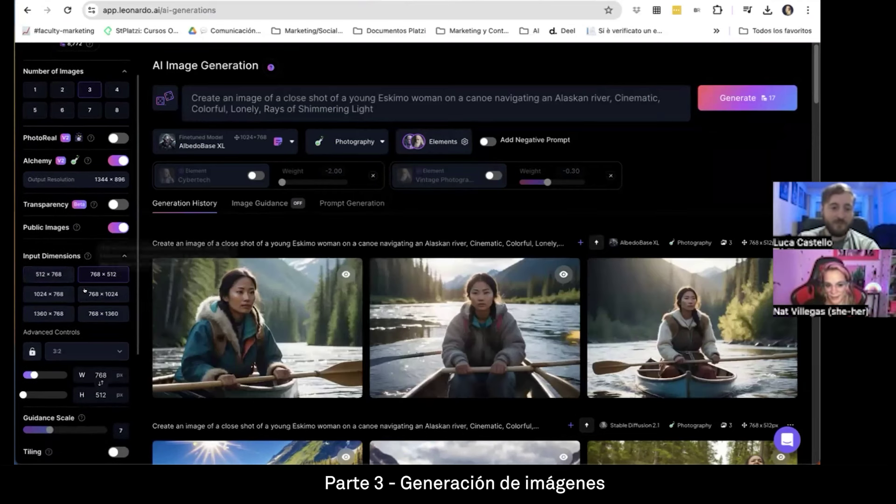
{"action": "scroll", "coordinate": [74, 270], "scroll_direction": "down", "scroll_amount": 3}
{"action": "scroll", "coordinate": [74, 270], "scroll_direction": "down", "scroll_amount": 5}
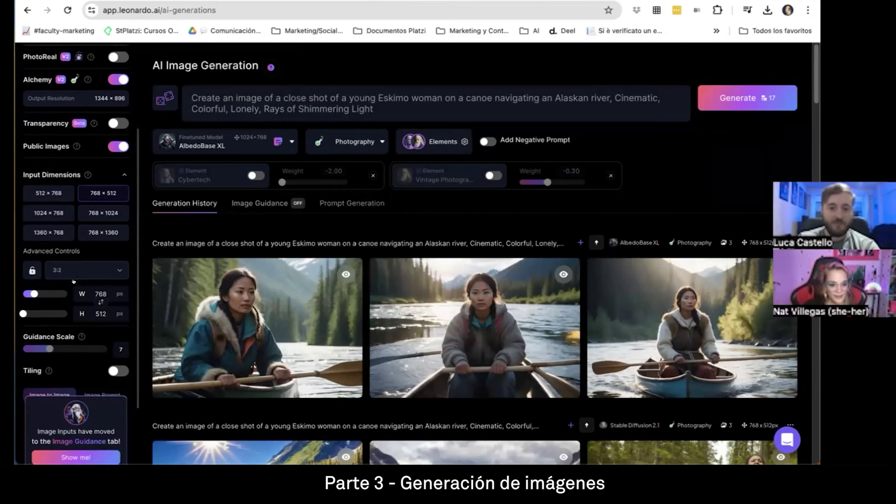
{"action": "scroll", "coordinate": [106, 324], "scroll_direction": "down", "scroll_amount": 2}
{"action": "scroll", "coordinate": [107, 324], "scroll_direction": "down", "scroll_amount": 2}
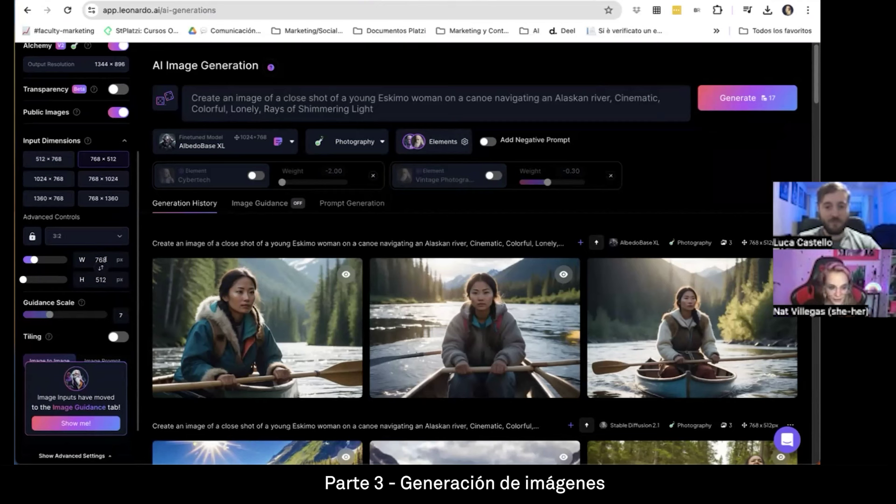
{"action": "scroll", "coordinate": [106, 254], "scroll_direction": "down", "scroll_amount": 3}
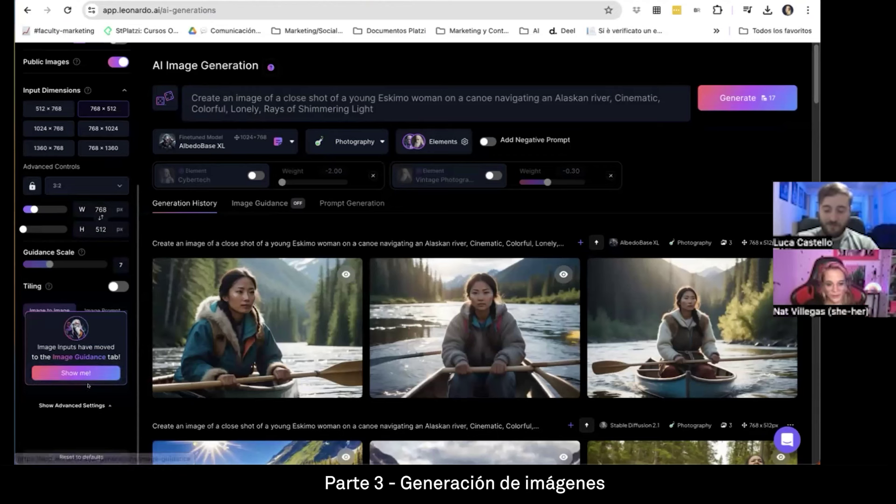
{"action": "scroll", "coordinate": [67, 269], "scroll_direction": "up", "scroll_amount": 2}
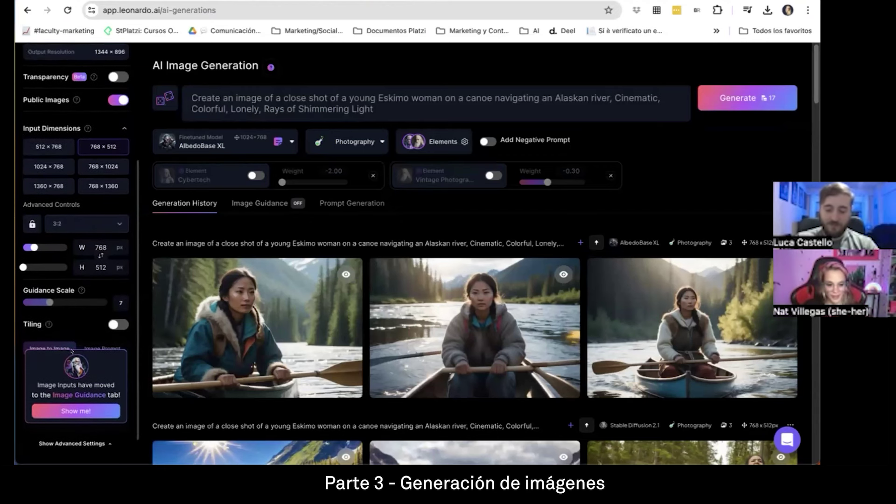
{"action": "scroll", "coordinate": [73, 344], "scroll_direction": "up", "scroll_amount": 1}
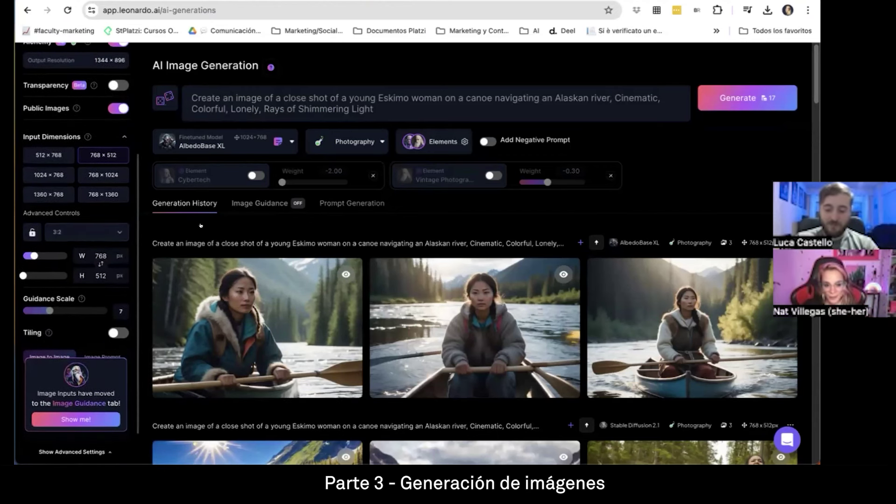
- Examine the three AlbedoBase XL images at full size, and switch to the Copilot chat in Microsoft Bing
{"action": "mouse_move", "coordinate": [318, 291]}
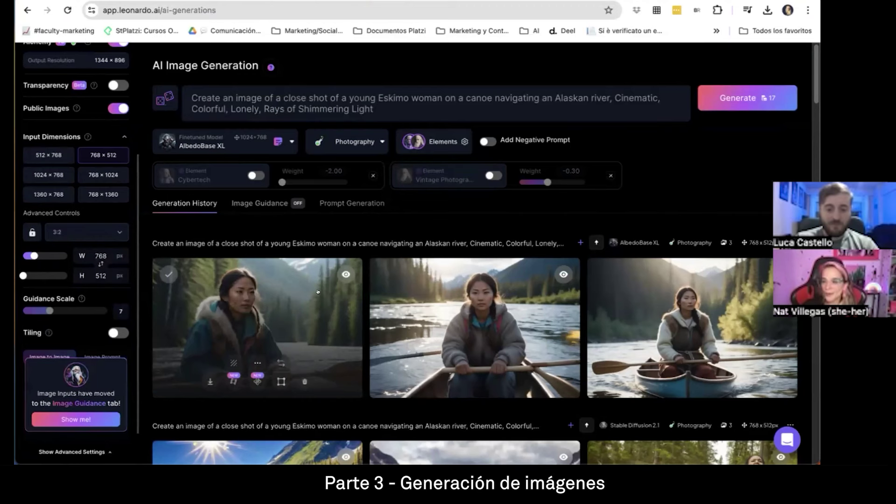
{"action": "left_click", "coordinate": [304, 298]}
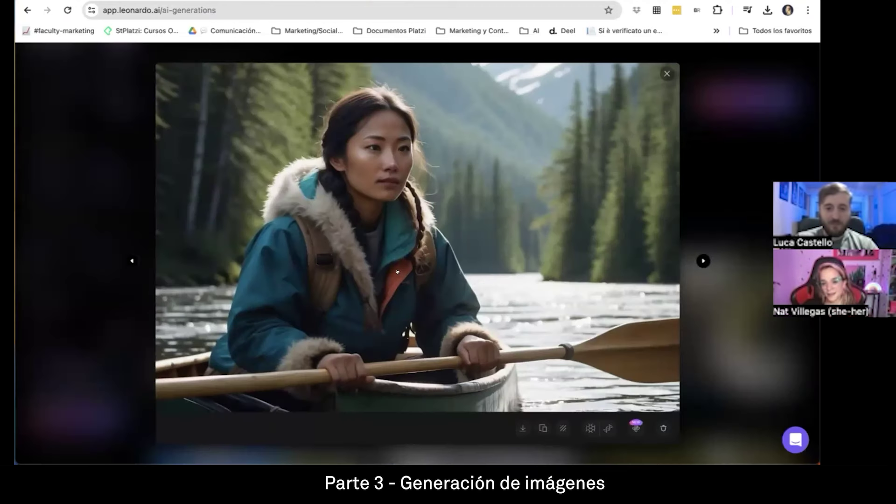
{"action": "left_click", "coordinate": [702, 261]}
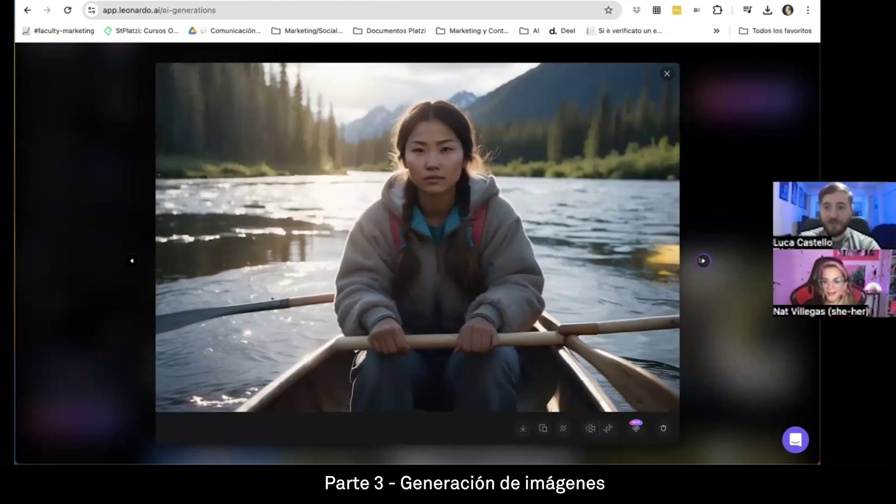
{"action": "left_click", "coordinate": [702, 260]}
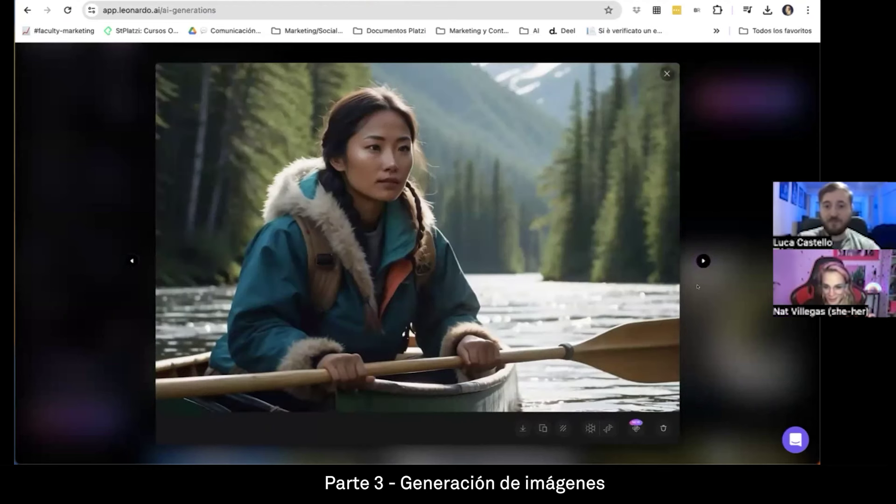
{"action": "left_click", "coordinate": [703, 260]}
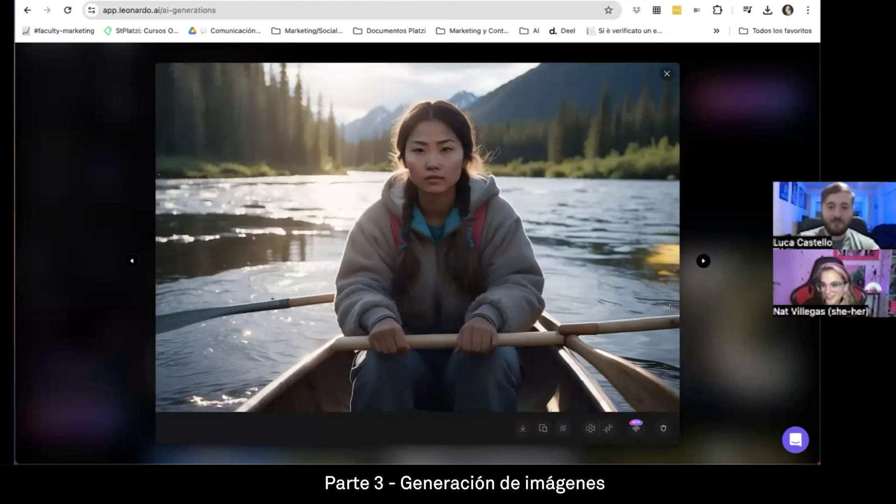
{"action": "left_click", "coordinate": [702, 261]}
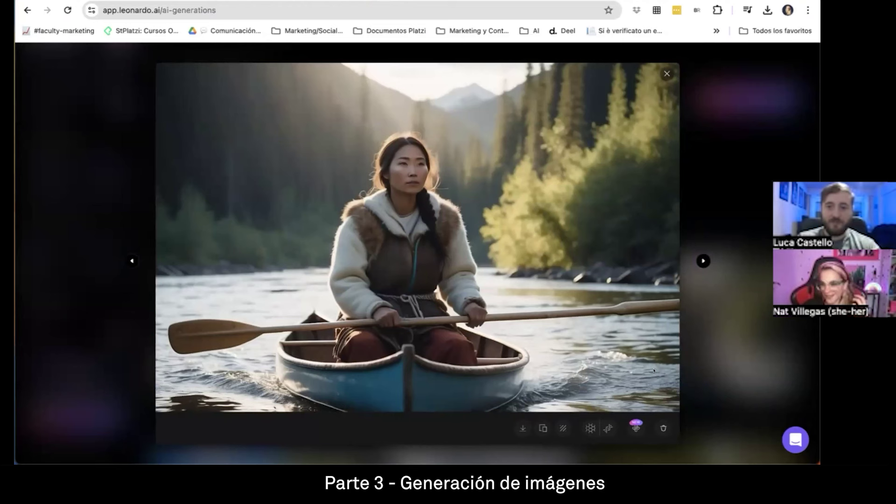
{"action": "left_click", "coordinate": [666, 73]}
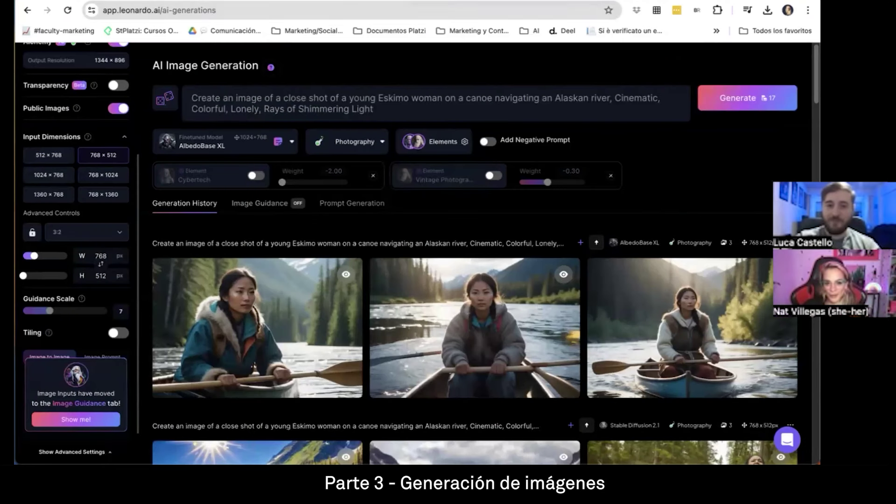
{"action": "key", "text": "ctrl+Tab"}
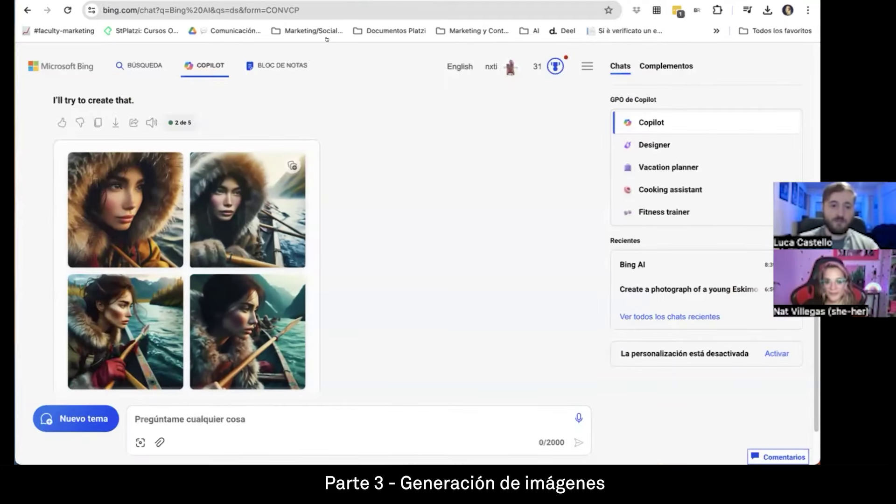
- Compare the AlbedoBase XL results in Leonardo.Ai with the Midjourney close shot in Discord, and return to Leonardo.Ai
{"action": "key", "text": "ctrl+shift+Tab"}
{"action": "key", "text": "ctrl+shift+Tab"}
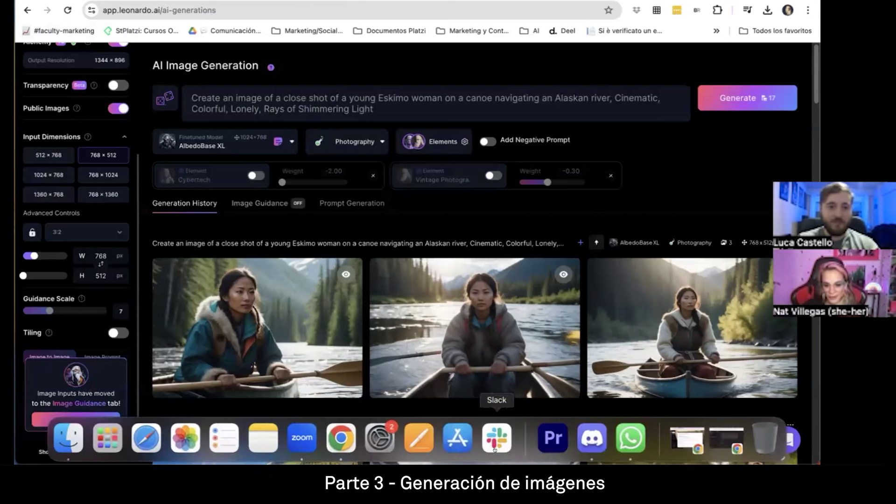
{"action": "left_click", "coordinate": [592, 436]}
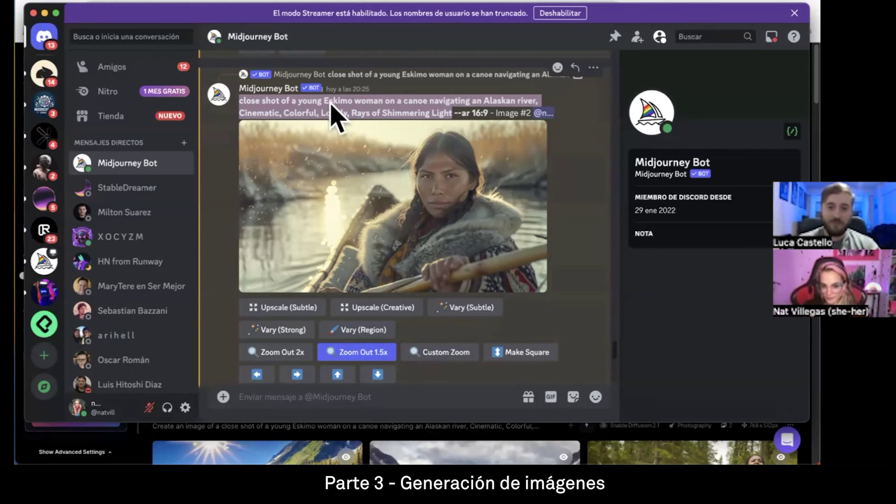
{"action": "key", "text": "super+Tab"}
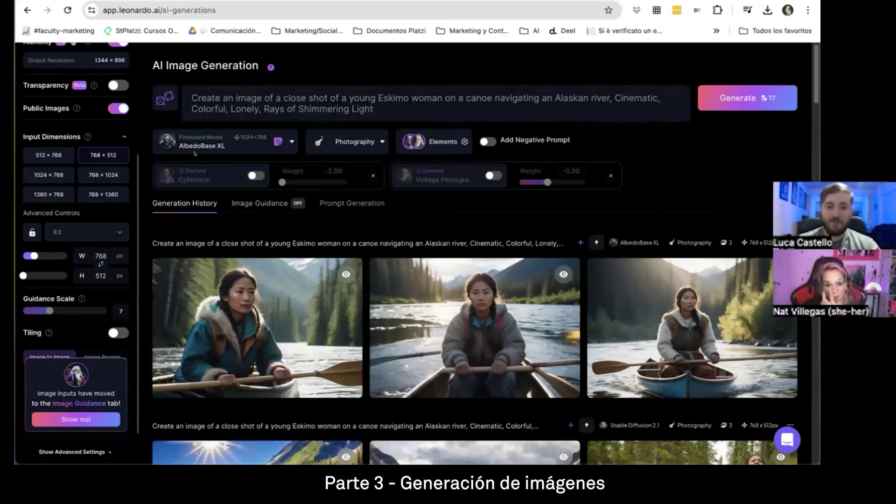
- Switch to Discord, look through the Midjourney results down to the medium shot grid made with --cw 70, and view that grid enlarged
{"action": "mouse_move", "coordinate": [288, 326]}
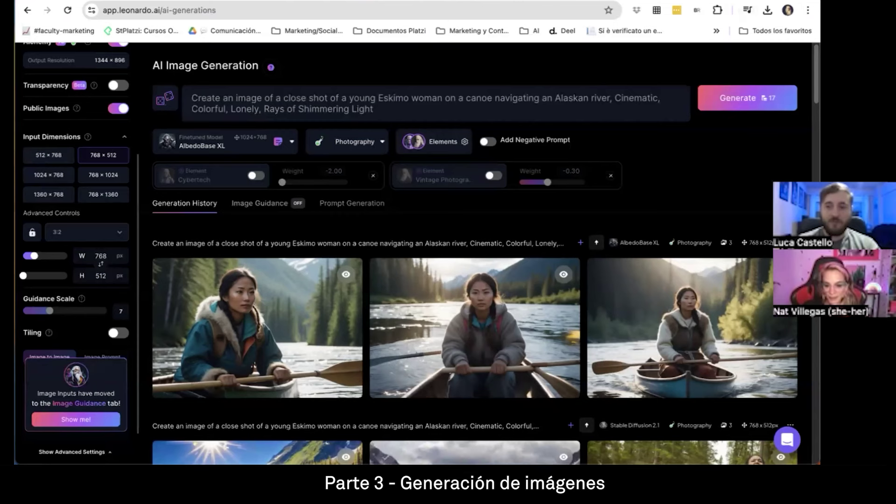
{"action": "mouse_move", "coordinate": [458, 459]}
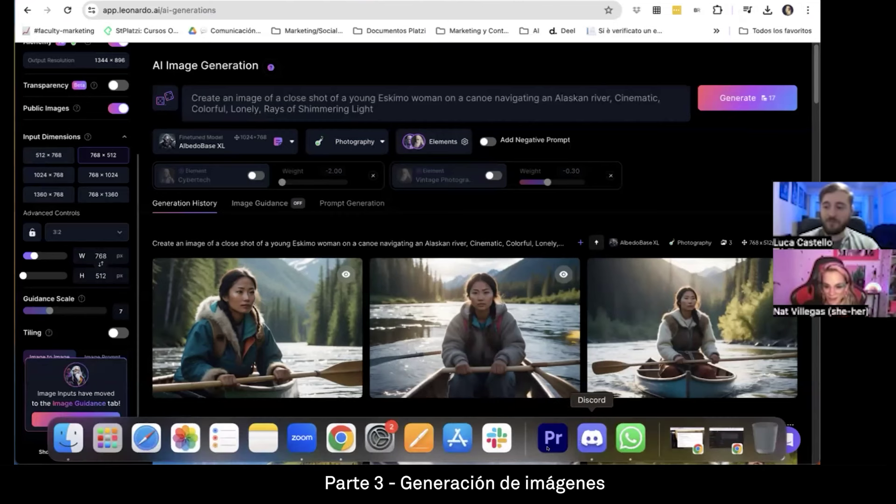
{"action": "left_click", "coordinate": [591, 438]}
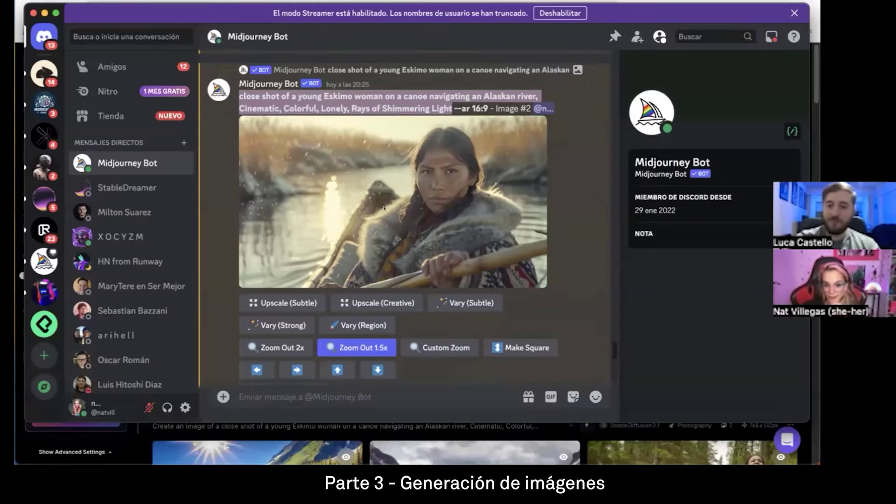
{"action": "scroll", "coordinate": [419, 253], "scroll_direction": "down", "scroll_amount": 10}
{"action": "scroll", "coordinate": [418, 254], "scroll_direction": "down", "scroll_amount": 10}
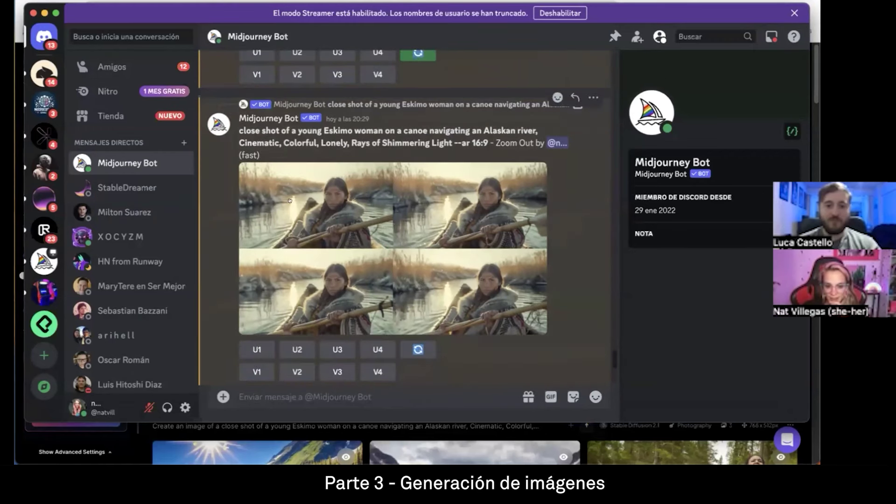
{"action": "scroll", "coordinate": [446, 235], "scroll_direction": "down", "scroll_amount": 10}
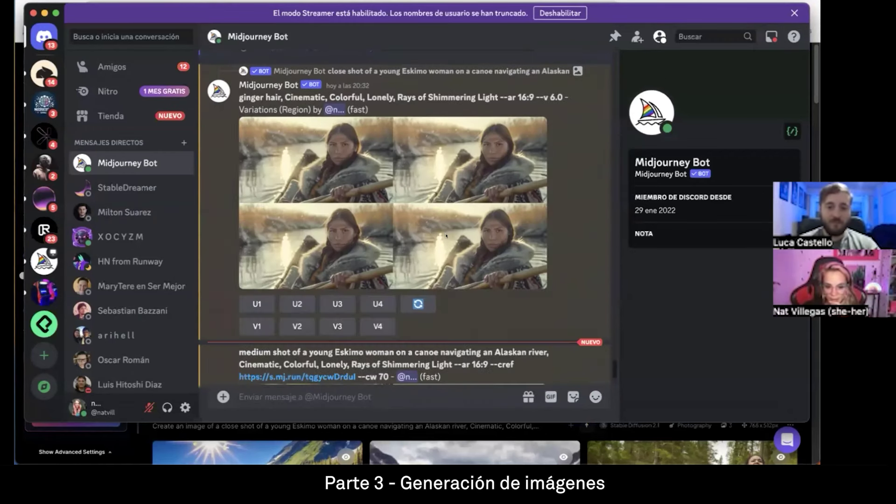
{"action": "scroll", "coordinate": [445, 236], "scroll_direction": "down", "scroll_amount": 1}
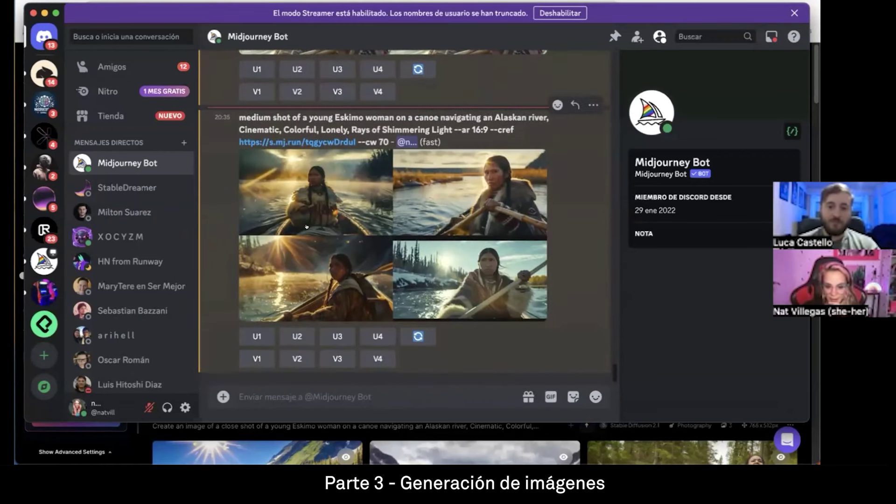
{"action": "left_click", "coordinate": [348, 217]}
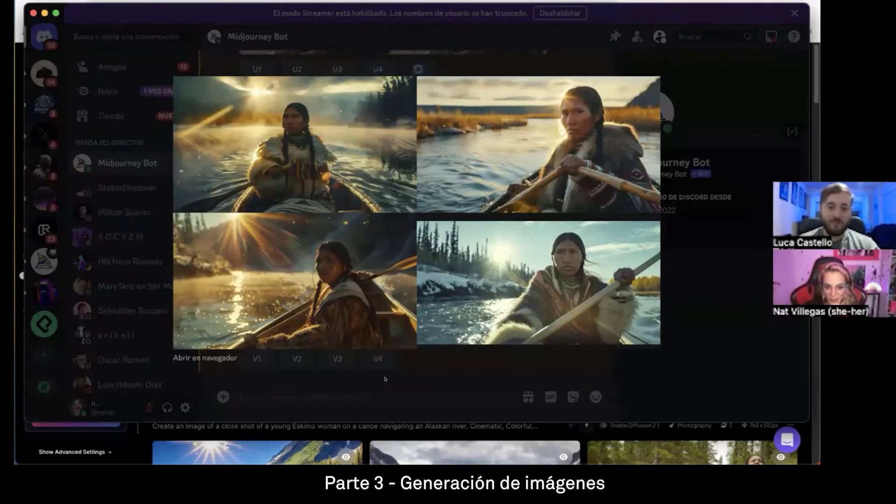
{"action": "key", "text": "Escape"}
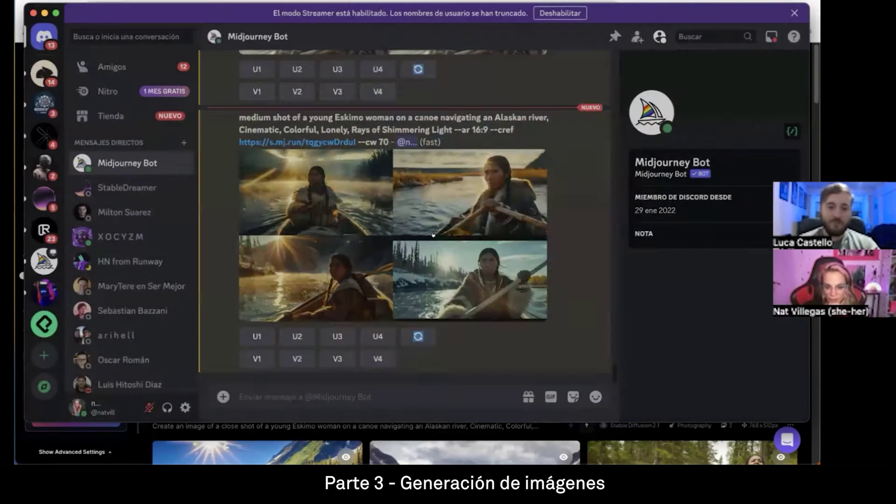
- Upscale the second image of the medium shot grid and download it from its Midjourney web page
{"action": "left_click", "coordinate": [288, 335]}
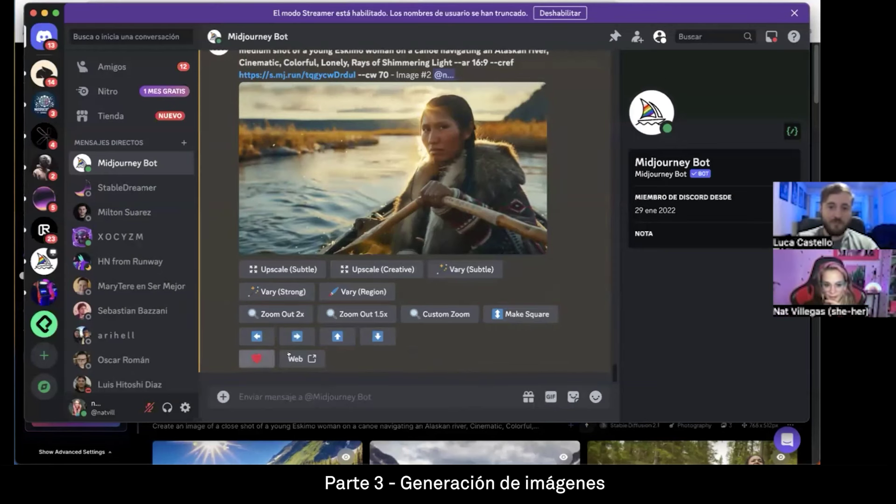
{"action": "left_click", "coordinate": [304, 353]}
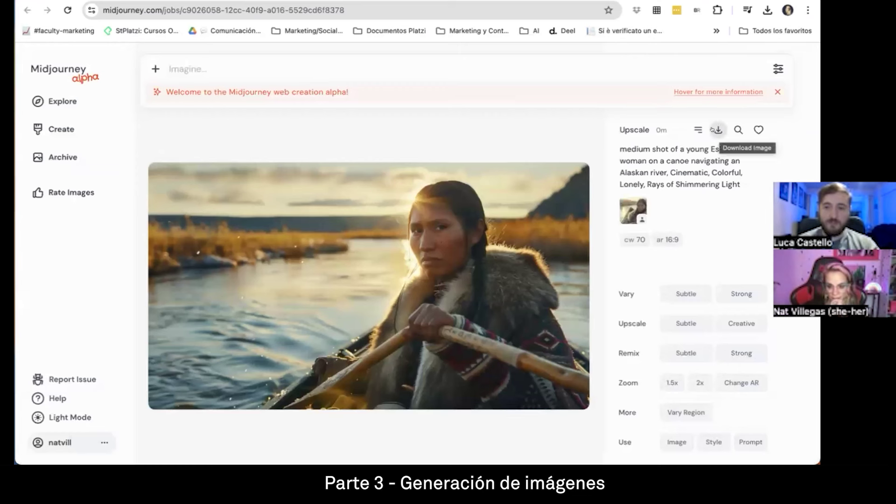
{"action": "left_click", "coordinate": [717, 130]}
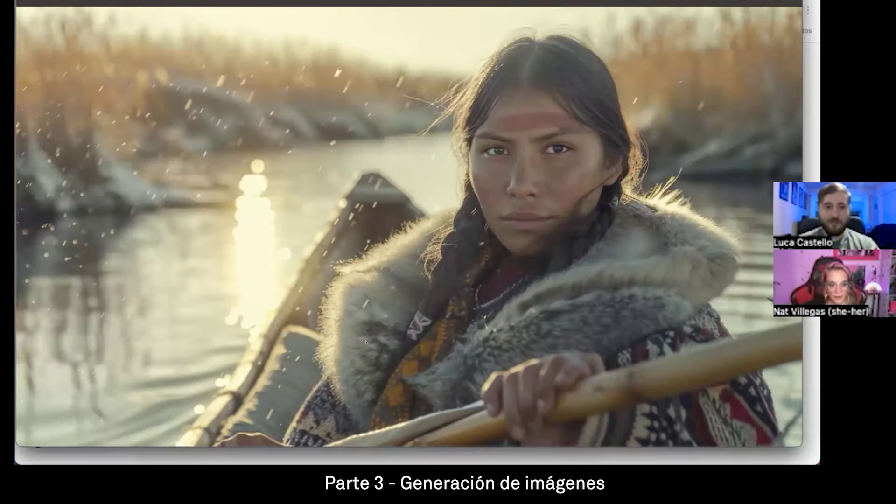
{"action": "key", "text": "Escape"}
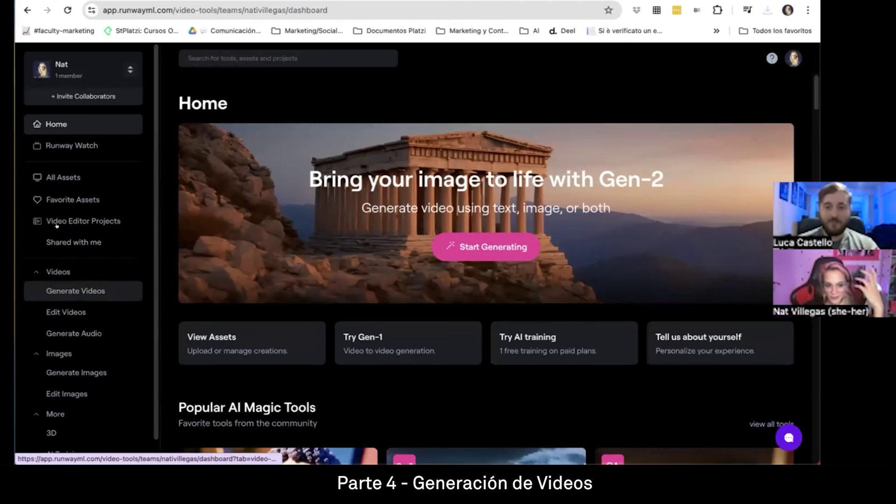
- Look through the Runway dashboard's sections and popular AI magic tools, and open the Gen-2 Text/Image to Video tool
{"action": "scroll", "coordinate": [56, 226], "scroll_direction": "down", "scroll_amount": 2}
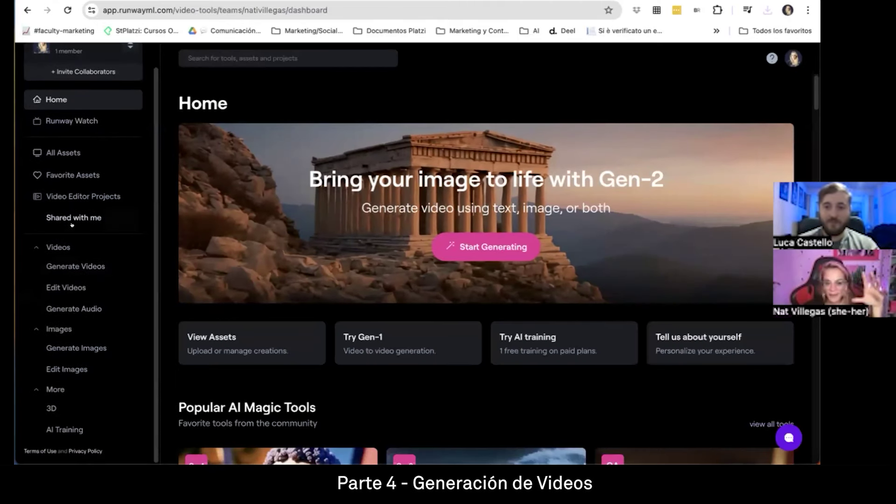
{"action": "scroll", "coordinate": [71, 224], "scroll_direction": "up", "scroll_amount": 2}
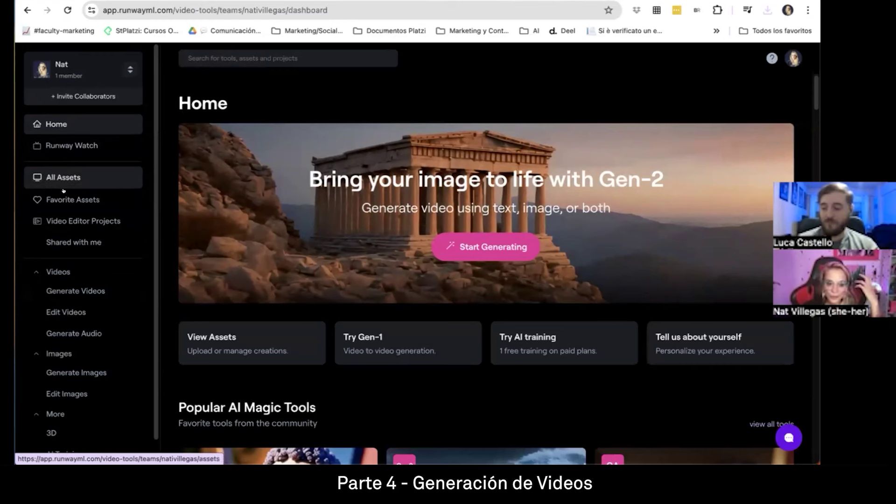
{"action": "scroll", "coordinate": [64, 198], "scroll_direction": "down", "scroll_amount": 2}
{"action": "left_click", "coordinate": [74, 268]}
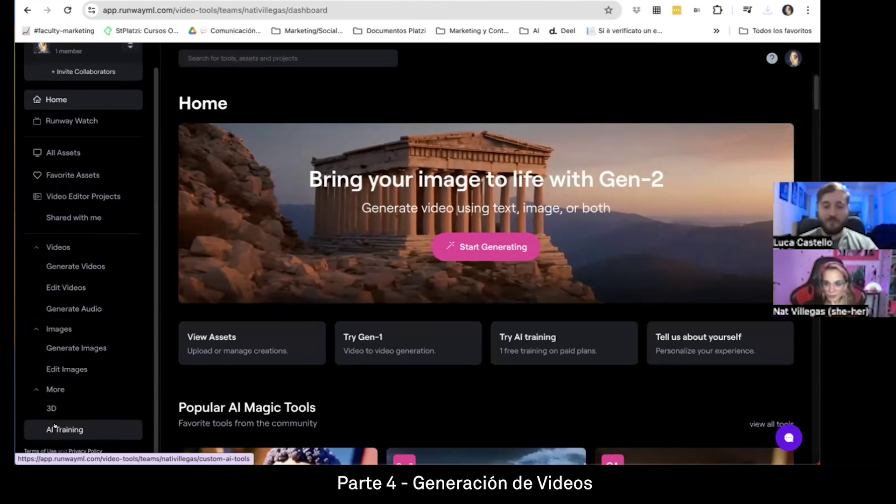
{"action": "scroll", "coordinate": [64, 166], "scroll_direction": "up", "scroll_amount": 1}
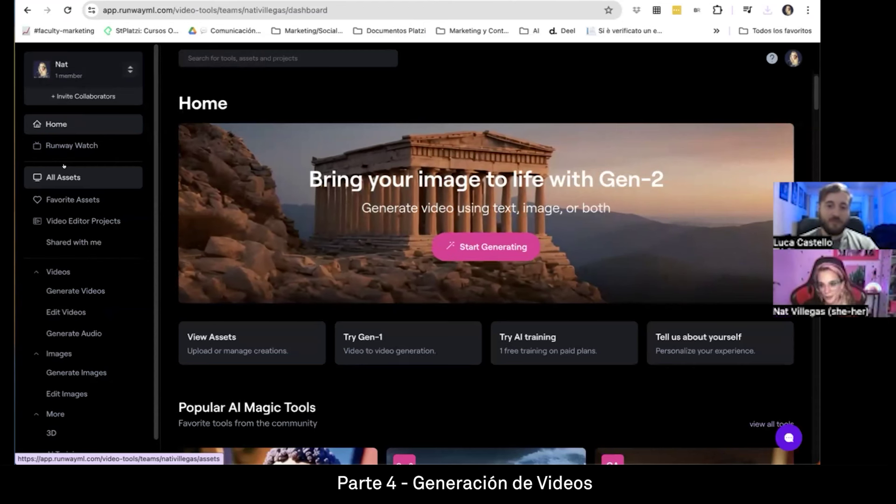
{"action": "scroll", "coordinate": [277, 224], "scroll_direction": "down", "scroll_amount": 2}
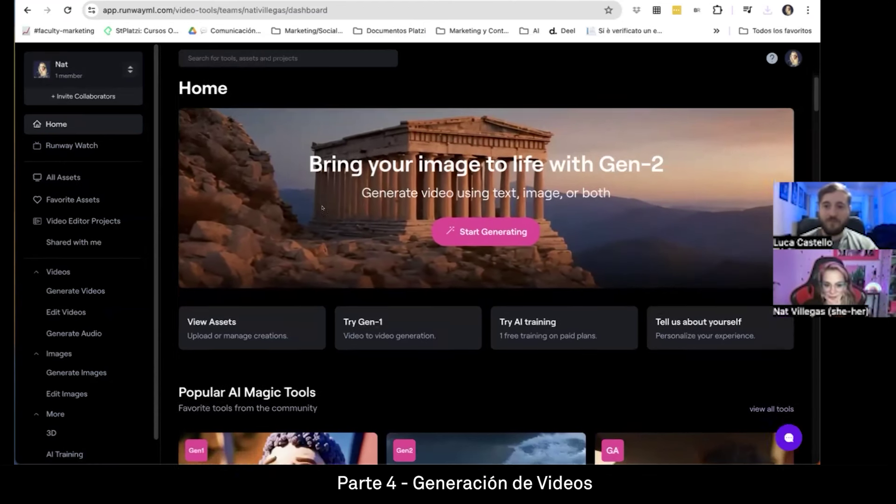
{"action": "scroll", "coordinate": [277, 224], "scroll_direction": "down", "scroll_amount": 4}
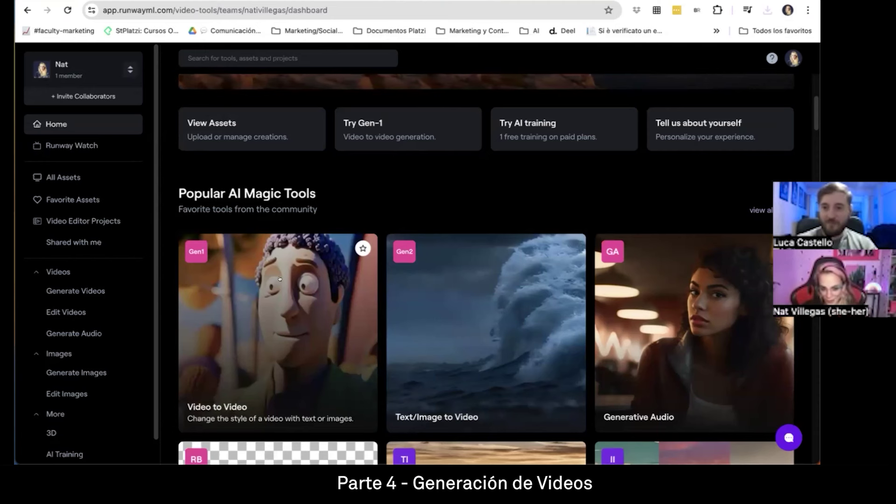
{"action": "scroll", "coordinate": [226, 234], "scroll_direction": "down", "scroll_amount": 2}
{"action": "left_click", "coordinate": [363, 155]}
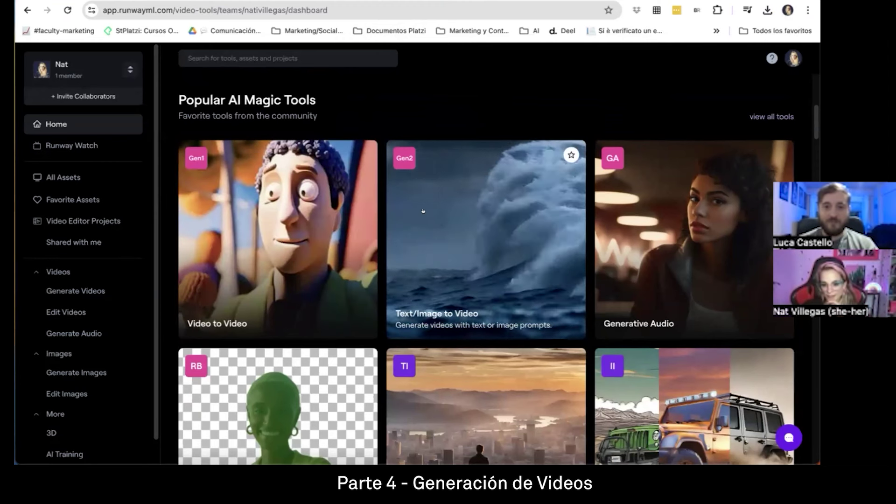
{"action": "left_click", "coordinate": [420, 182]}
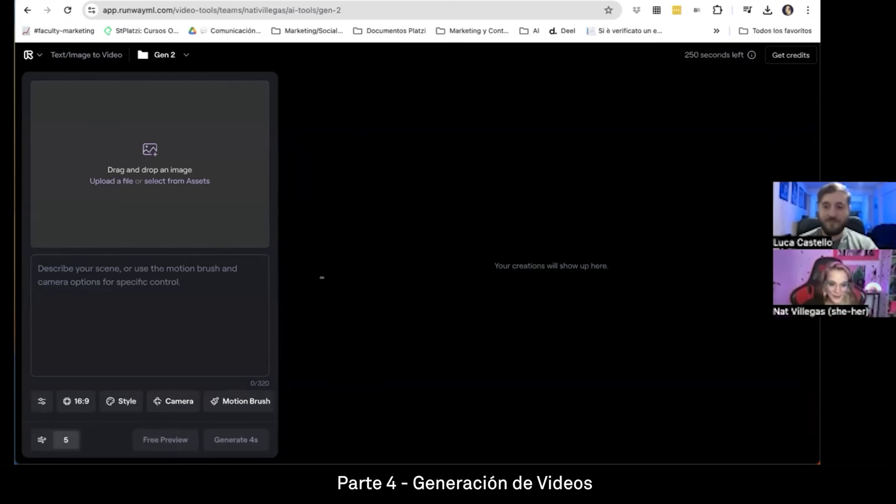
- Show the downloaded Midjourney close shot PNG in its folder
{"action": "left_click", "coordinate": [768, 10]}
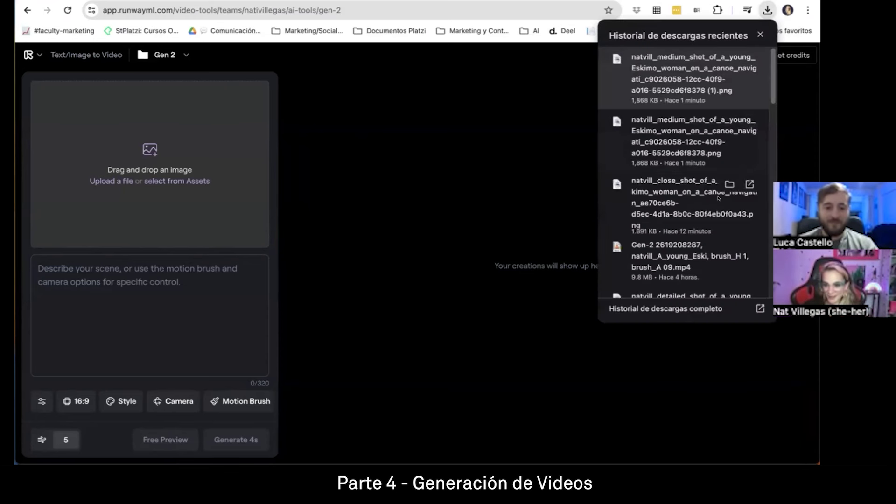
{"action": "left_click", "coordinate": [728, 184]}
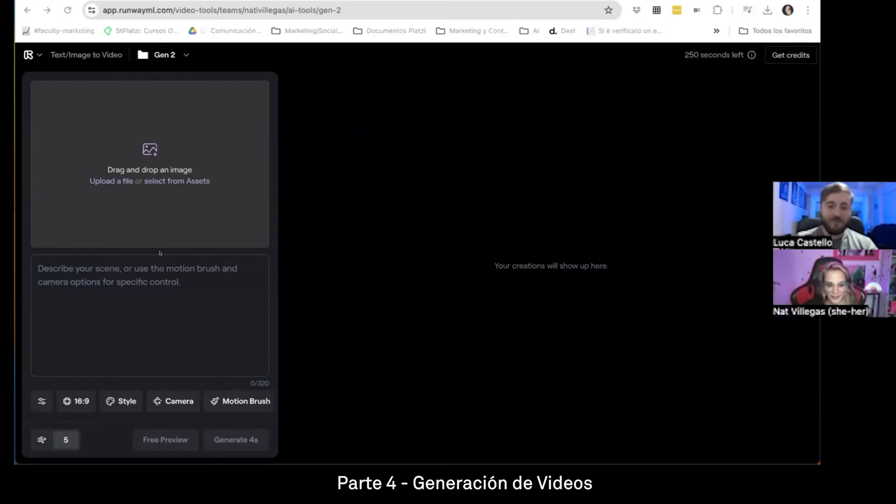
- Copy the full Eskimo woman prompt from Leonardo.Ai into Runway's Gen-2 scene description and generate a 4-second video
{"action": "left_click", "coordinate": [87, 271]}
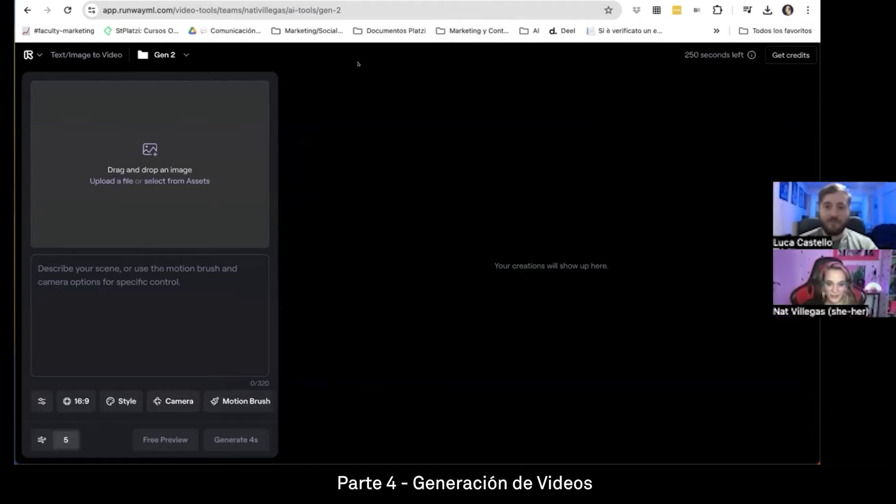
{"action": "key", "text": "ctrl+Tab"}
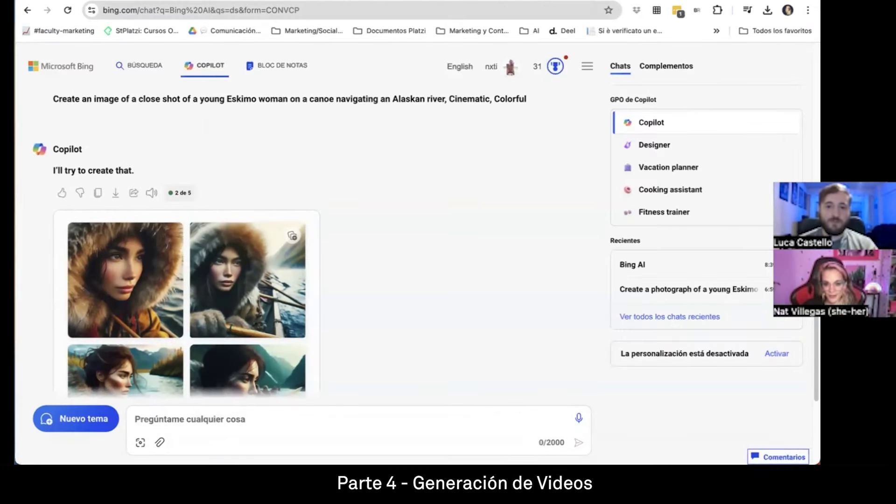
{"action": "key", "text": "ctrl+Tab"}
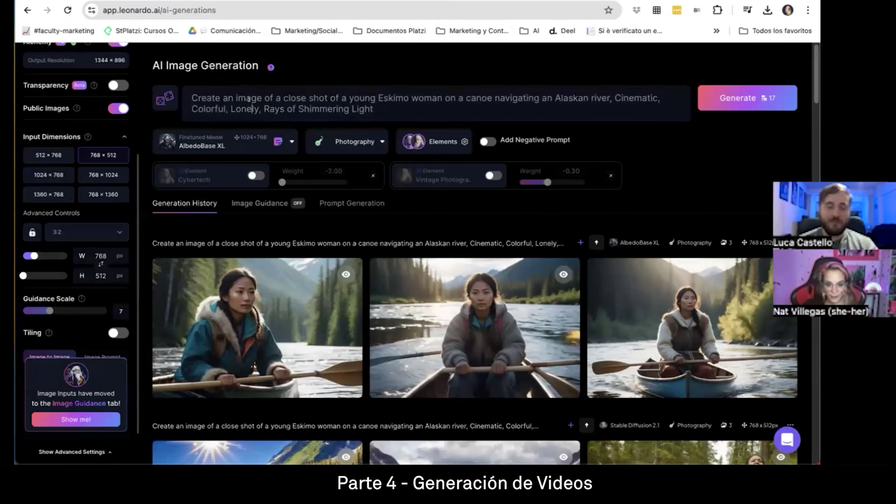
{"action": "triple_click", "coordinate": [248, 99]}
{"action": "key", "text": "super+c"}
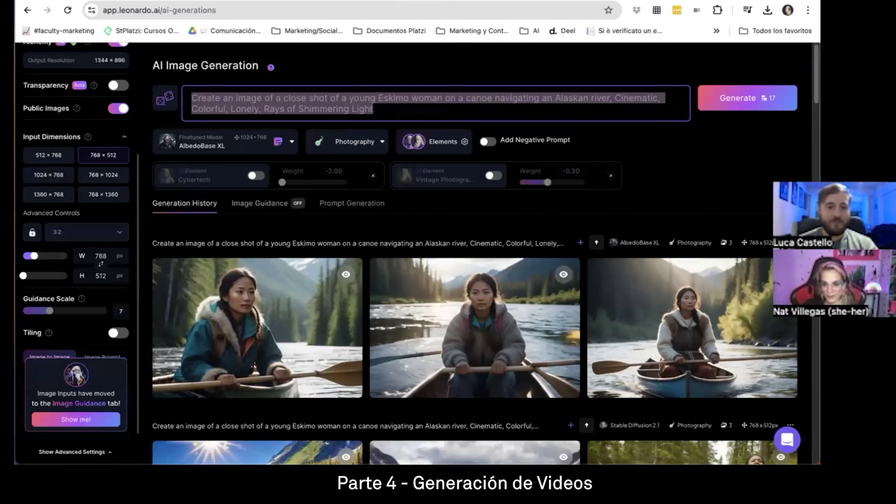
{"action": "key", "text": "ctrl+Tab"}
{"action": "key", "text": "super+v"}
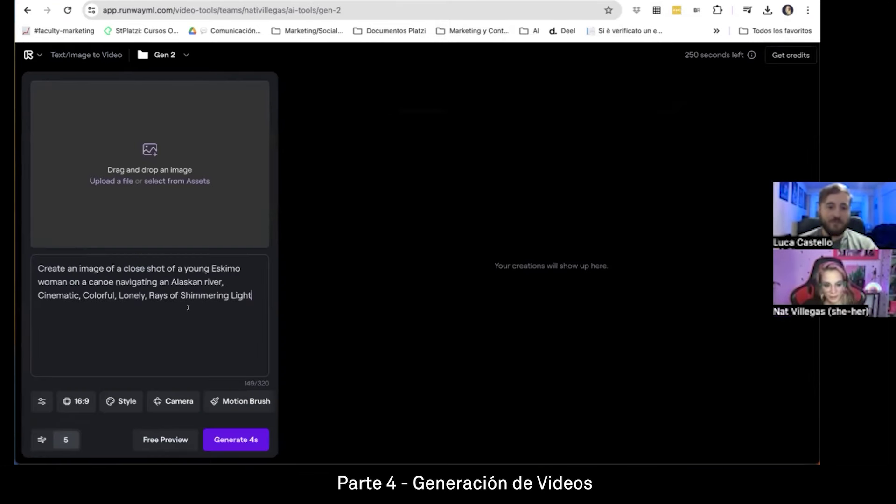
{"action": "left_click", "coordinate": [209, 442]}
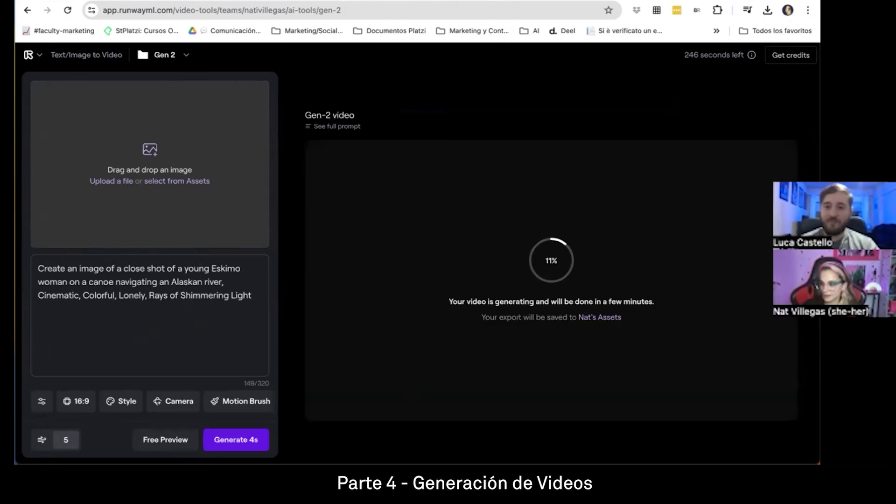
- Add the downloaded Midjourney close shot as the Gen-2 input image, and review the seed, interpolate, upscale and watermark settings
{"action": "left_click_drag", "start_coordinate": [0, 83], "coordinate": [125, 134]}
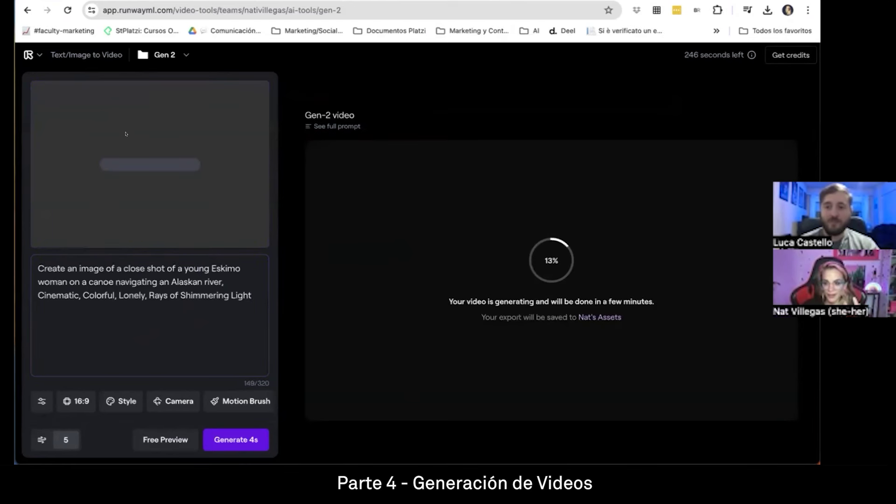
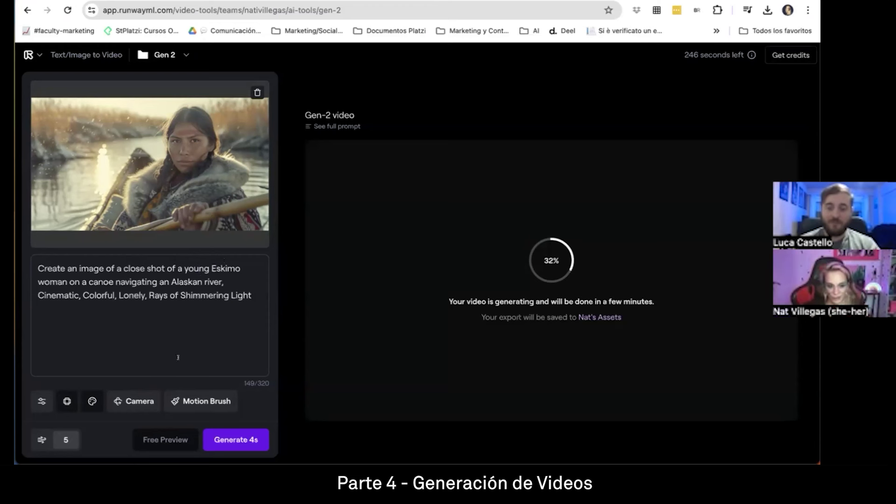
{"action": "left_click", "coordinate": [41, 400]}
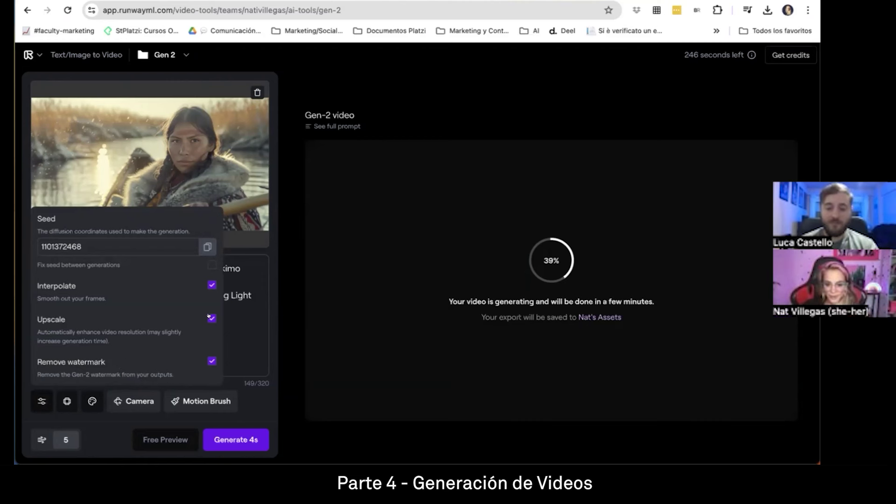
{"action": "left_click", "coordinate": [286, 334]}
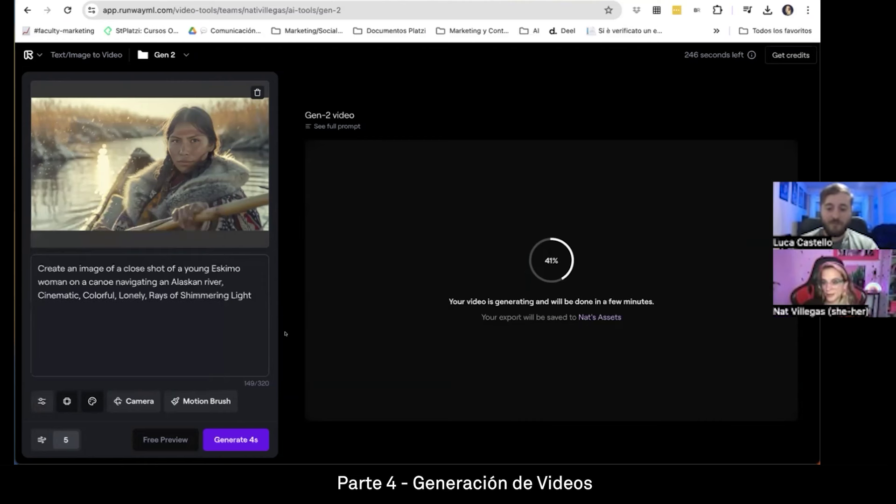
- Set the camera motion's zoom to -1.0 for the image-based video and save it
{"action": "left_click", "coordinate": [112, 399]}
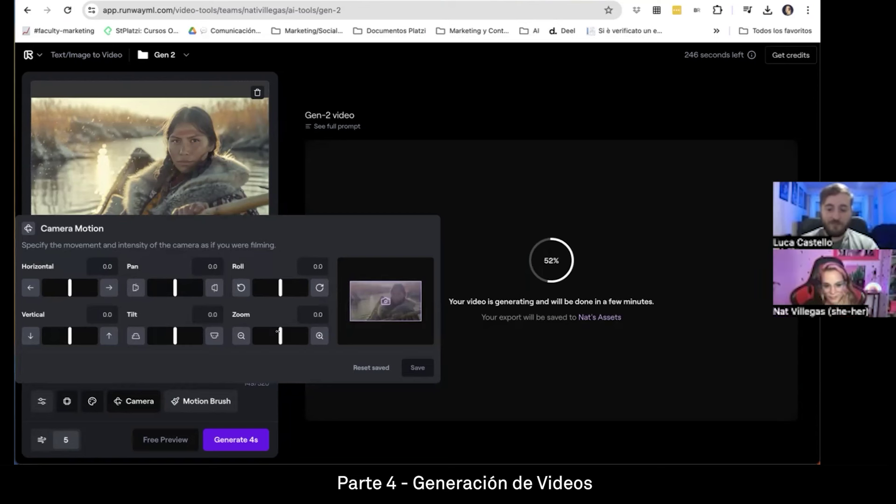
{"action": "left_click_drag", "start_coordinate": [272, 333], "coordinate": [269, 333]}
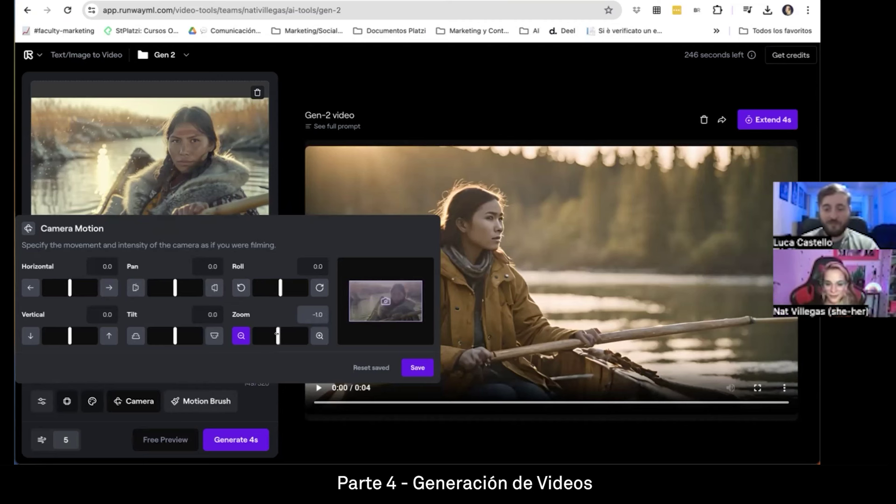
{"action": "left_click", "coordinate": [417, 368]}
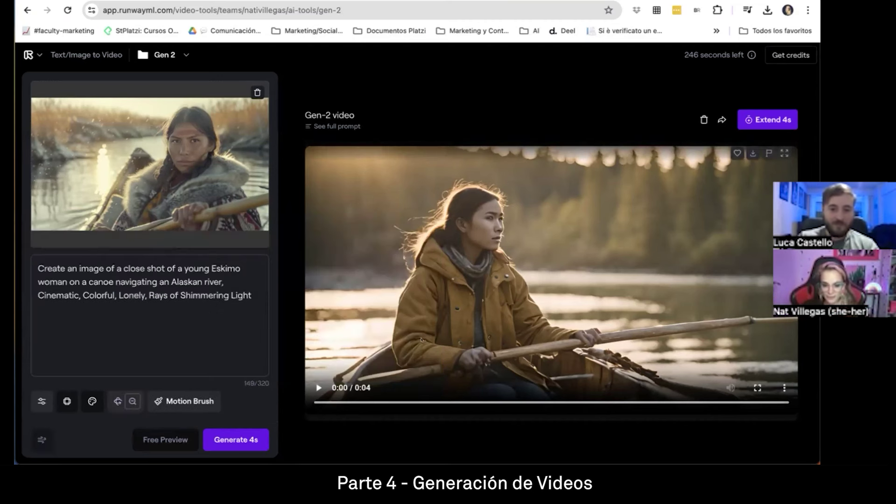
- Play the Gen-2 video generated from the text prompt
{"action": "scroll", "coordinate": [313, 385], "scroll_direction": "down", "scroll_amount": 1}
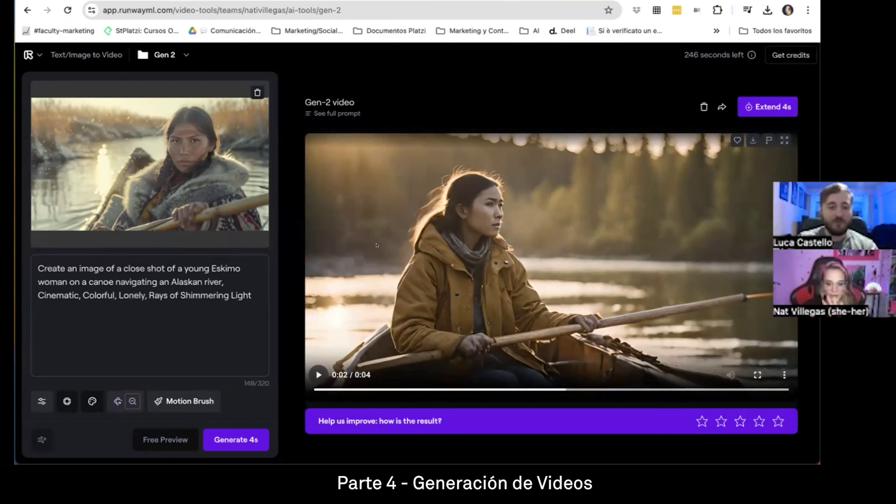
{"action": "left_click", "coordinate": [319, 376]}
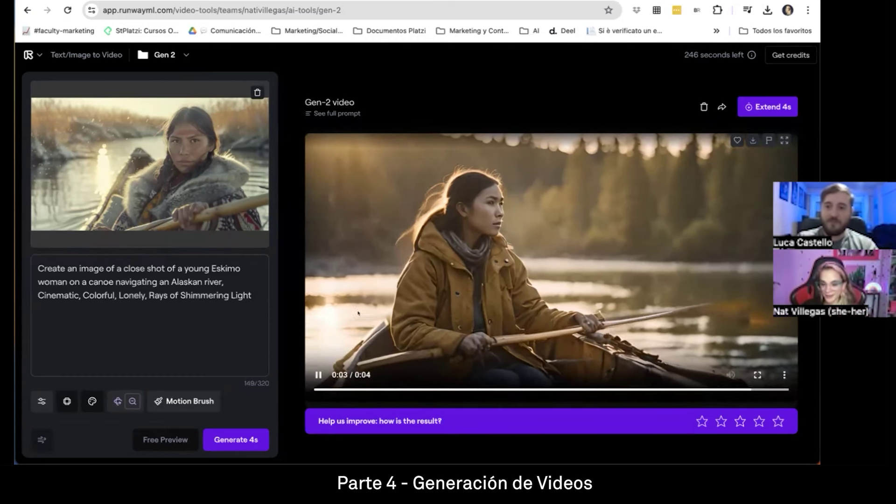
{"action": "left_click", "coordinate": [320, 358]}
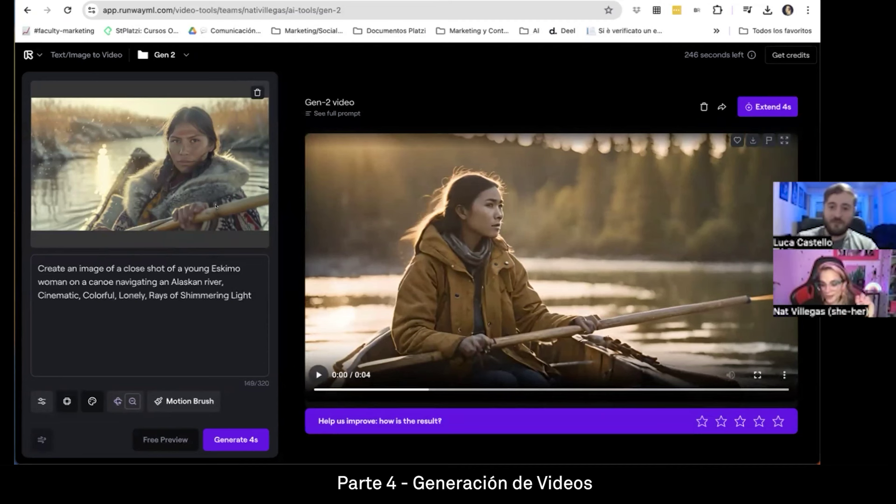
- Replace the scene description with "a woman smiling"
{"action": "left_click_drag", "start_coordinate": [35, 262], "coordinate": [210, 306]}
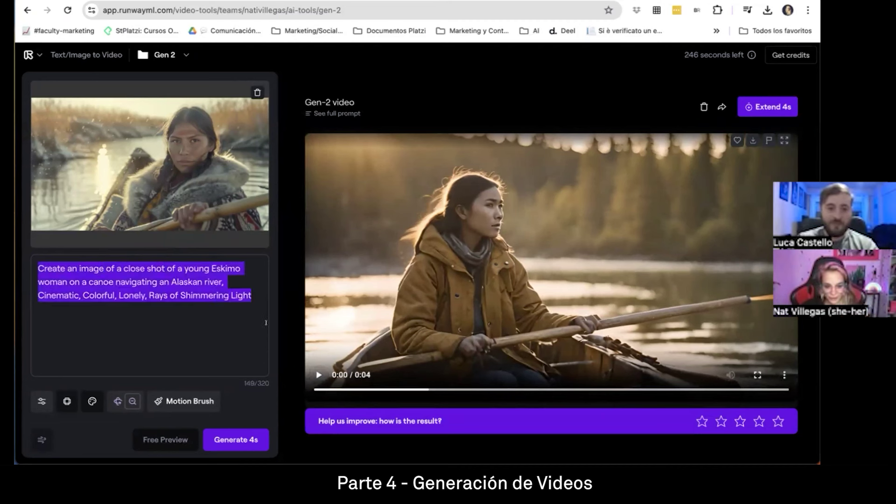
{"action": "key", "text": "BackSpace"}
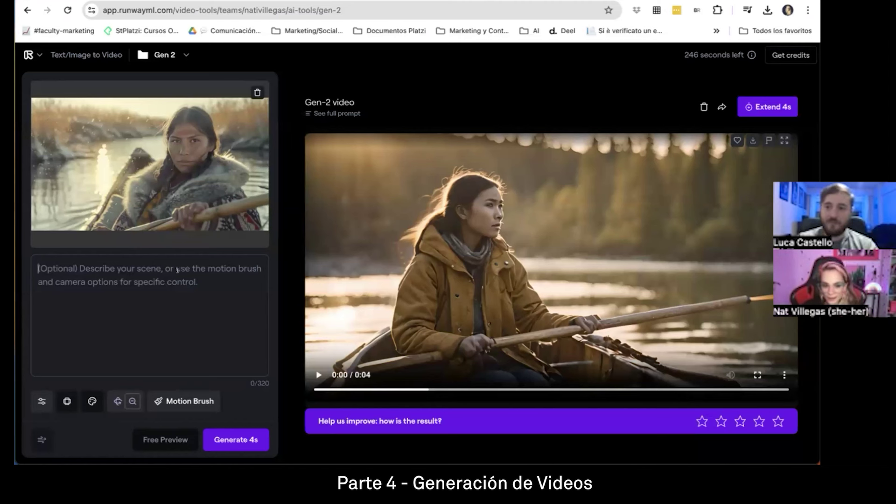
{"action": "type", "text": "a woman smiling"}
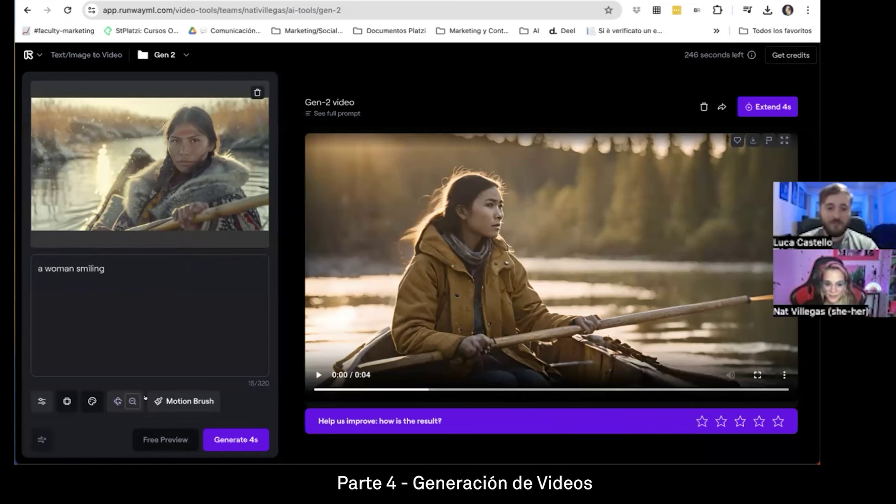
- Mark the woman's face with Motion Brush 1 and set its ambient noise to 0.7
{"action": "left_click", "coordinate": [186, 400]}
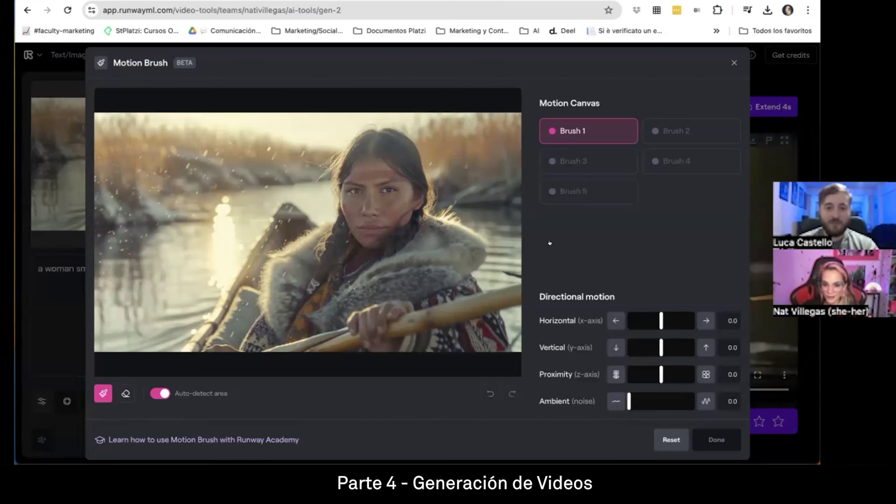
{"action": "left_click", "coordinate": [440, 245]}
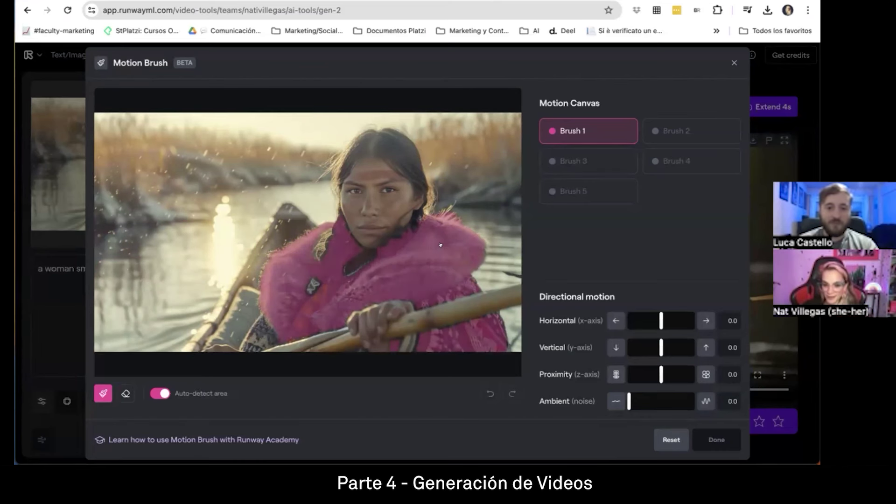
{"action": "left_click", "coordinate": [368, 175]}
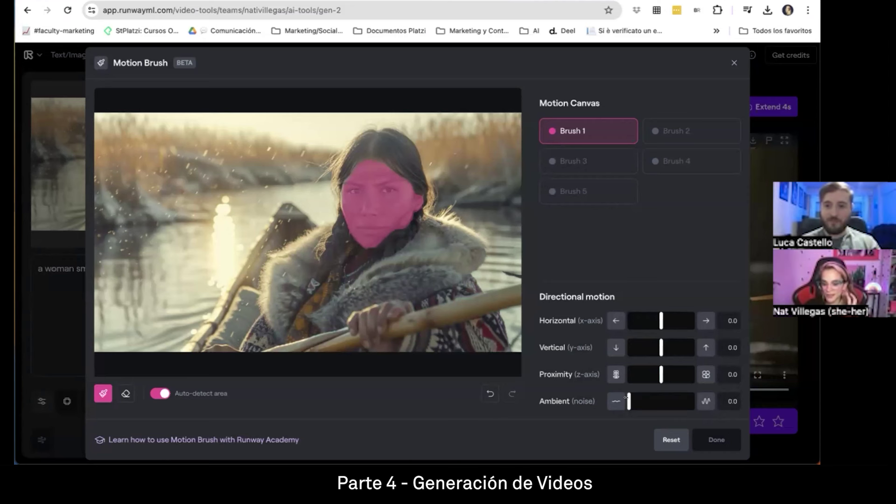
{"action": "left_click_drag", "start_coordinate": [627, 399], "coordinate": [633, 400]}
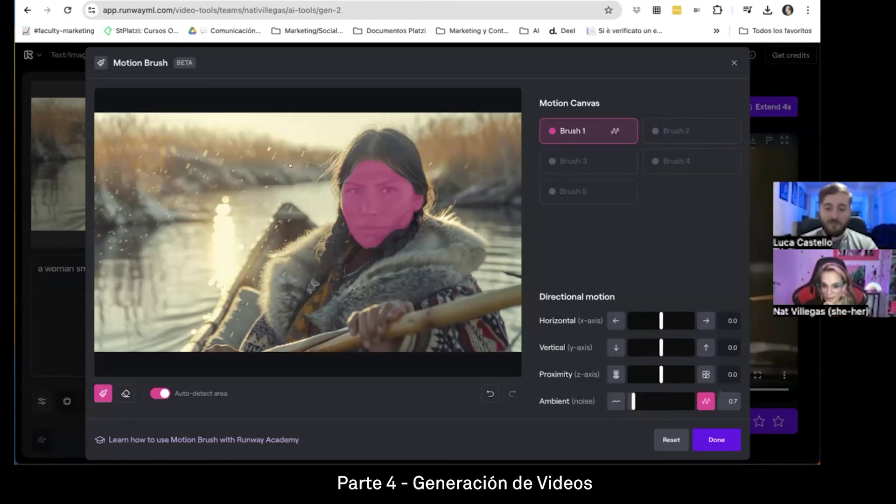
- Mark the river water on both sides of the woman with Brush 2, with ambient noise 1.9 and vertical motion -2.3
{"action": "left_click", "coordinate": [663, 135]}
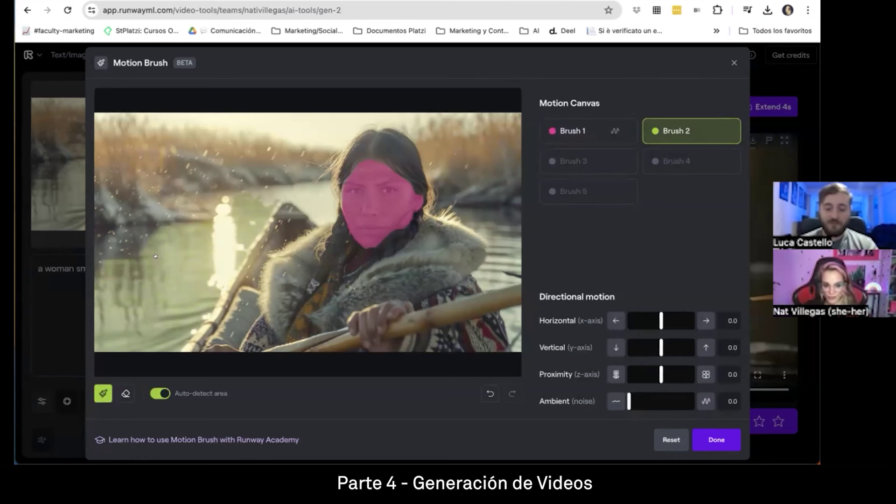
{"action": "left_click", "coordinate": [244, 227]}
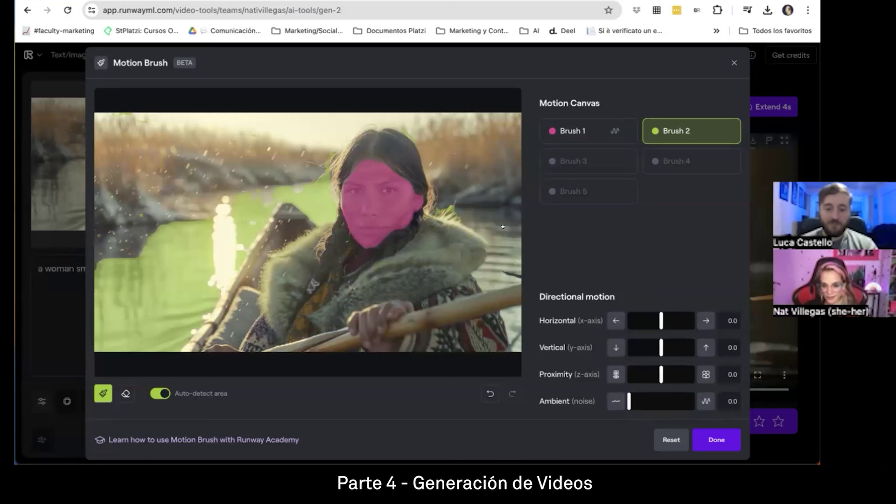
{"action": "left_click", "coordinate": [502, 314]}
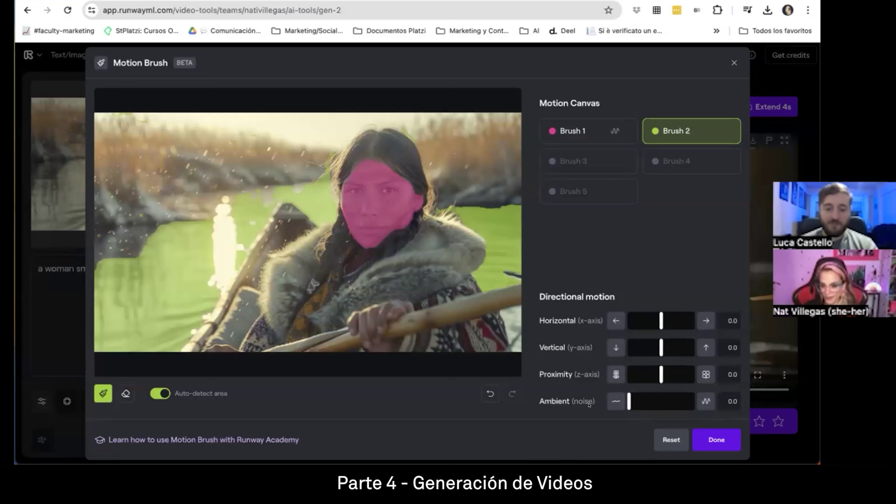
{"action": "left_click", "coordinate": [507, 322]}
{"action": "left_click_drag", "start_coordinate": [634, 397], "coordinate": [635, 402]}
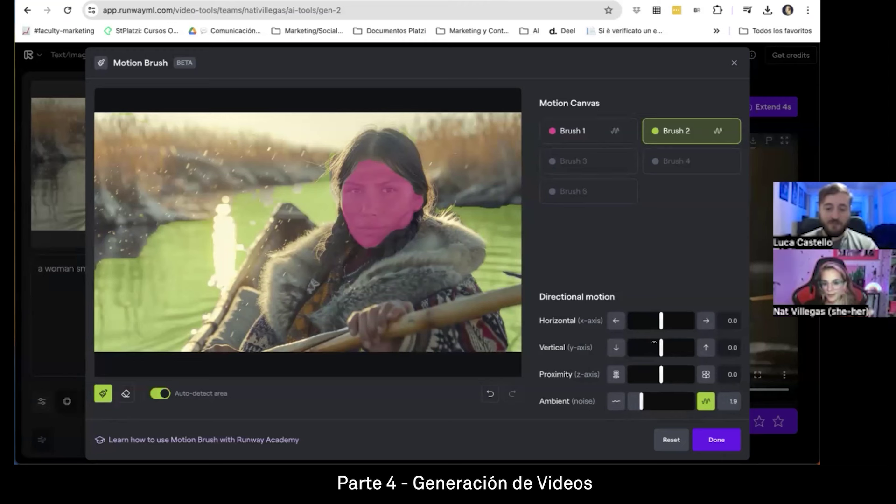
{"action": "left_click_drag", "start_coordinate": [653, 349], "coordinate": [653, 350]}
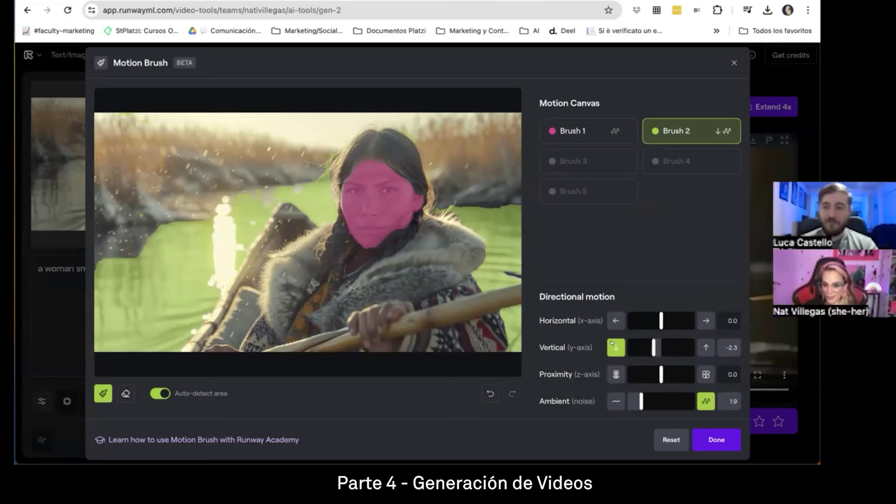
- Mark the woman's hair and coat with Brush 3 and set its ambient noise to 1.7
{"action": "left_click", "coordinate": [577, 157]}
{"action": "left_click", "coordinate": [378, 150]}
{"action": "left_click", "coordinate": [322, 274]}
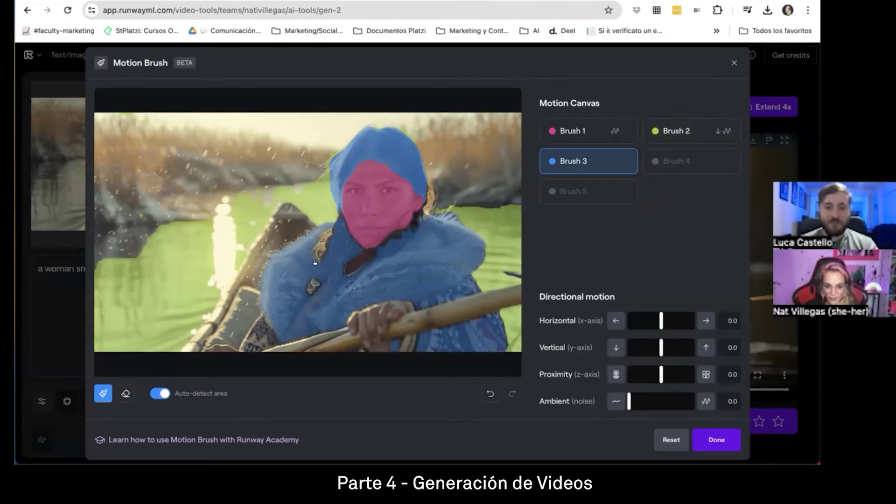
{"action": "left_click", "coordinate": [353, 261]}
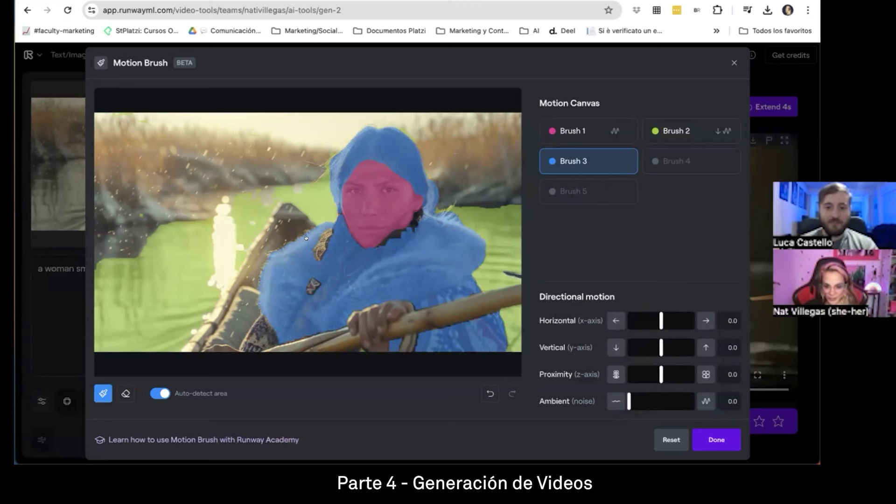
{"action": "left_click_drag", "start_coordinate": [628, 396], "coordinate": [635, 396]}
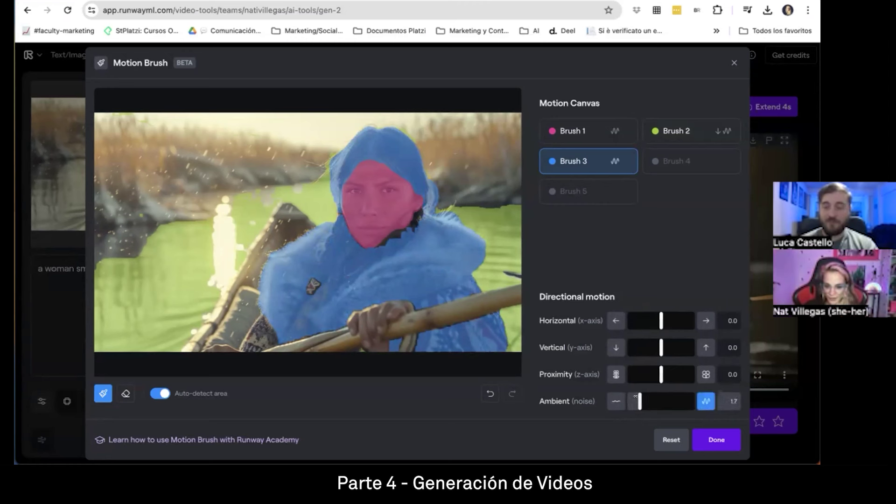
- Mark the reeds on both riverbanks with Brush 4 and set its ambient noise to 1.9
{"action": "left_click", "coordinate": [656, 164]}
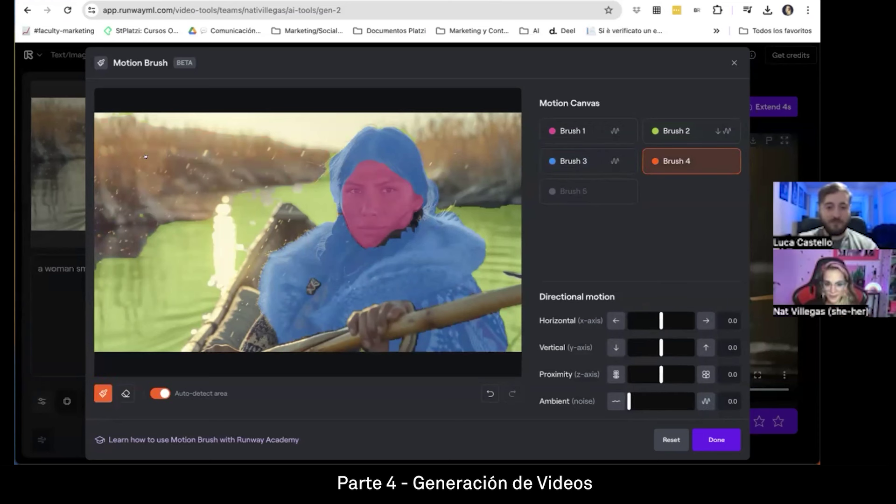
{"action": "left_click", "coordinate": [210, 144]}
{"action": "left_click", "coordinate": [466, 140]}
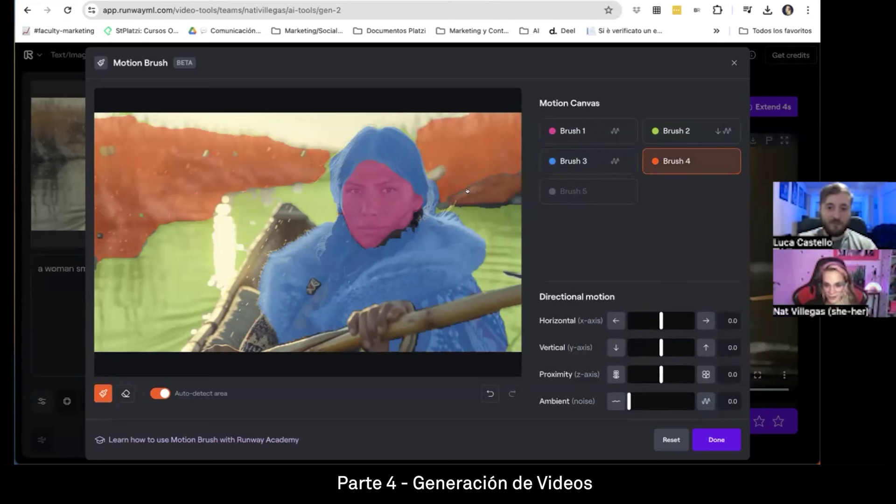
{"action": "left_click_drag", "start_coordinate": [628, 399], "coordinate": [641, 399]}
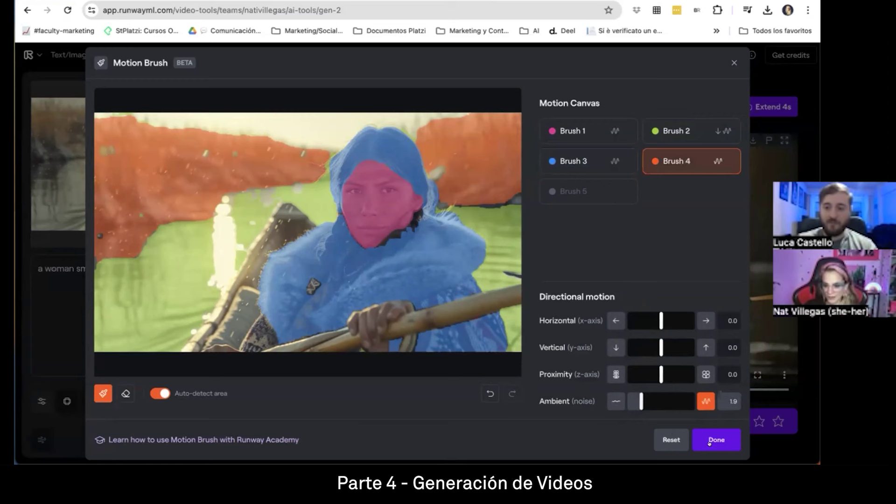
- Apply the motion brush areas, leaving Brush 5 unused, and generate the 4-second video from the image
{"action": "left_click", "coordinate": [560, 196]}
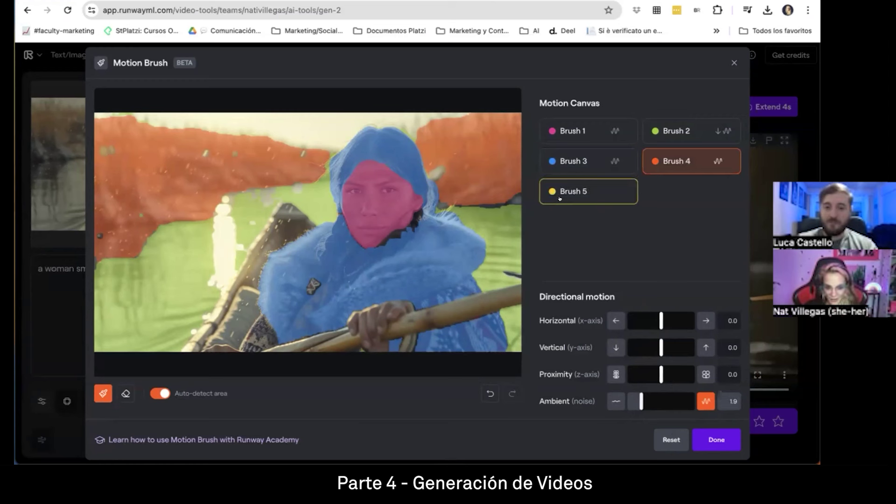
{"action": "left_click", "coordinate": [573, 161]}
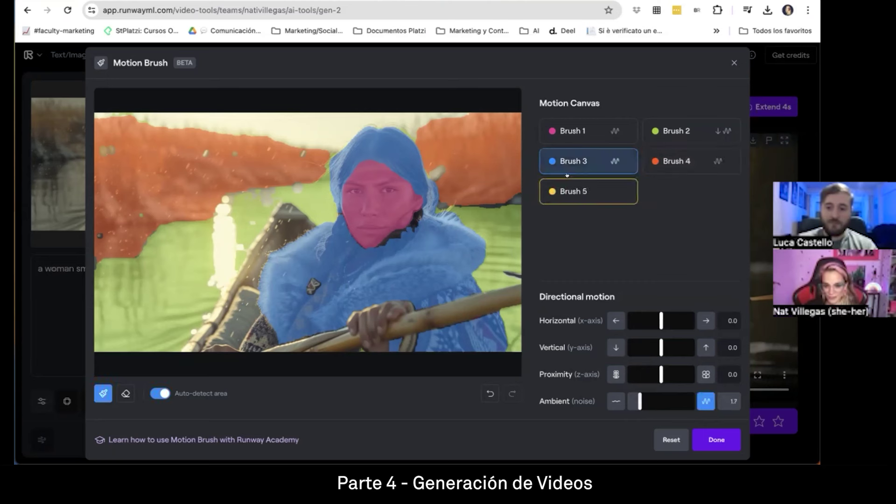
{"action": "left_click", "coordinate": [573, 192]}
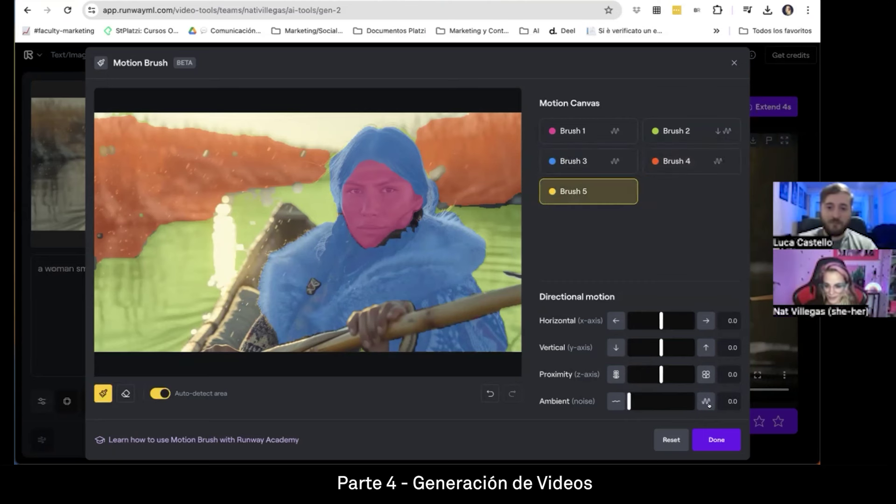
{"action": "left_click", "coordinate": [706, 439]}
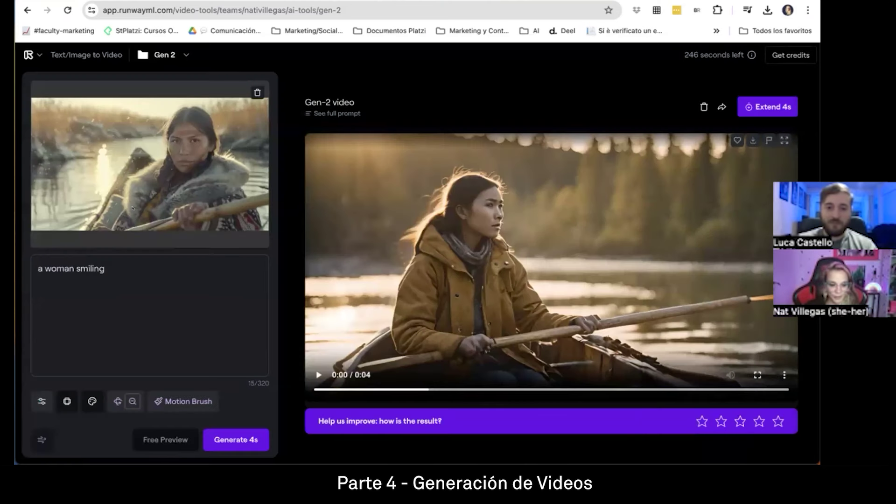
{"action": "left_click", "coordinate": [228, 441]}
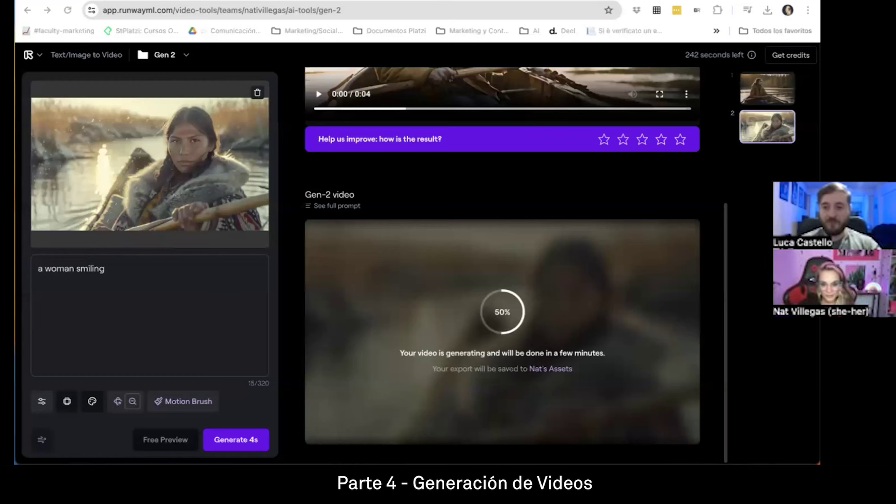
- Switch to Copilot in Bing and, in a new topic, request "crea una imagen realista de Diego Armando Maradona"
{"action": "key", "text": "ctrl+Tab"}
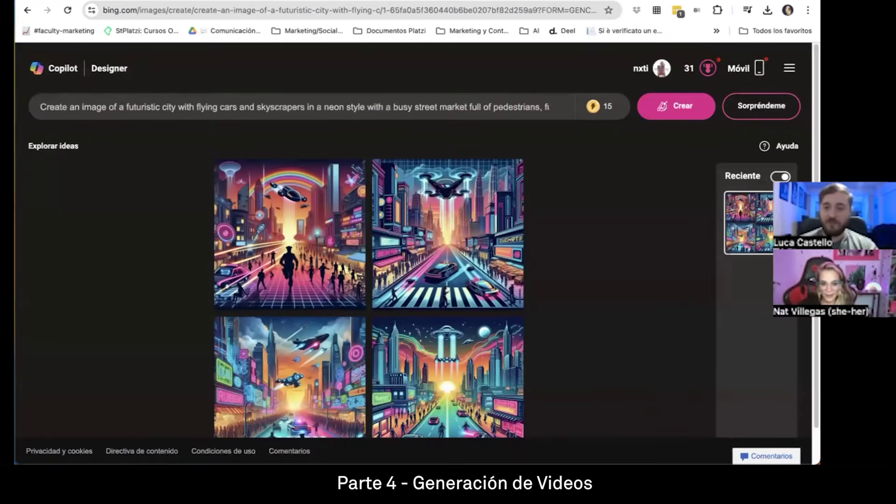
{"action": "key", "text": "ctrl+Tab"}
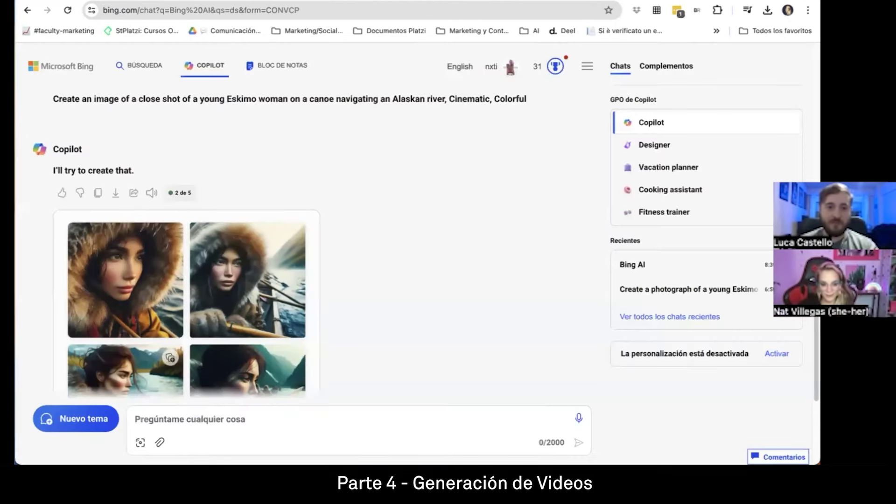
{"action": "left_click", "coordinate": [77, 419]}
{"action": "type", "text": "crea una imagen realista de Diego Arma"}
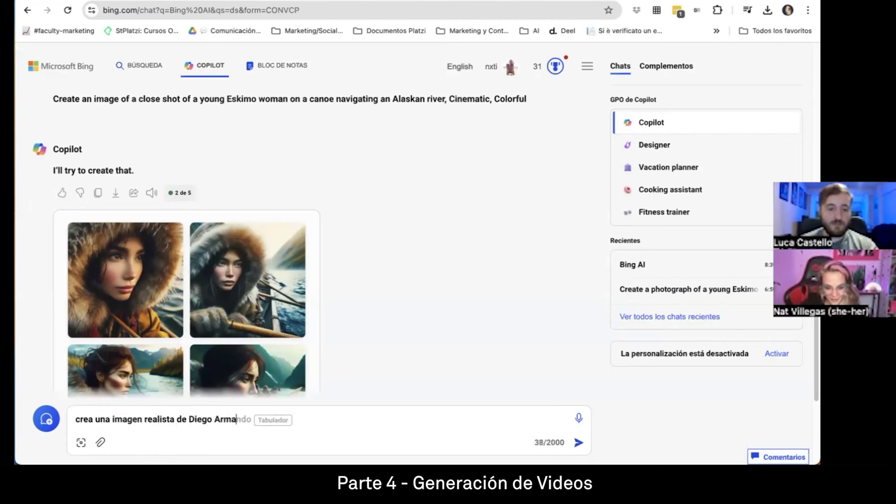
{"action": "type", "text": "ndo Marado"}
{"action": "key", "text": "Return"}
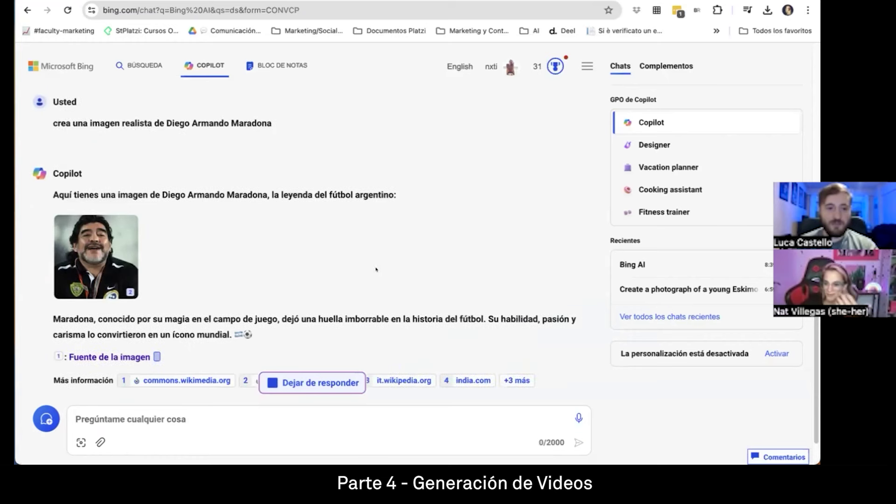
- View the Maradona picture from Copilot's answer at full size, and return to the chat
{"action": "left_click", "coordinate": [120, 237]}
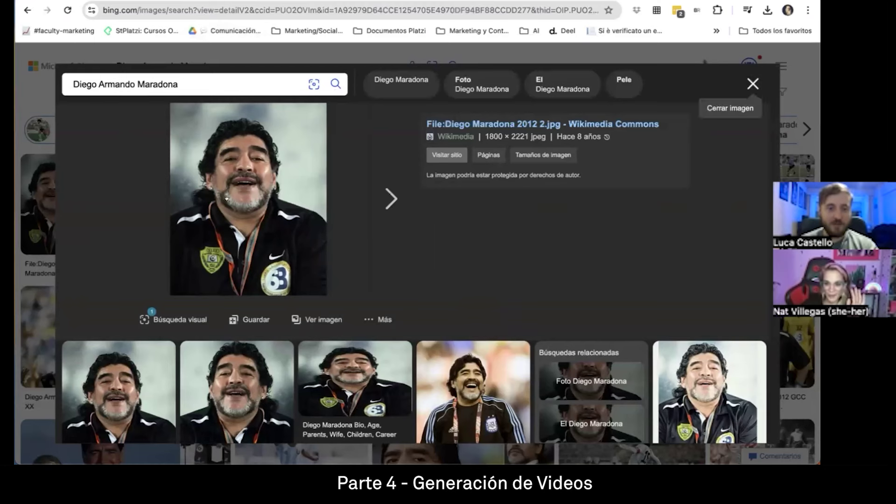
{"action": "left_click", "coordinate": [752, 84]}
{"action": "key", "text": "ctrl+w"}
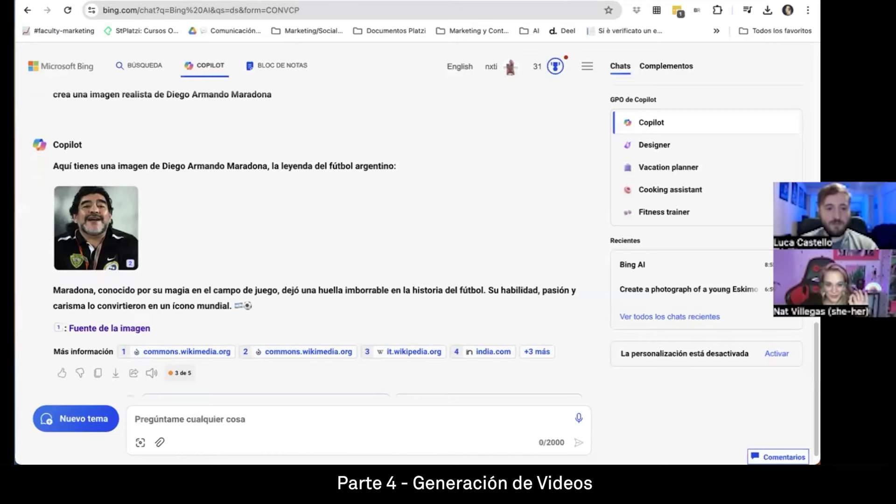
- Switch to the ChatGPT conversation, reload it, and request "Crea una imagen realista de Diego Maradona"
{"action": "key", "text": "ctrl+Tab"}
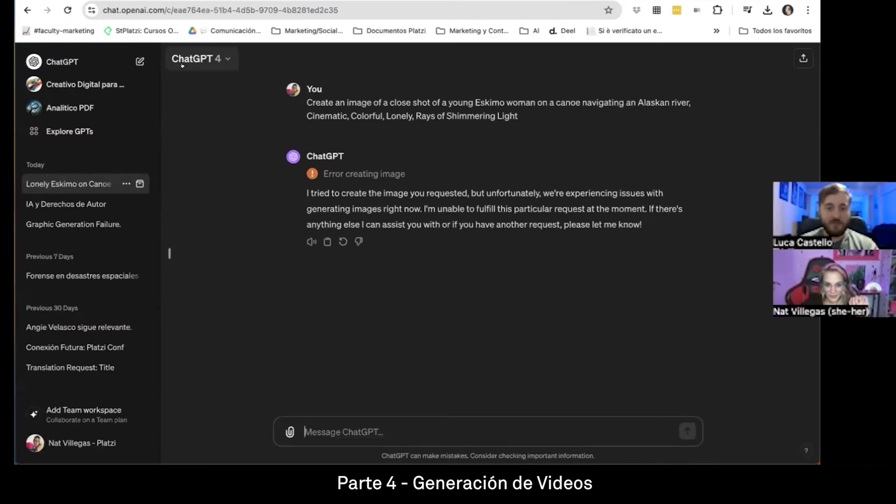
{"action": "left_click", "coordinate": [66, 9]}
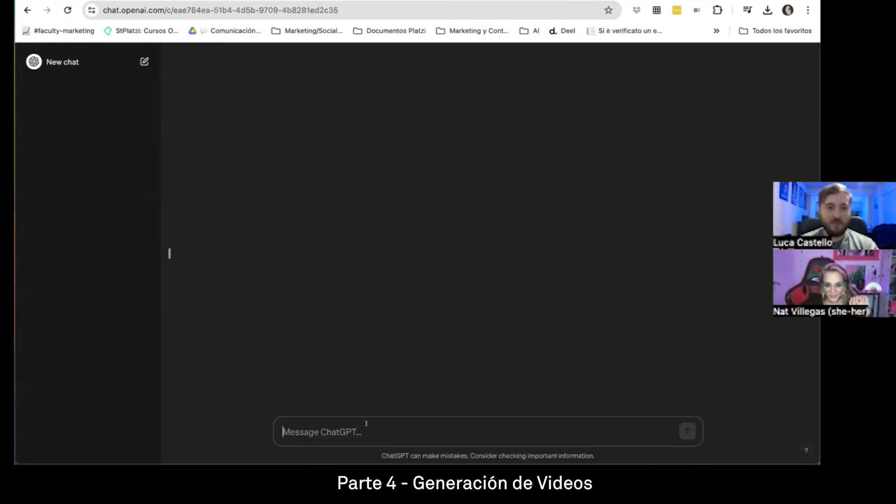
{"action": "key", "text": "ctrl+shift+Tab"}
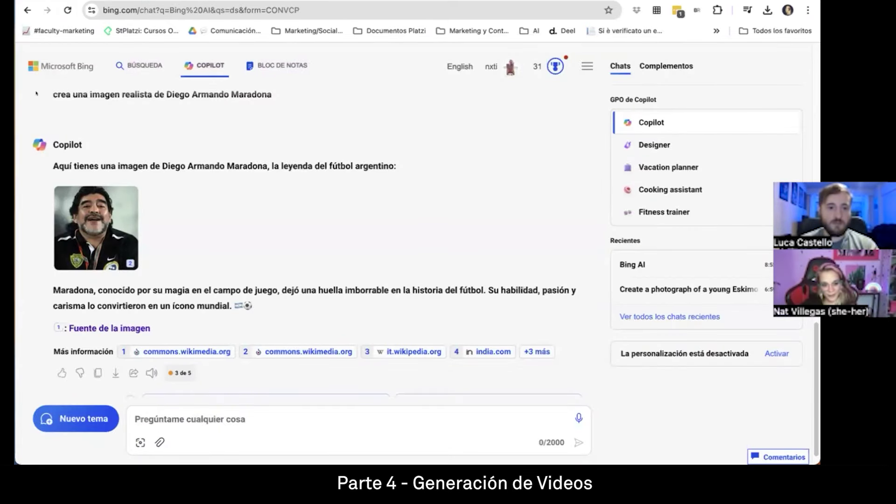
{"action": "key", "text": "ctrl+Tab"}
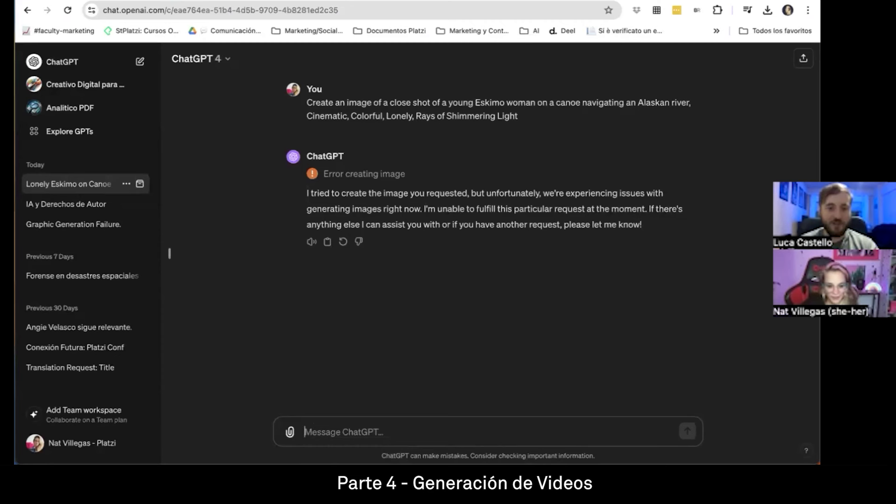
{"action": "type", "text": "Crea una imagen"}
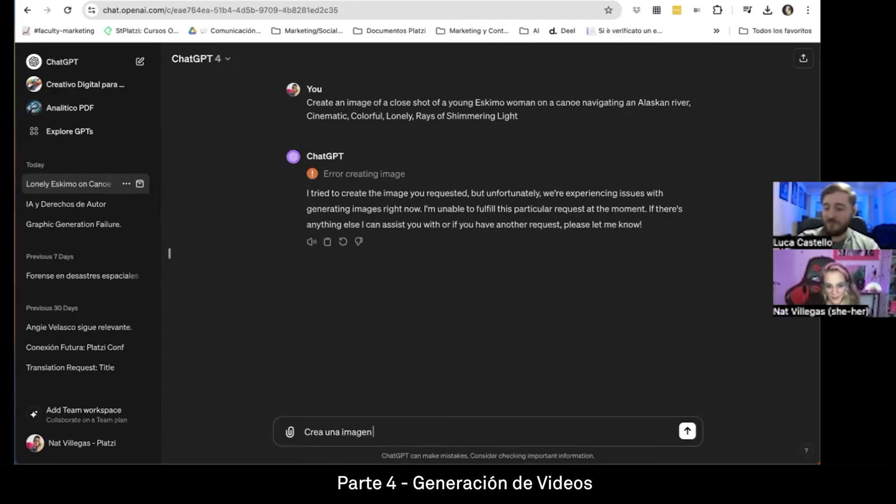
{"action": "type", "text": " realista de Diefo"}
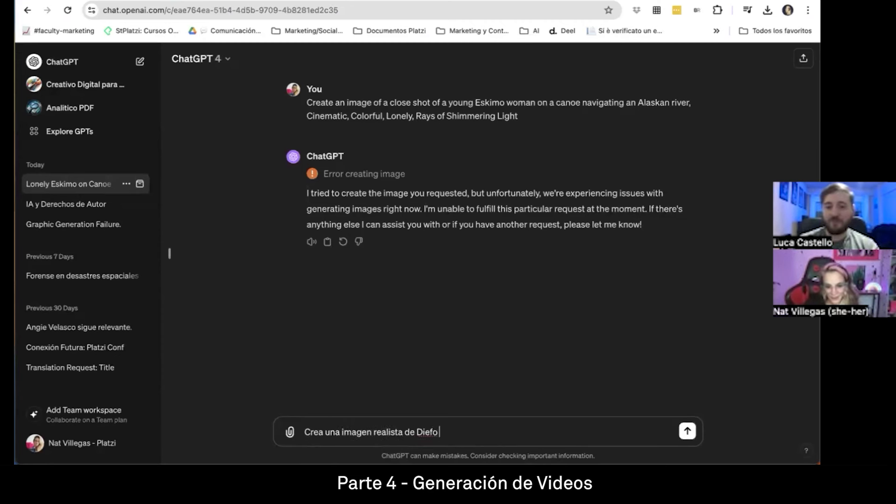
{"action": "key", "text": "BackSpace"}
{"action": "key", "text": "BackSpace"}
{"action": "type", "text": "go Maradona"}
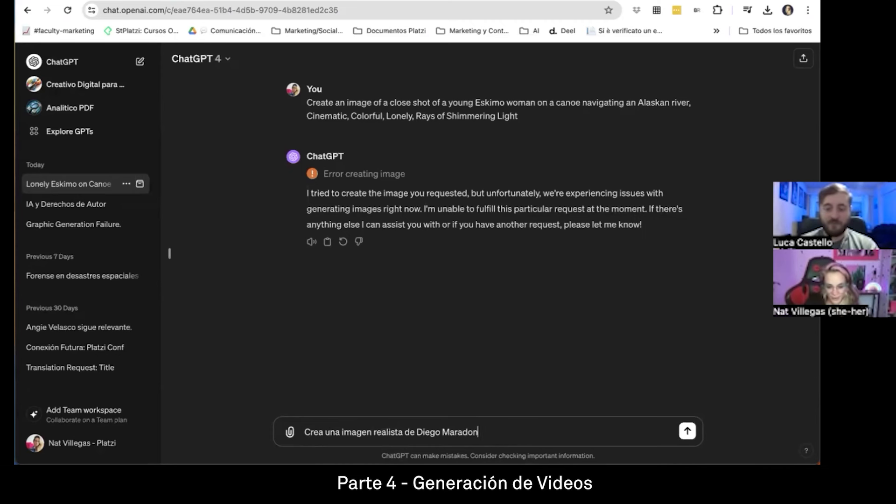
{"action": "key", "text": "Return"}
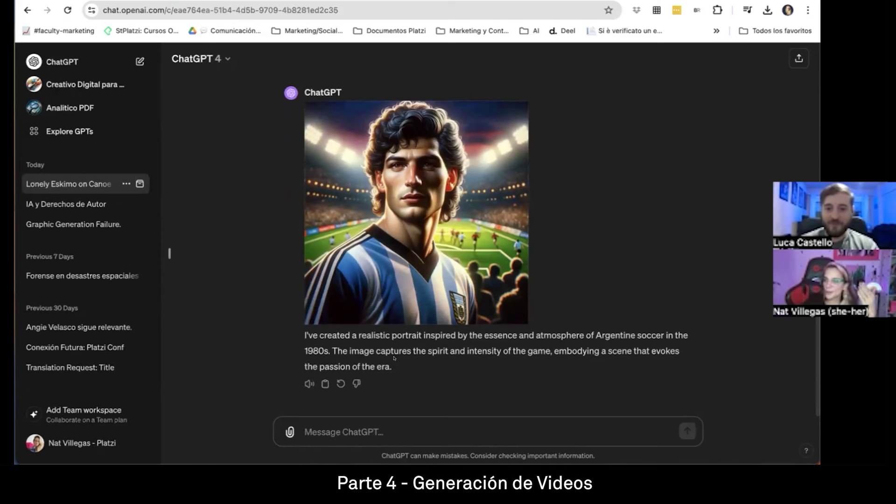
- Examine the generated Maradona portrait and highlight the full description beneath it in ChatGPT's reply
{"action": "mouse_move", "coordinate": [350, 278]}
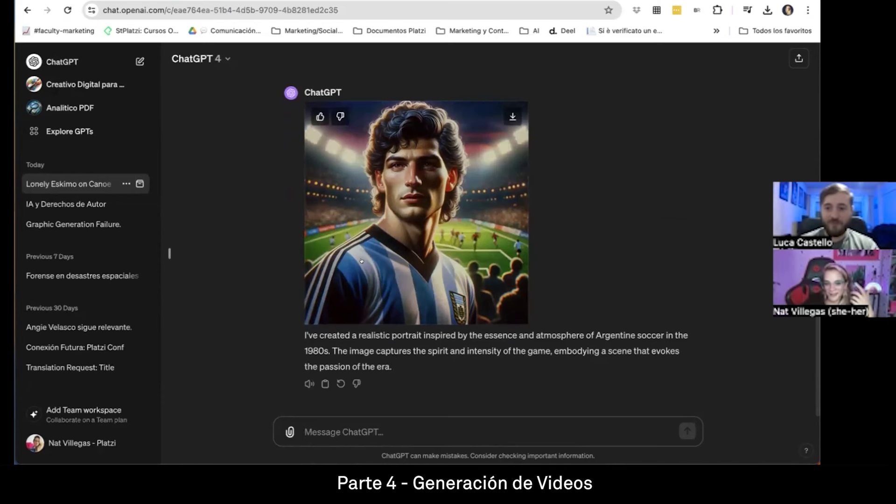
{"action": "scroll", "coordinate": [350, 277], "scroll_direction": "up", "scroll_amount": 3}
{"action": "scroll", "coordinate": [350, 278], "scroll_direction": "down", "scroll_amount": 3}
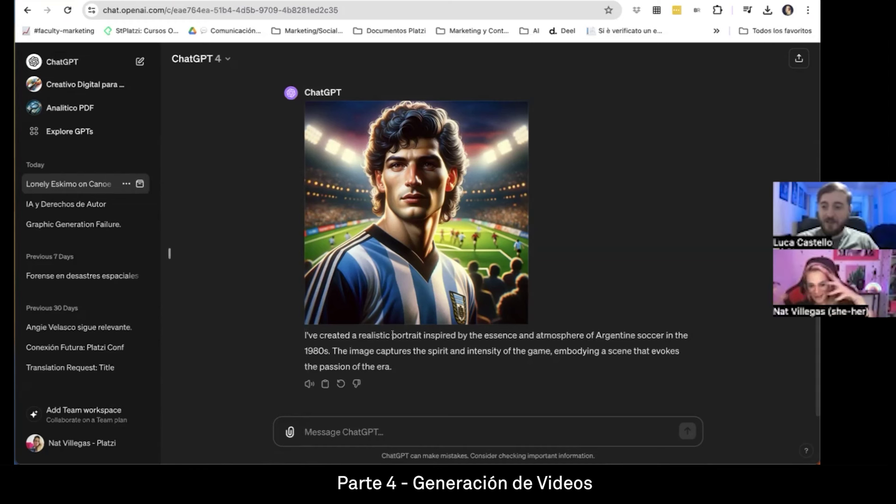
{"action": "mouse_move", "coordinate": [404, 298]}
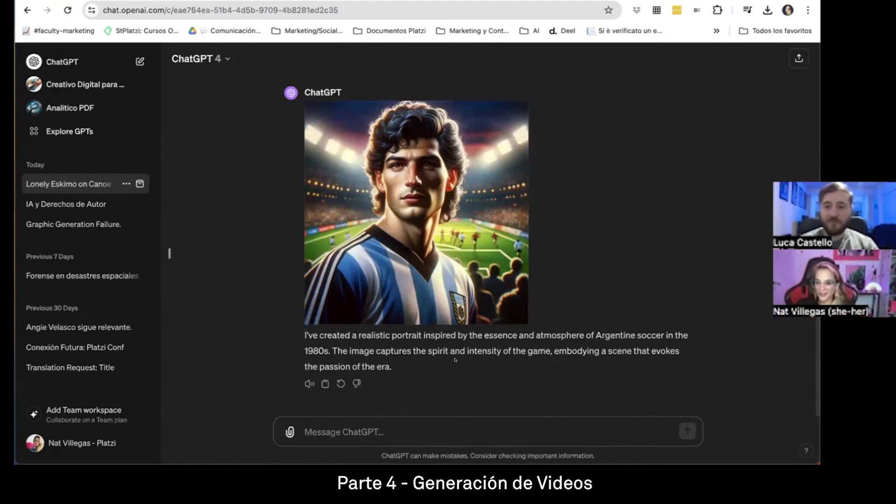
{"action": "left_click_drag", "start_coordinate": [392, 366], "coordinate": [304, 334]}
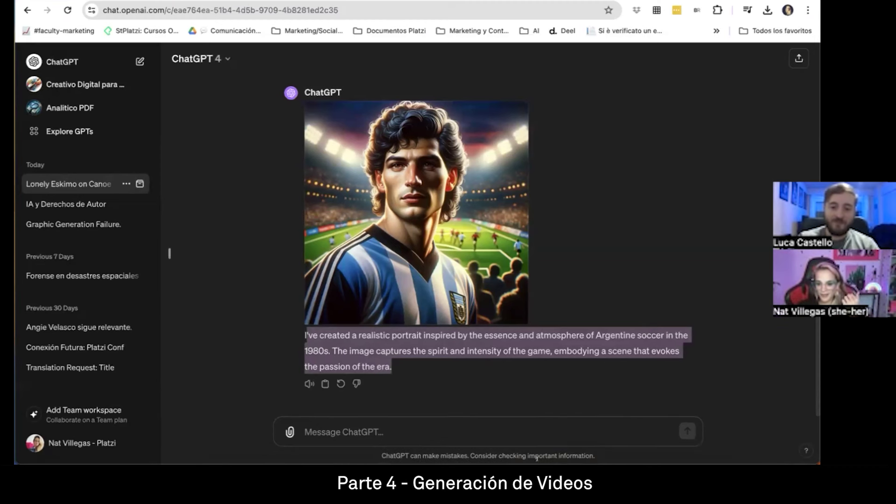
- Switch to Runway Gen-2, watch the latest generated video of the woman in full screen, and return to the editor
{"action": "left_click", "coordinate": [537, 440]}
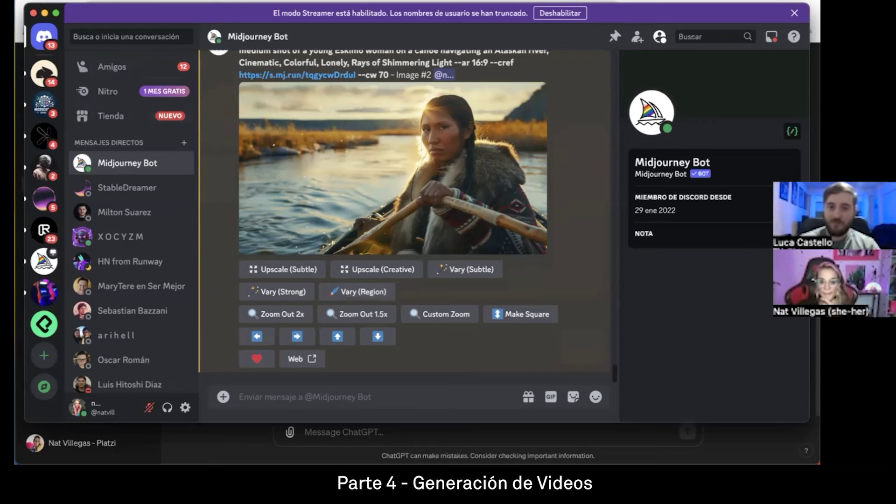
{"action": "key", "text": "super+Tab"}
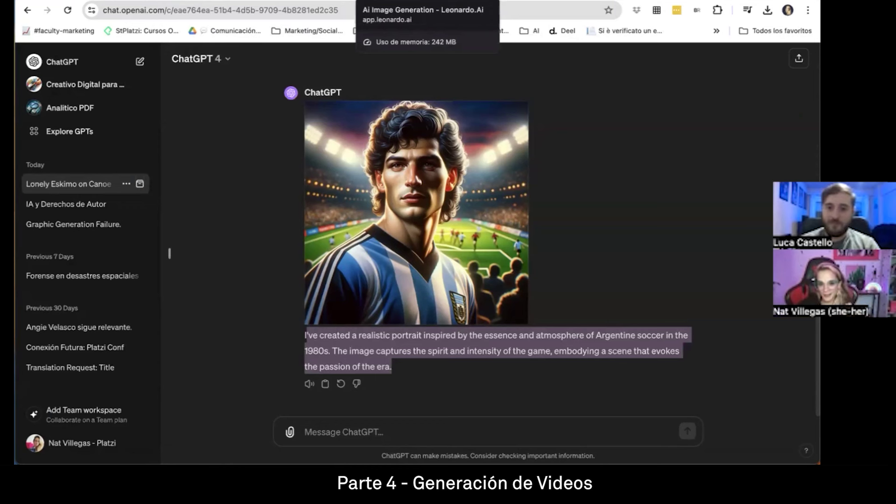
{"action": "key", "text": "ctrl+Tab"}
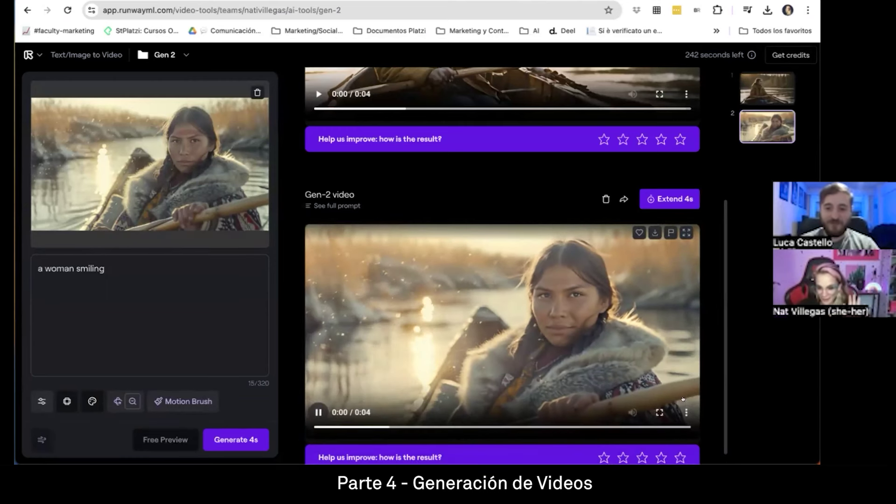
{"action": "left_click", "coordinate": [660, 412]}
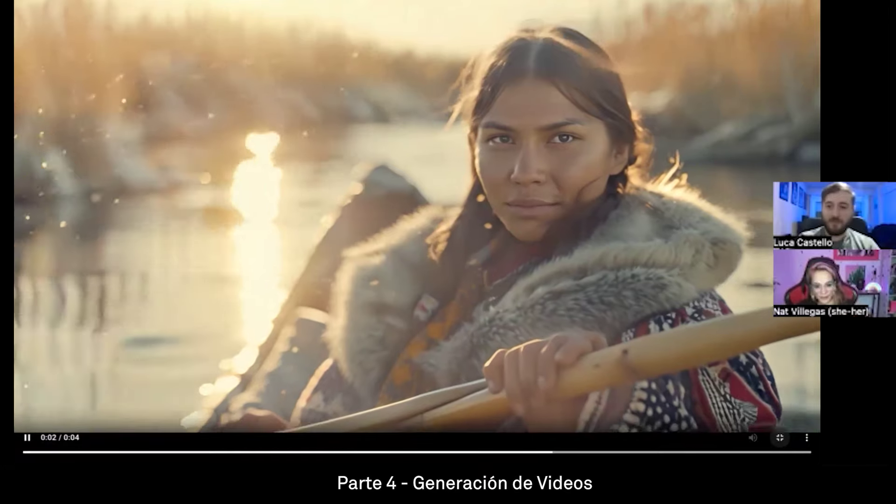
{"action": "key", "text": "Escape"}
{"action": "scroll", "coordinate": [572, 314], "scroll_direction": "down", "scroll_amount": 1}
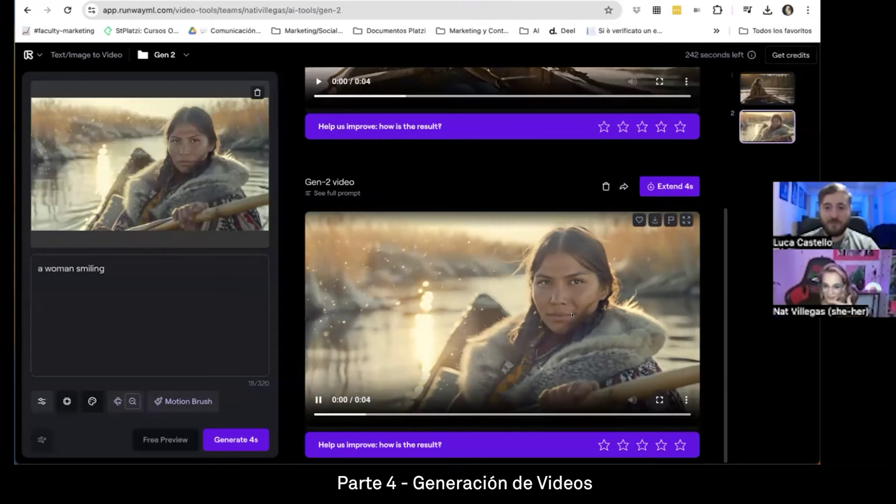
- Replace the source image in Gen-2 with the downloaded medium shot of the young Eskimo woman on a canoe
{"action": "left_click", "coordinate": [256, 92]}
{"action": "left_click", "coordinate": [767, 11]}
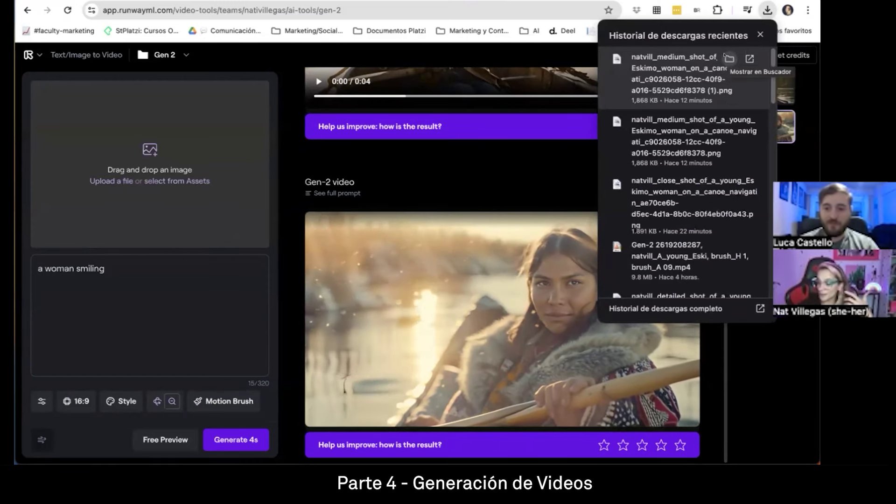
{"action": "left_click", "coordinate": [728, 58]}
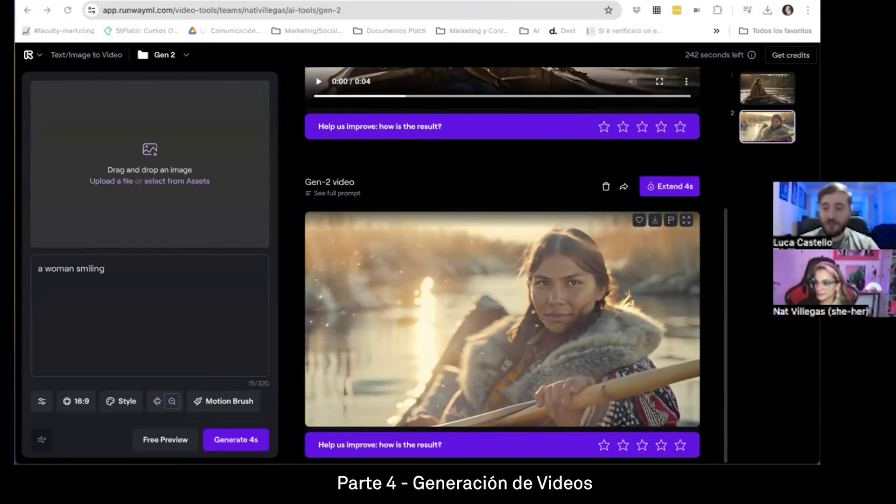
{"action": "left_click_drag", "start_coordinate": [751, 295], "coordinate": [149, 165]}
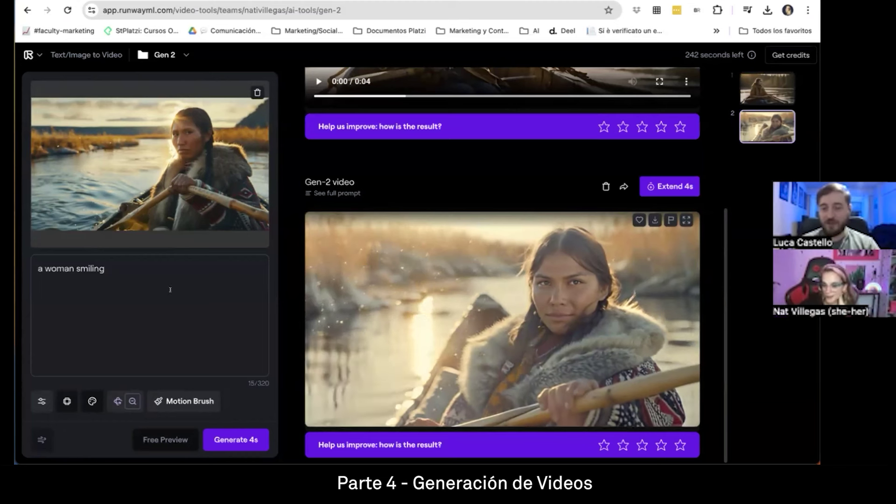
- Change the video prompt to "a woman getting angry"
{"action": "double_click", "coordinate": [87, 264]}
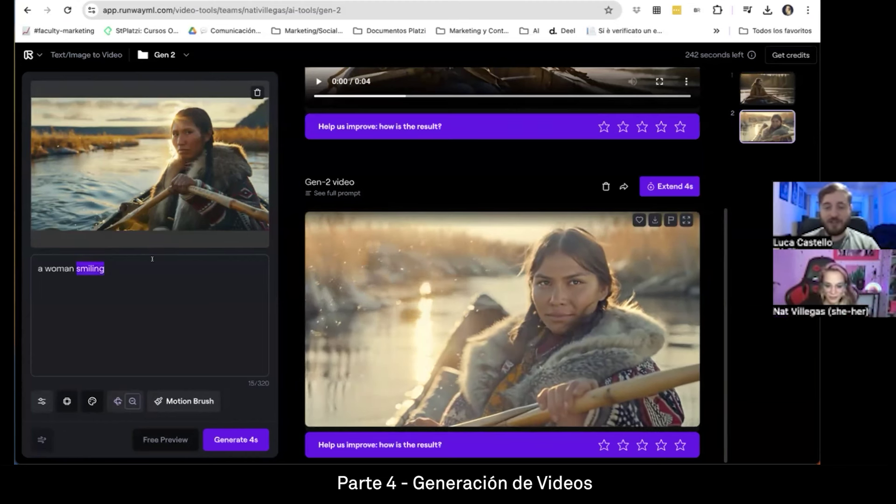
{"action": "type", "text": "getting and"}
{"action": "key", "text": "BackSpace"}
{"action": "type", "text": "gry"}
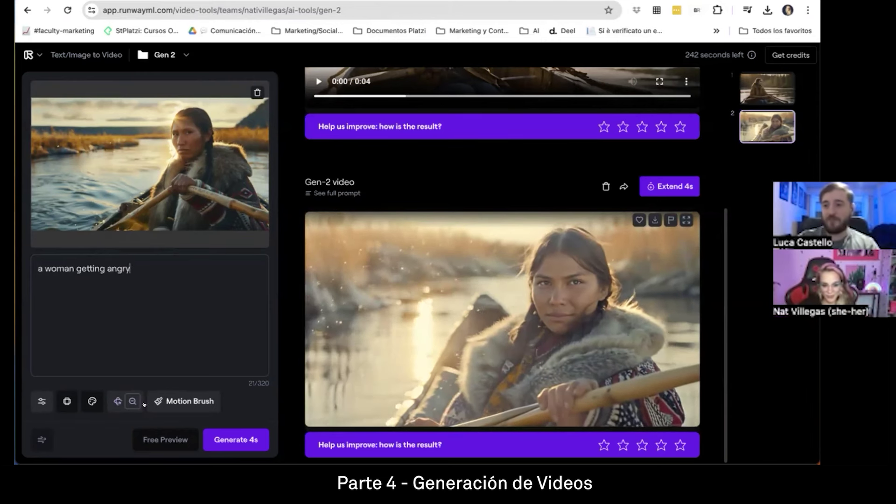
- Set the camera motion zoom to 2.9 so that the camera zooms in
{"action": "left_click", "coordinate": [127, 403]}
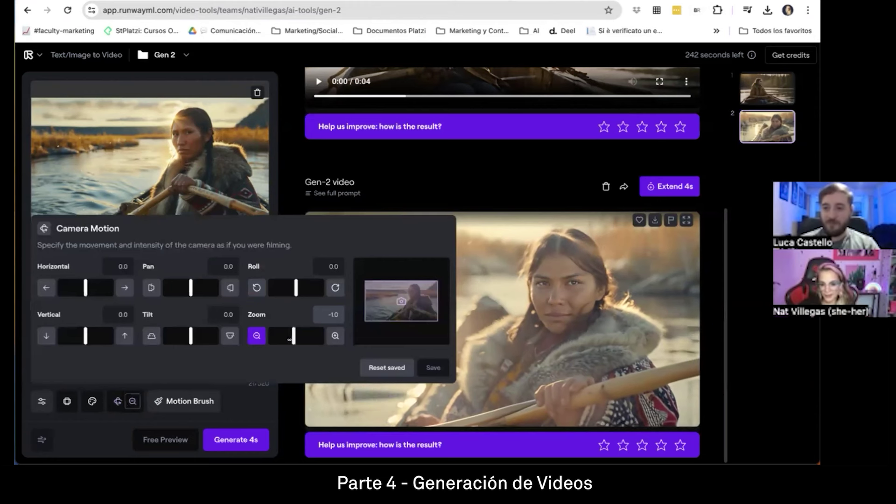
{"action": "left_click_drag", "start_coordinate": [289, 333], "coordinate": [298, 335]}
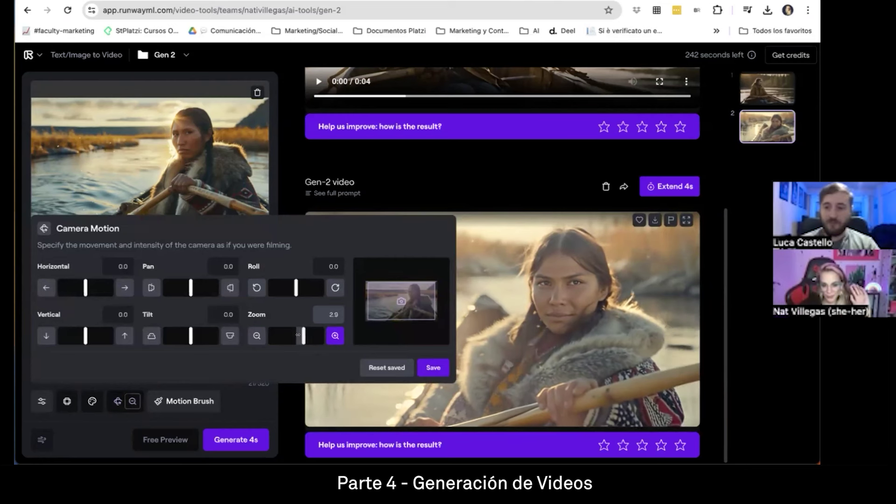
{"action": "left_click", "coordinate": [177, 422]}
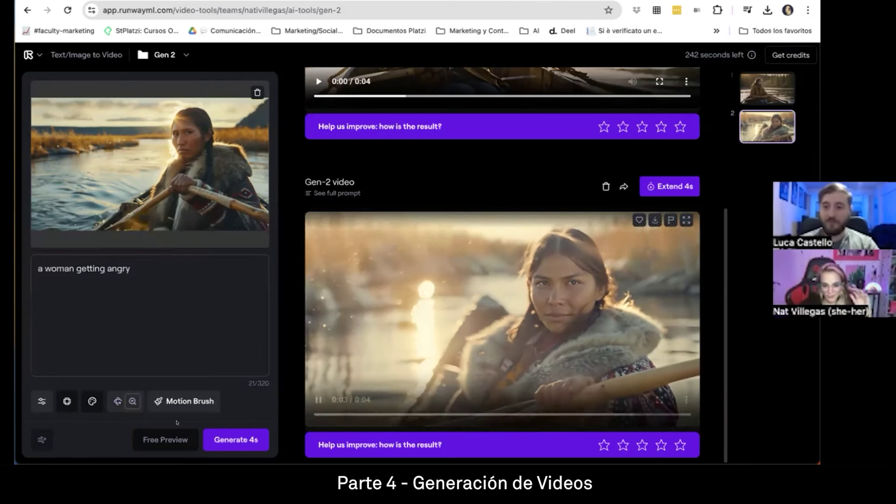
- Mark the woman's face with Brush 1 of the Motion Brush and set its ambient noise to 0.9
{"action": "left_click", "coordinate": [180, 401]}
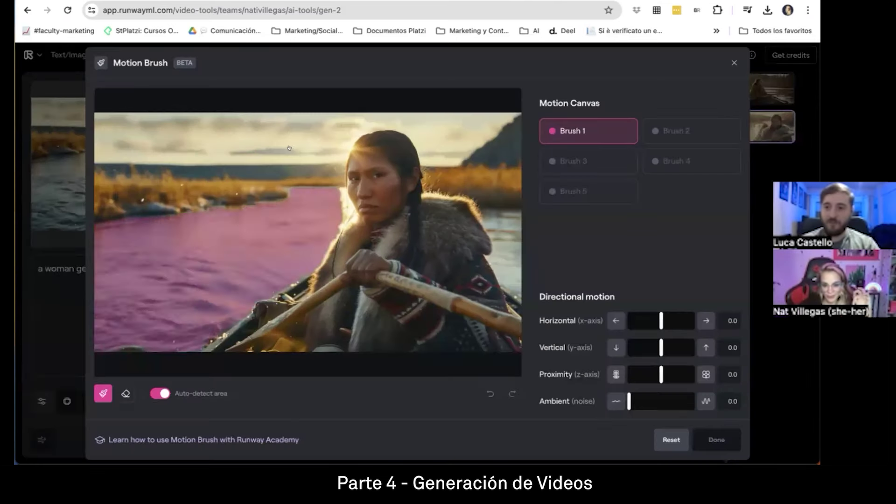
{"action": "left_click", "coordinate": [373, 186]}
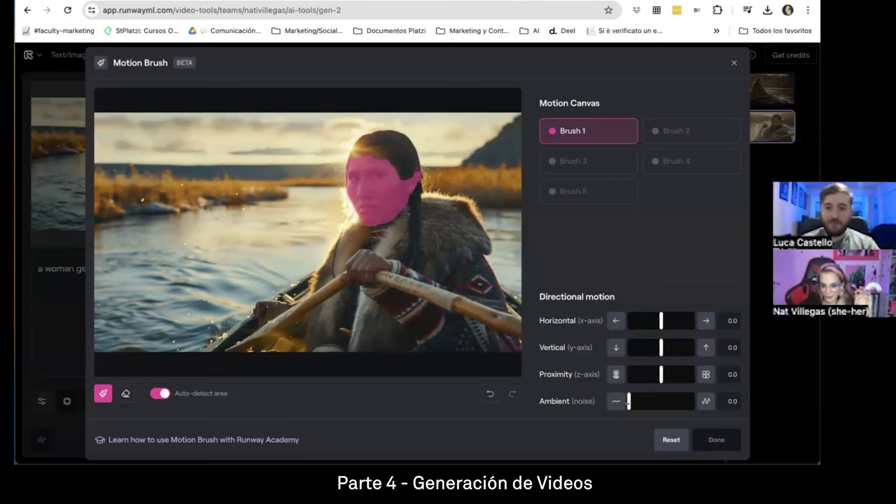
{"action": "left_click_drag", "start_coordinate": [628, 402], "coordinate": [636, 402]}
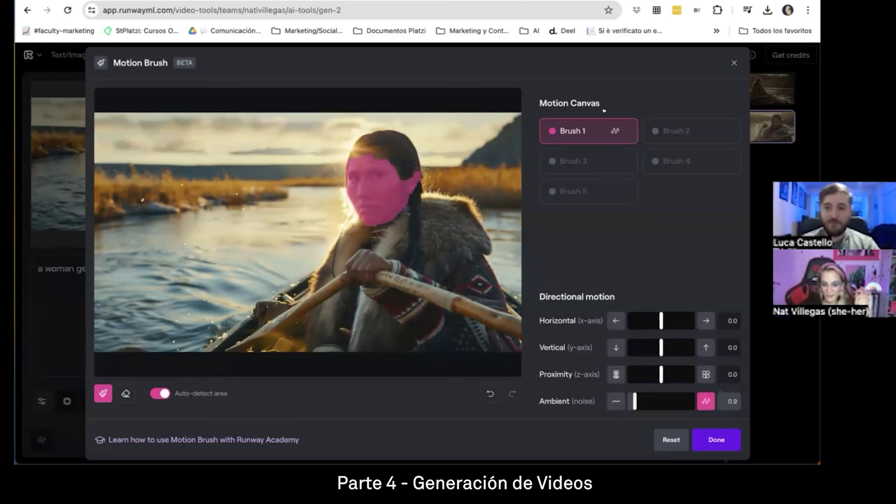
- Mark the river water with Brush 2 and set its ambient noise to 3.5 and vertical motion to -3.6
{"action": "left_click", "coordinate": [690, 134]}
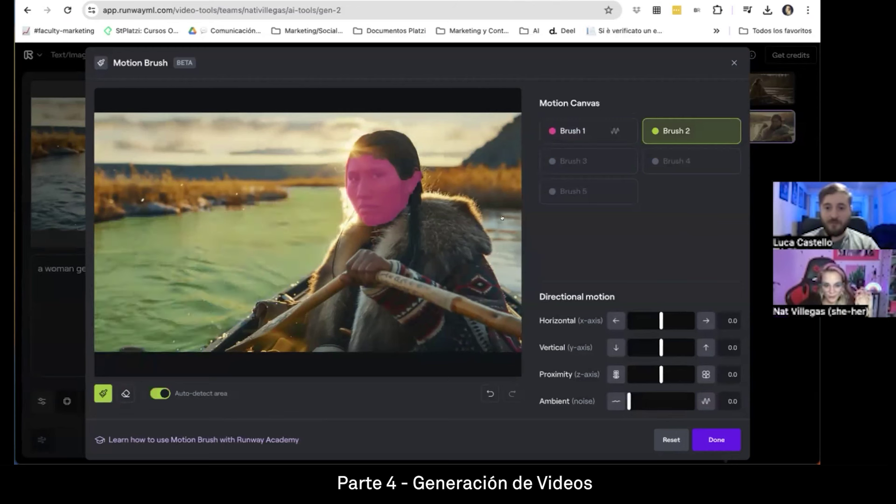
{"action": "left_click", "coordinate": [186, 280]}
{"action": "left_click_drag", "start_coordinate": [637, 397], "coordinate": [651, 400]}
{"action": "left_click_drag", "start_coordinate": [653, 344], "coordinate": [649, 347]}
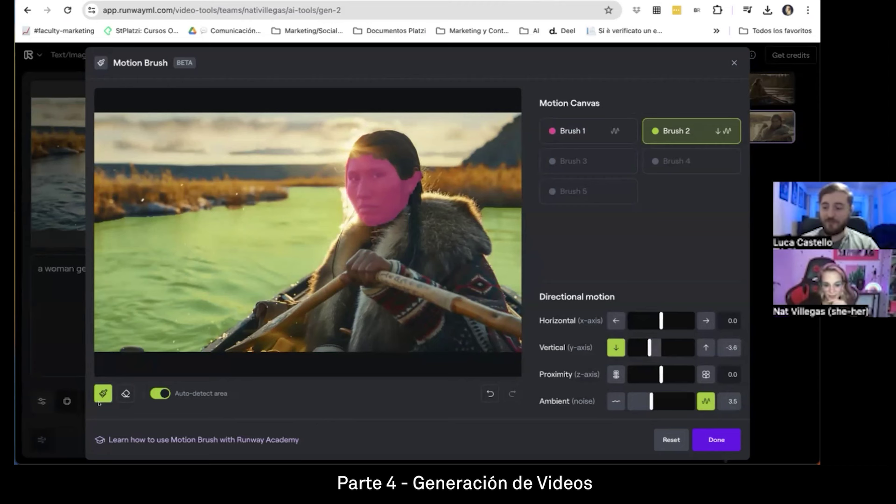
{"action": "left_click", "coordinate": [155, 392]}
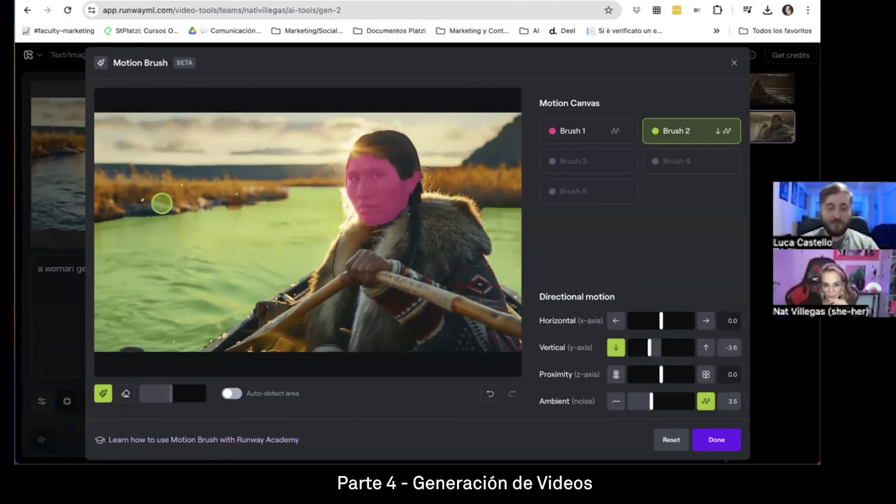
{"action": "mouse_move", "coordinate": [107, 198]}
{"action": "left_mouse_down"}
{"action": "mouse_move", "coordinate": [104, 187]}
{"action": "mouse_move", "coordinate": [104, 205]}
{"action": "left_mouse_up"}
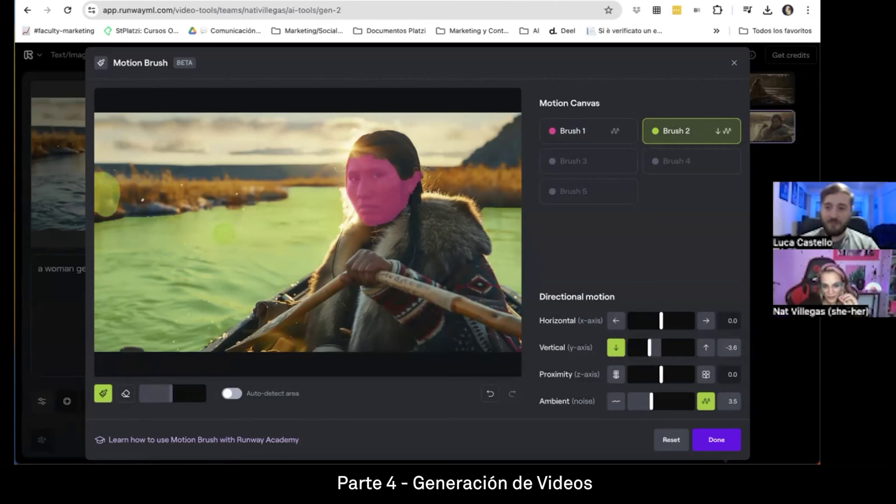
{"action": "left_click", "coordinate": [125, 394]}
{"action": "mouse_move", "coordinate": [102, 194]}
{"action": "left_mouse_down"}
{"action": "mouse_move", "coordinate": [104, 204]}
{"action": "mouse_move", "coordinate": [105, 179]}
{"action": "left_mouse_up"}
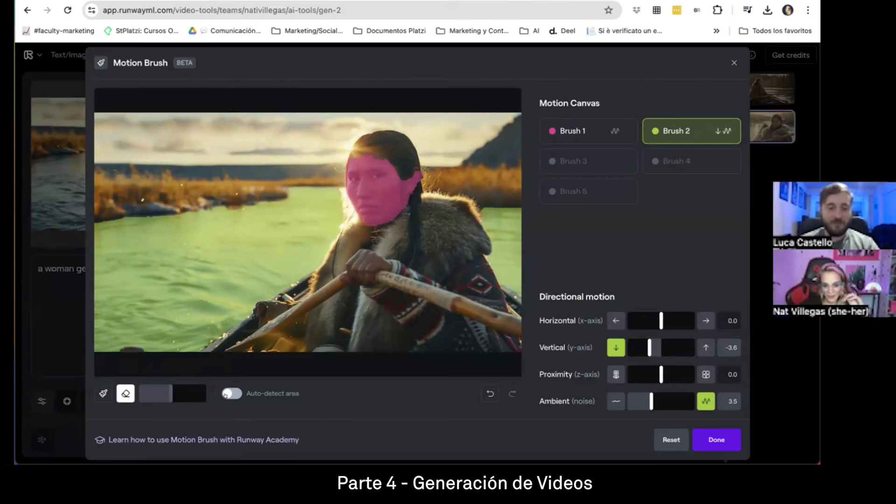
{"action": "left_click", "coordinate": [231, 393]}
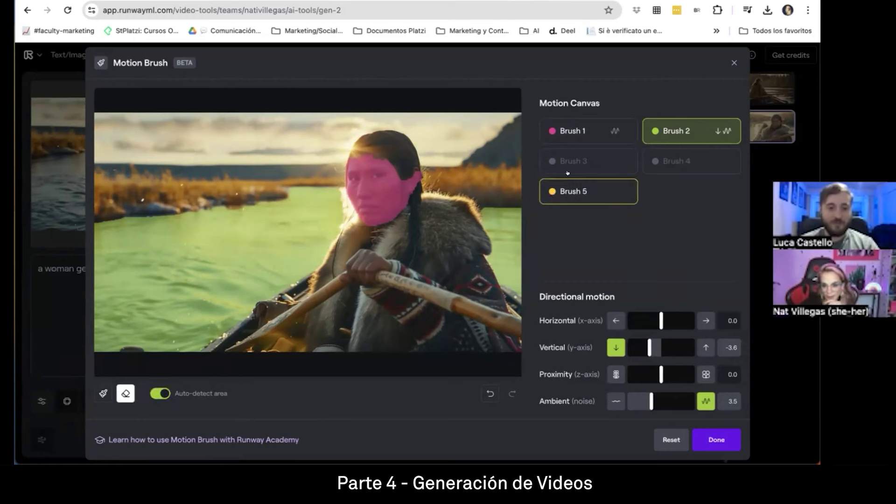
- Mark the reeds along the far shore with Brush 3, set its ambient noise to 2.5 and erase its spill onto the sky
{"action": "left_click", "coordinate": [581, 161]}
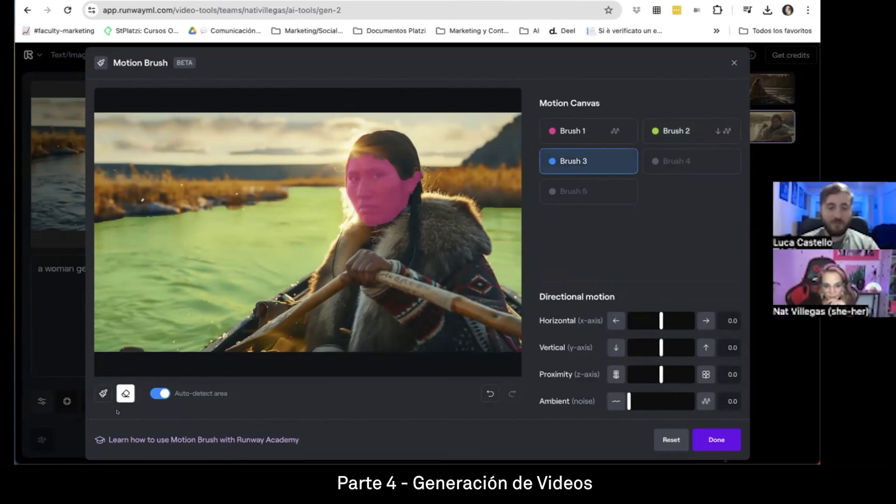
{"action": "left_click", "coordinate": [103, 393]}
{"action": "left_click", "coordinate": [305, 181]}
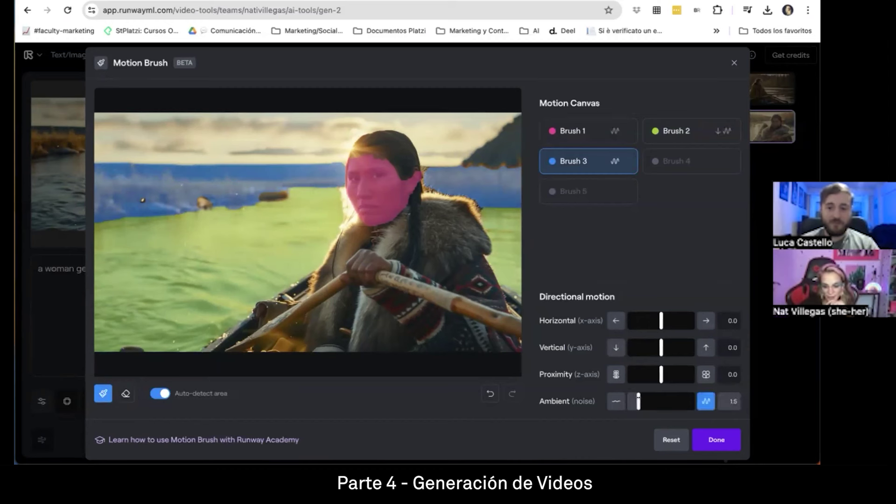
{"action": "left_click", "coordinate": [354, 125]}
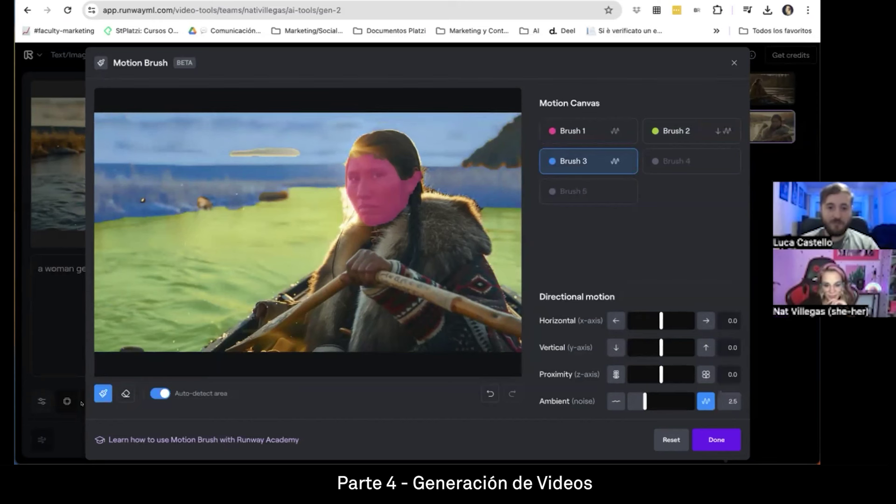
{"action": "left_click", "coordinate": [124, 393]}
{"action": "left_click", "coordinate": [190, 121]}
{"action": "left_click", "coordinate": [191, 111]}
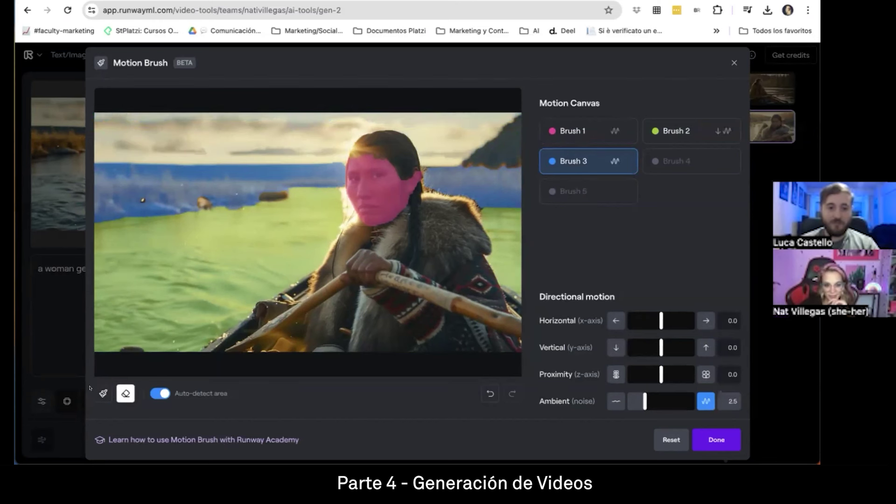
- Mark the sky and the distant band along the horizon with Brush 4 and set its ambient noise to 2.0
{"action": "left_click", "coordinate": [103, 393]}
{"action": "left_click", "coordinate": [671, 161]}
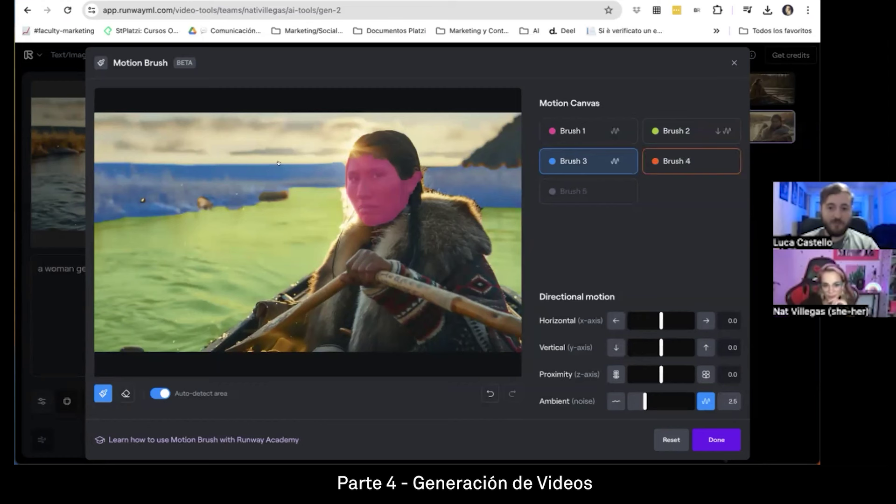
{"action": "left_click", "coordinate": [252, 145]}
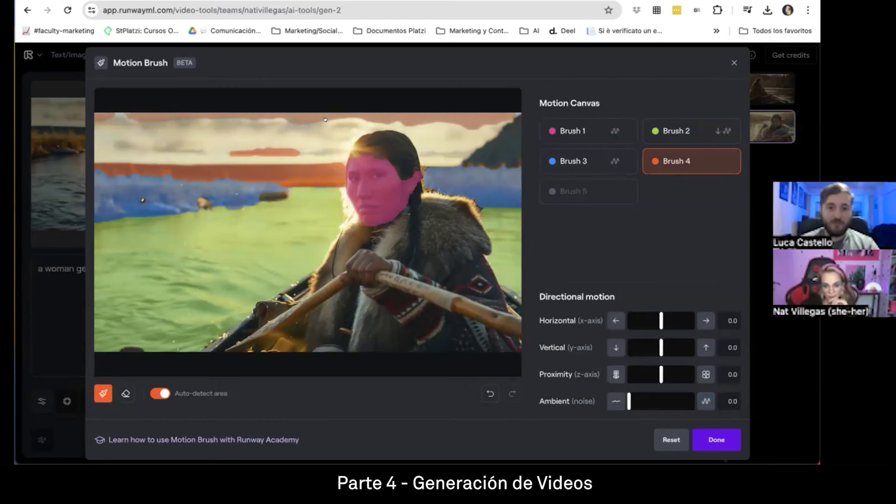
{"action": "left_click", "coordinate": [190, 144]}
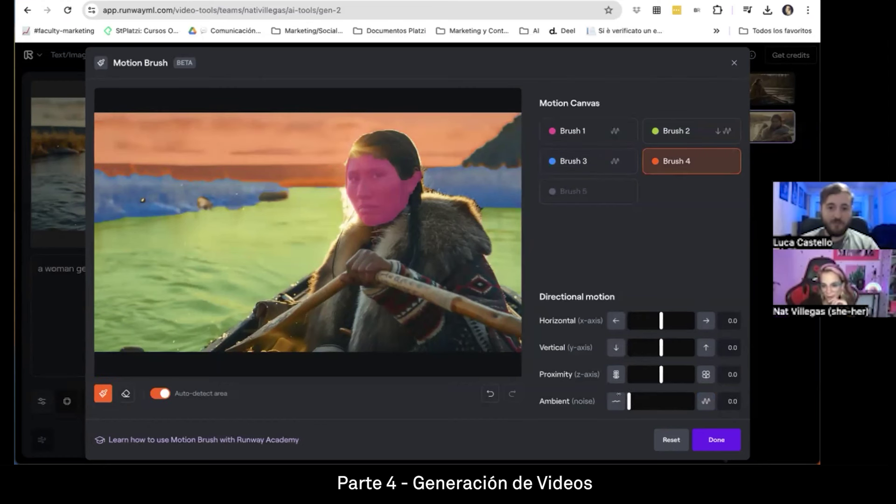
{"action": "left_click_drag", "start_coordinate": [628, 397], "coordinate": [641, 399]}
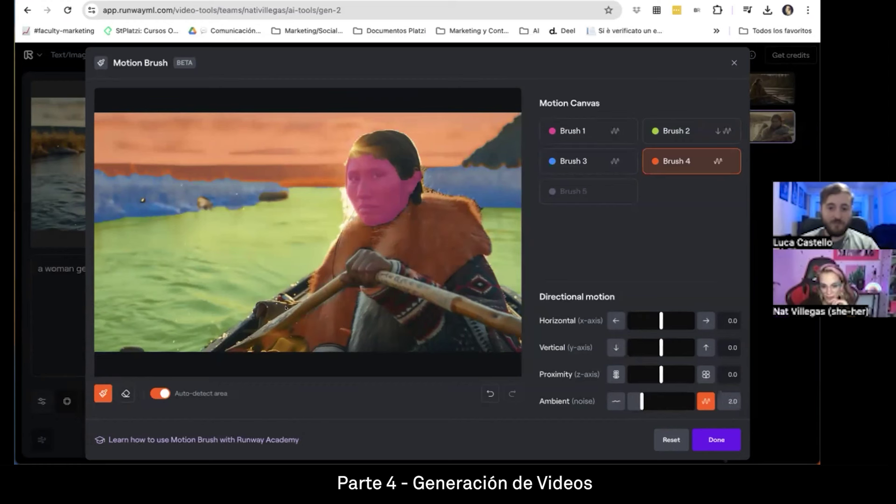
- Mark the woman's clothing, hands, paddle and boat with Brush 5, with ambient noise 1.5 and proximity -1.9
{"action": "left_click", "coordinate": [576, 184]}
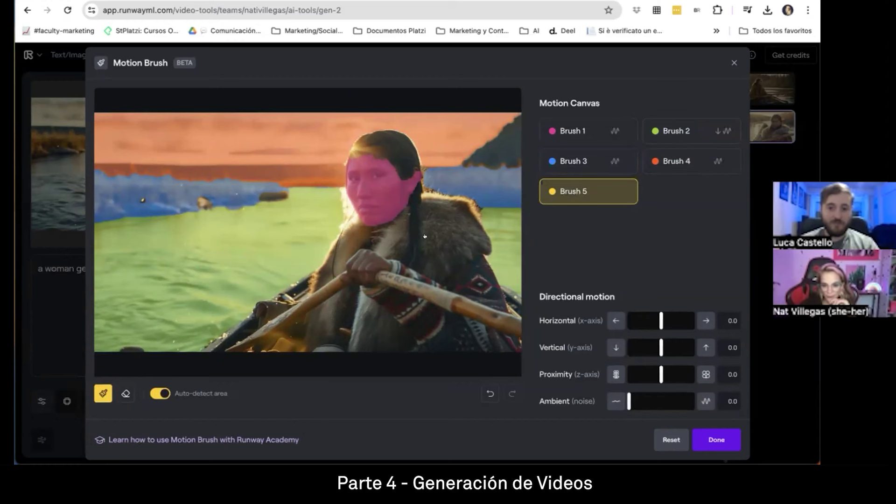
{"action": "left_click", "coordinate": [411, 233]}
{"action": "left_click", "coordinate": [369, 272]}
{"action": "left_click", "coordinate": [369, 272]}
{"action": "left_click", "coordinate": [359, 334]}
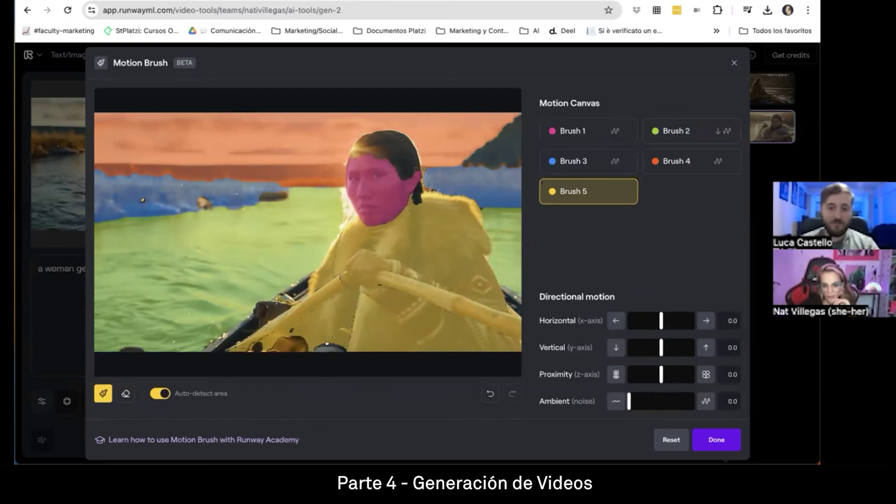
{"action": "left_click", "coordinate": [235, 327]}
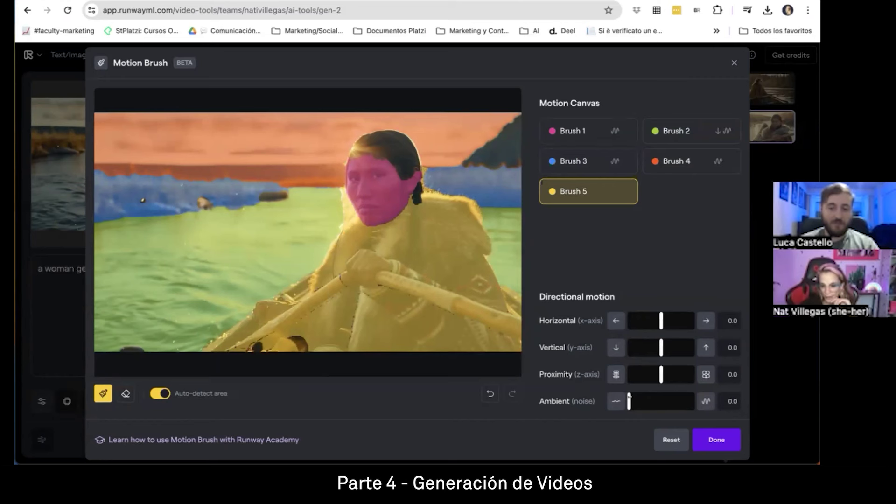
{"action": "left_click_drag", "start_coordinate": [628, 395], "coordinate": [638, 400]}
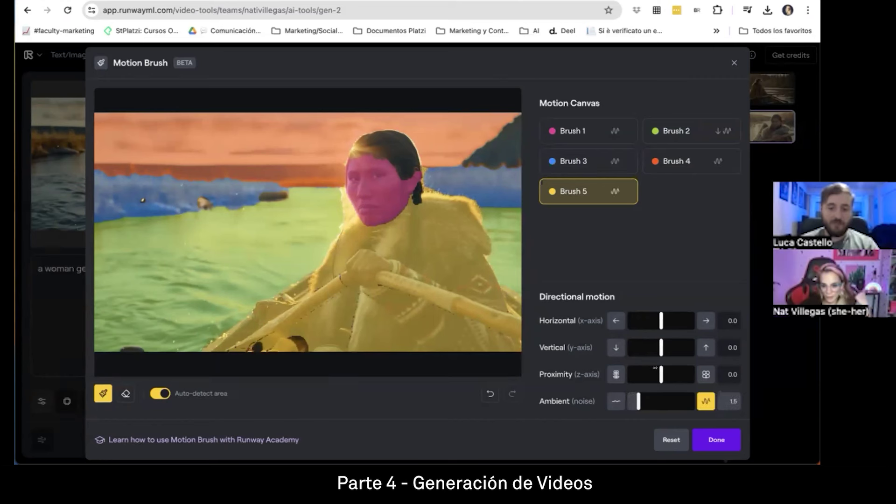
{"action": "left_click_drag", "start_coordinate": [655, 368], "coordinate": [649, 369]}
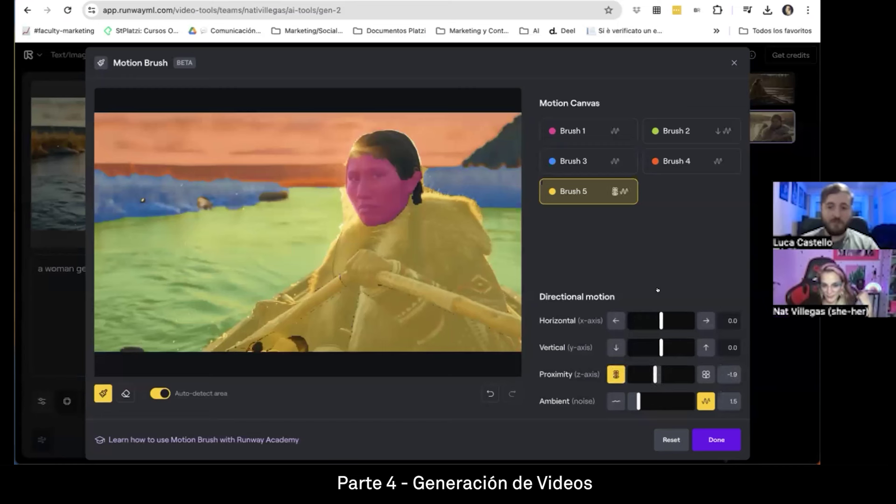
{"action": "left_click", "coordinate": [557, 131]}
{"action": "left_click", "coordinate": [674, 131]}
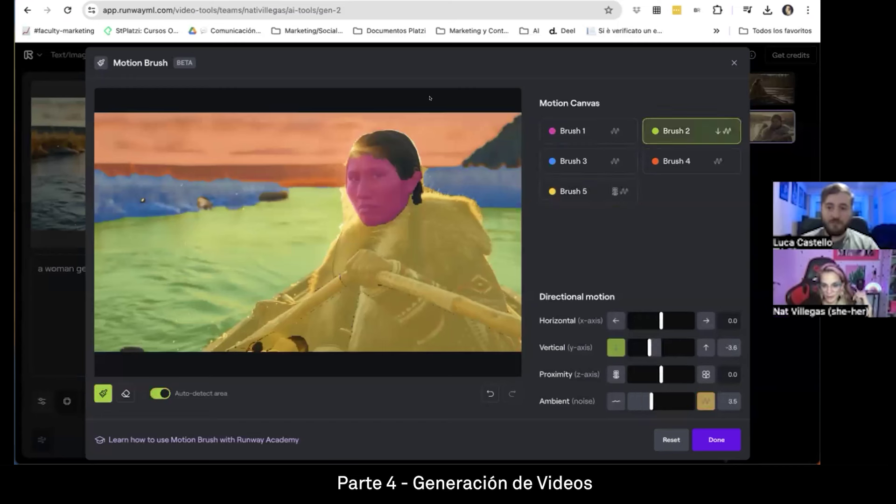
{"action": "left_click", "coordinate": [378, 137]}
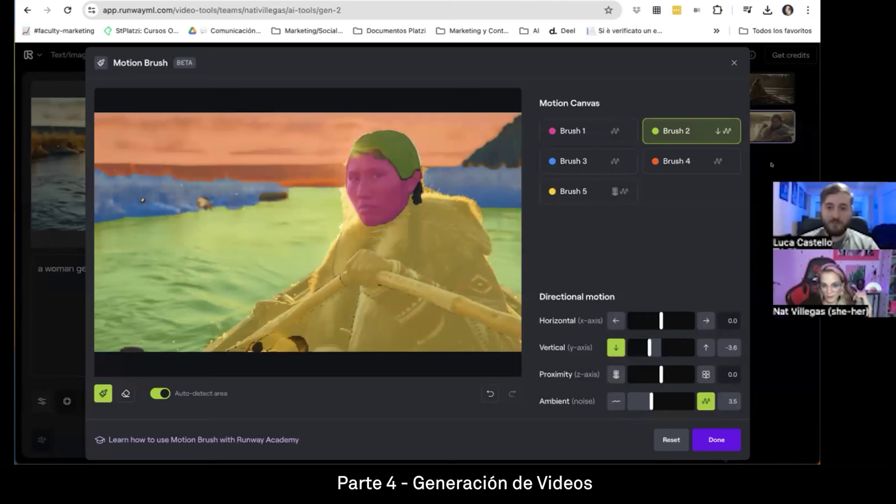
{"action": "key", "text": "ctrl+z"}
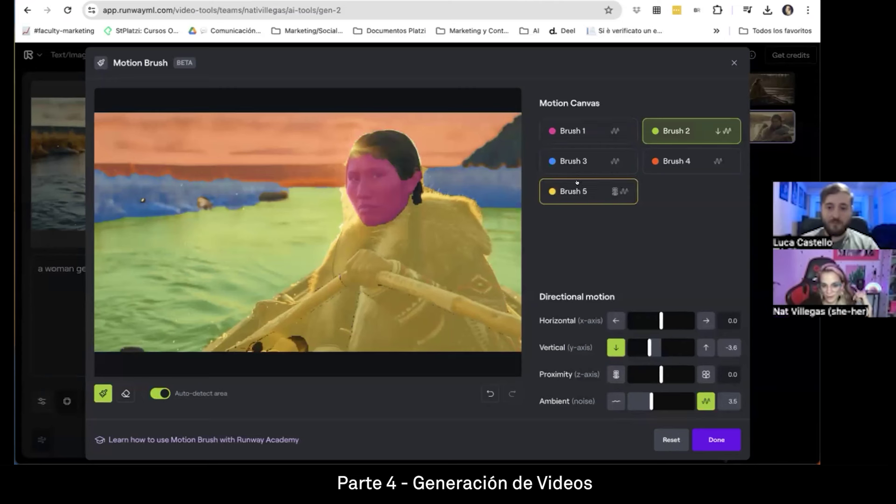
- Add the woman's hair to the Brush 5 area and generate the 4-second video with the brush motion applied
{"action": "left_click", "coordinate": [577, 189]}
{"action": "left_click", "coordinate": [412, 193]}
{"action": "left_click", "coordinate": [413, 193]}
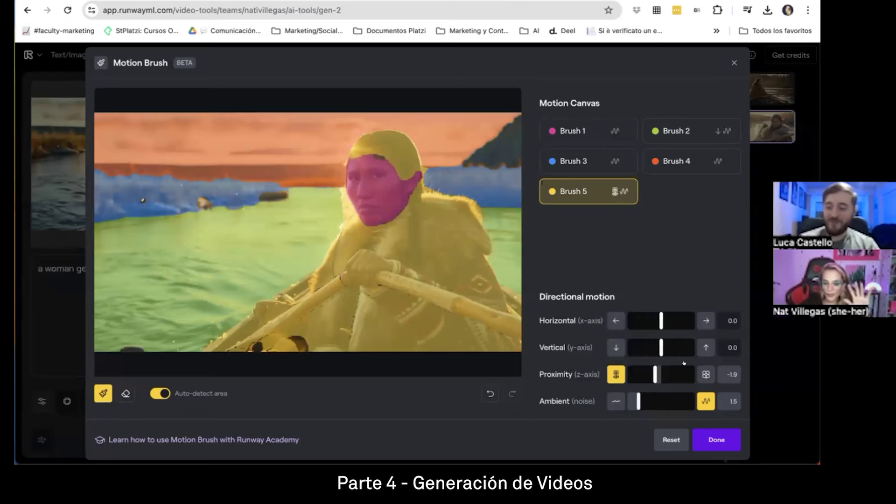
{"action": "left_click", "coordinate": [699, 435]}
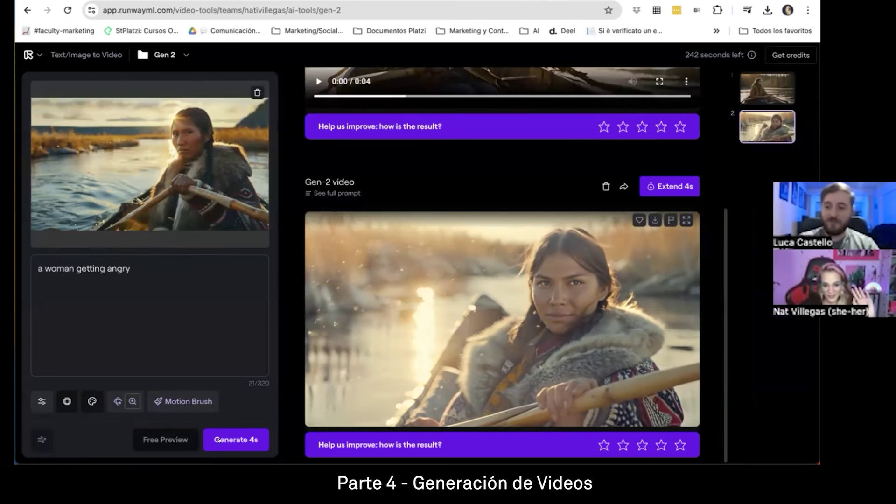
{"action": "left_click", "coordinate": [219, 440]}
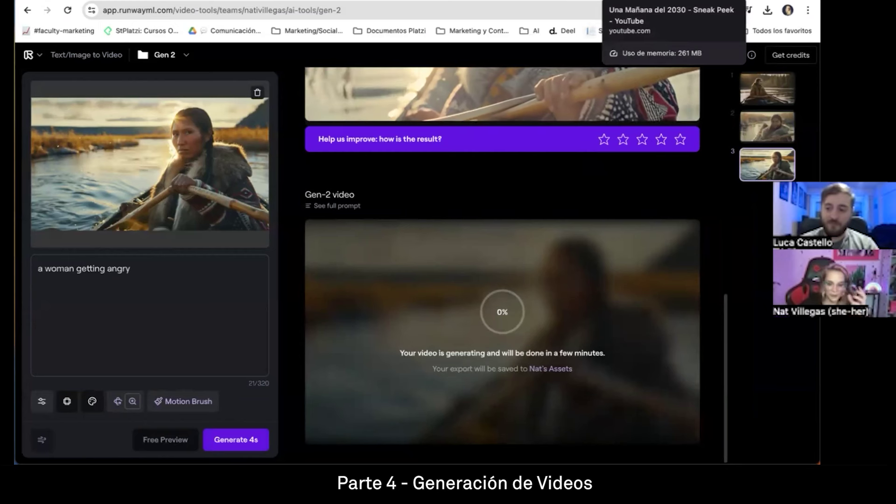
- Switch to the YouTube video "Una Mañana del 2030 - Sneak Peek" and play it muted
{"action": "left_click", "coordinate": [658, 1]}
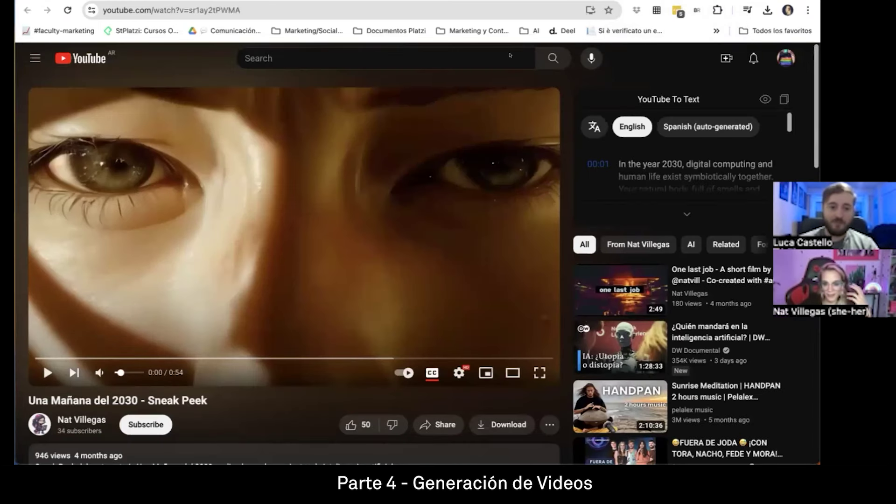
{"action": "left_click", "coordinate": [527, 1]}
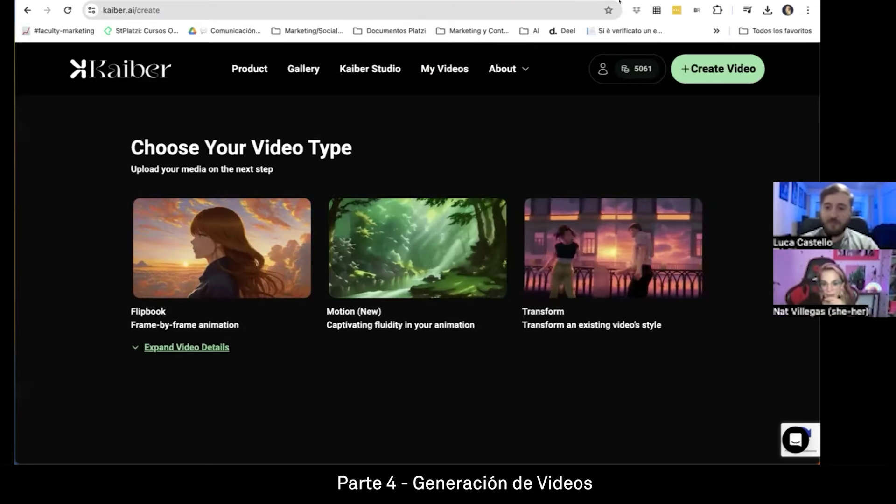
{"action": "left_click", "coordinate": [600, 2]}
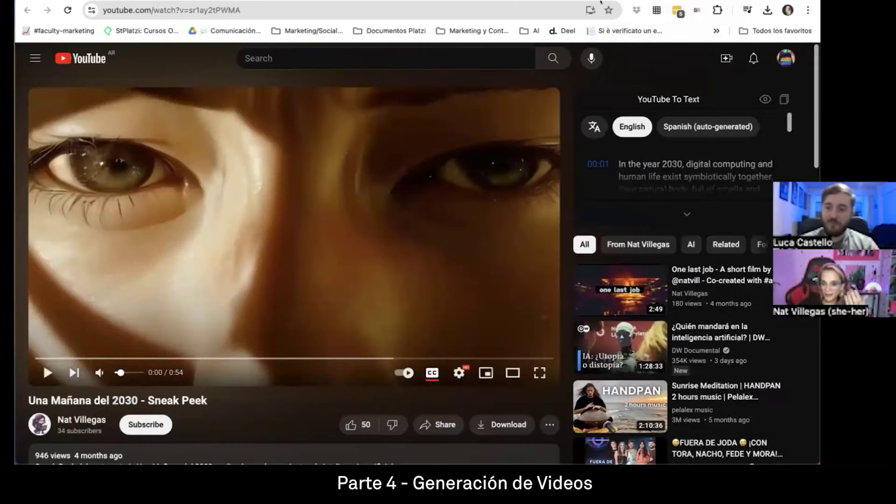
{"action": "left_click", "coordinate": [48, 372]}
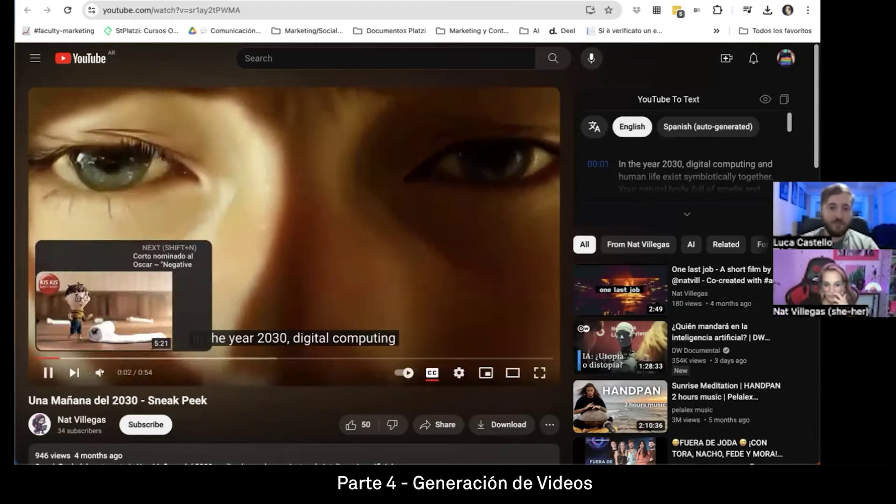
{"action": "left_click", "coordinate": [100, 372]}
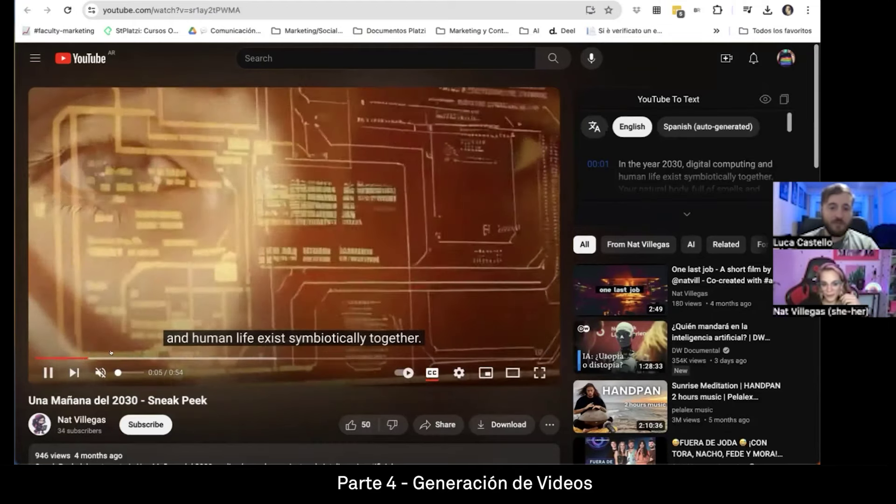
- Skim forward through "Una Mañana del 2030 - Sneak Peek" to examine its AI-generated scenes
{"action": "left_click_drag", "start_coordinate": [101, 359], "coordinate": [119, 357]}
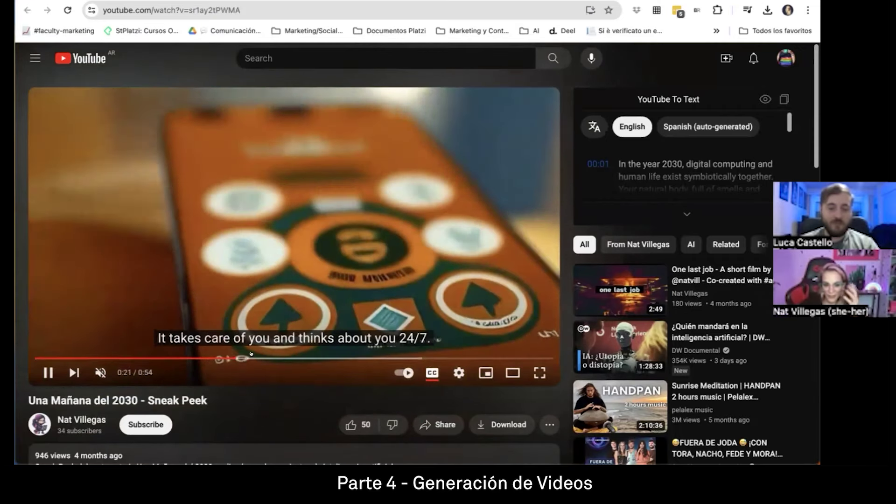
{"action": "left_click_drag", "start_coordinate": [251, 353], "coordinate": [269, 353]}
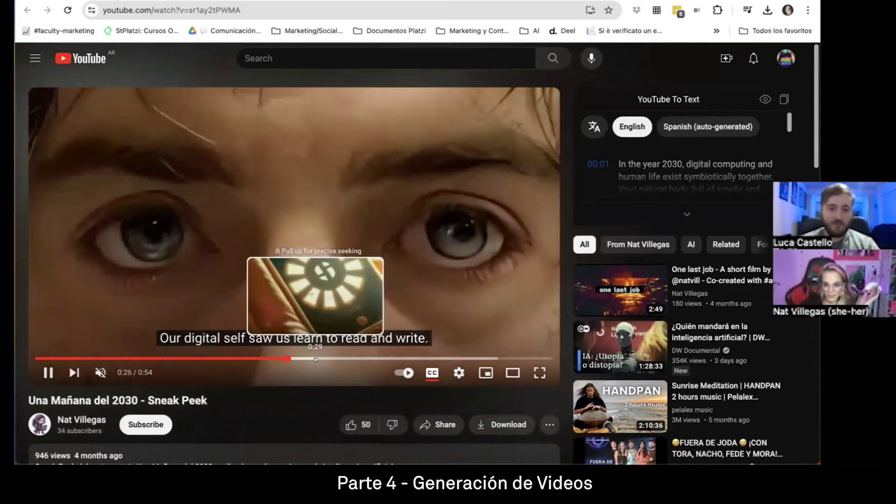
{"action": "left_click_drag", "start_coordinate": [367, 358], "coordinate": [315, 353]}
{"action": "left_click_drag", "start_coordinate": [367, 359], "coordinate": [441, 353]}
{"action": "left_click", "coordinate": [440, 355]}
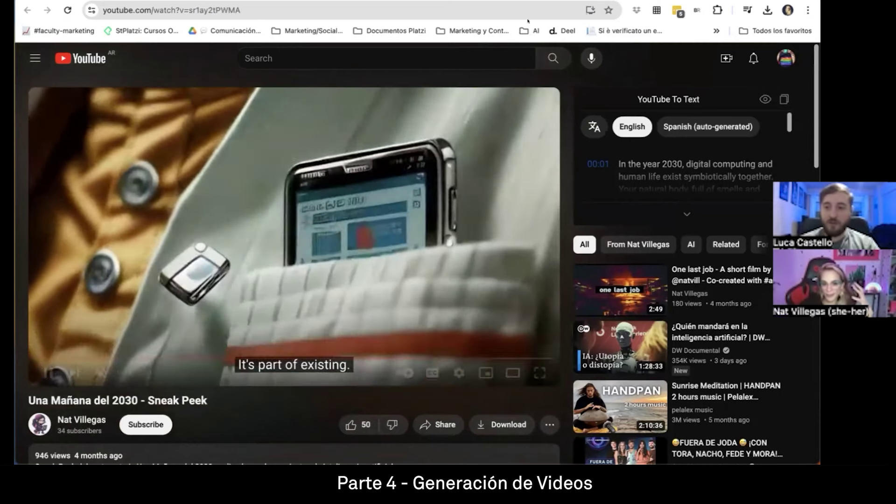
- Open the YouTube short film "One last job" in full screen and play it from the beginning
{"action": "left_click", "coordinate": [438, 263]}
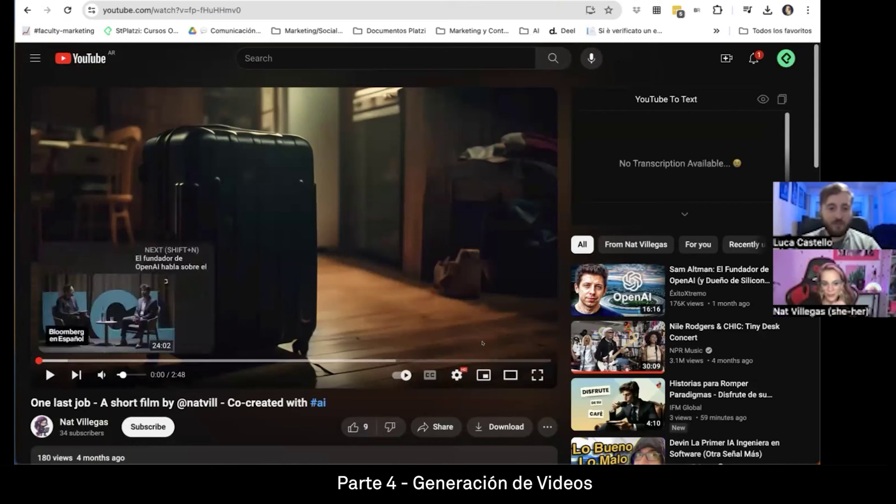
{"action": "left_click", "coordinate": [537, 374]}
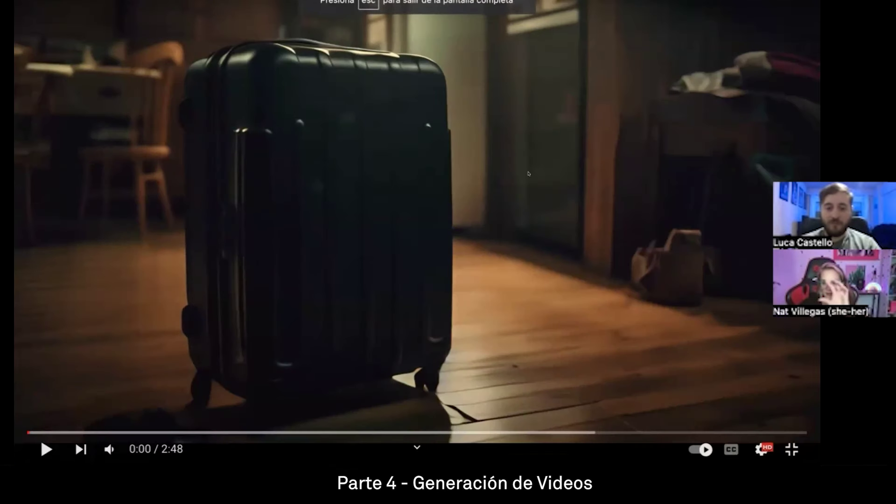
{"action": "left_click_drag", "start_coordinate": [69, 433], "coordinate": [29, 433]}
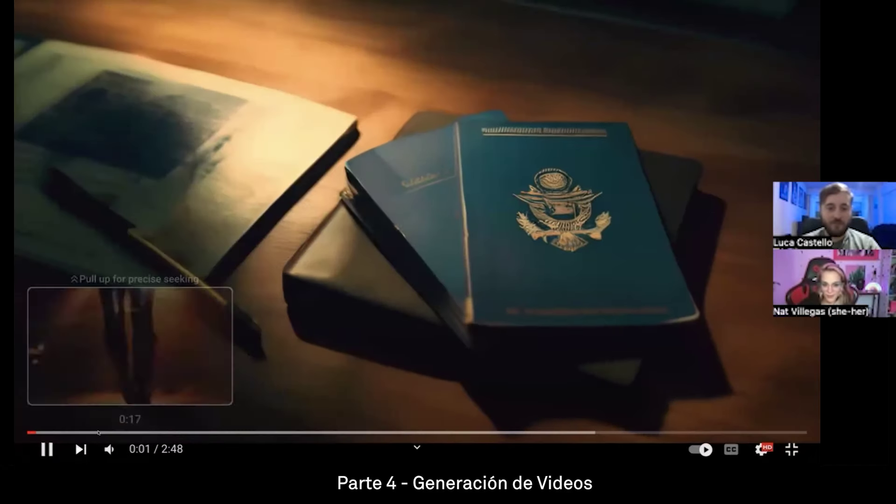
{"action": "left_click", "coordinate": [90, 449]}
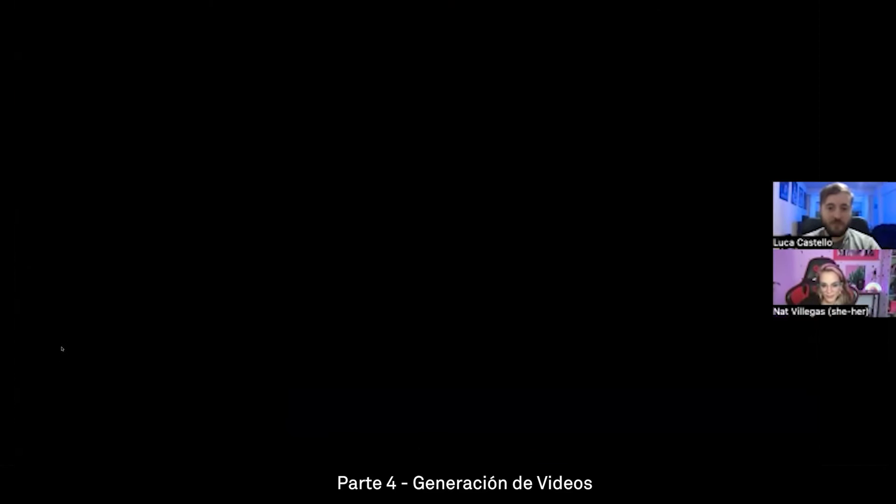
{"action": "key", "text": "space"}
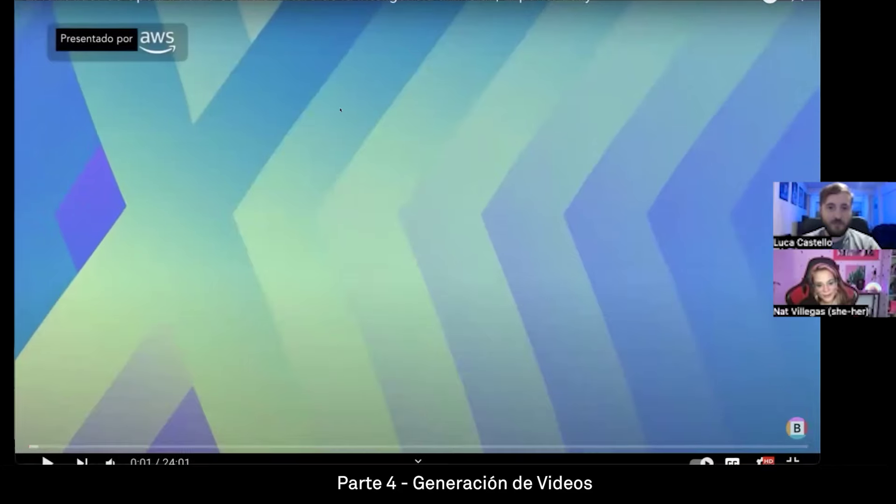
{"action": "key", "text": "Escape"}
{"action": "left_click", "coordinate": [27, 10]}
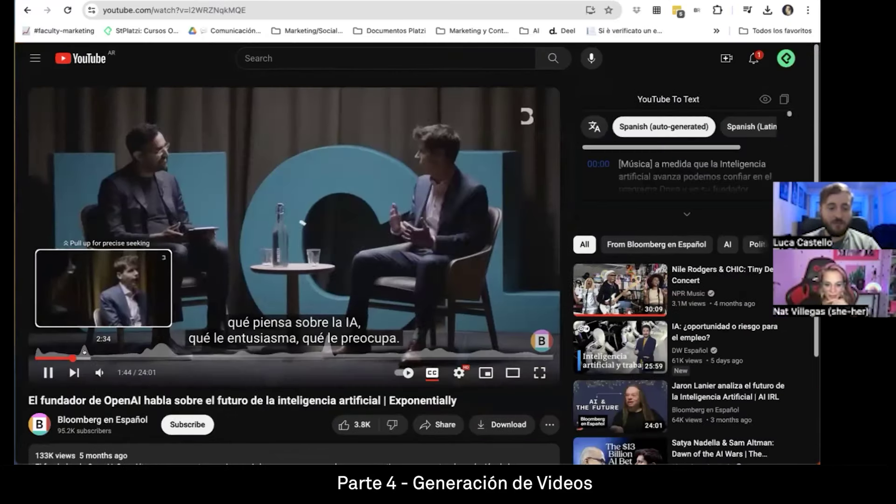
{"action": "left_click", "coordinate": [26, 10]}
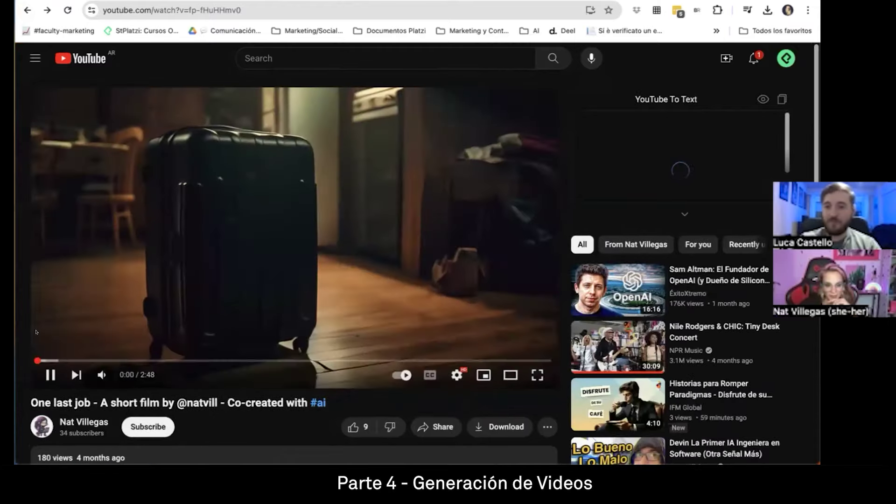
- Skip forward through "One last job" to about 1:10 to review its AI-generated shots
{"action": "left_click", "coordinate": [58, 360]}
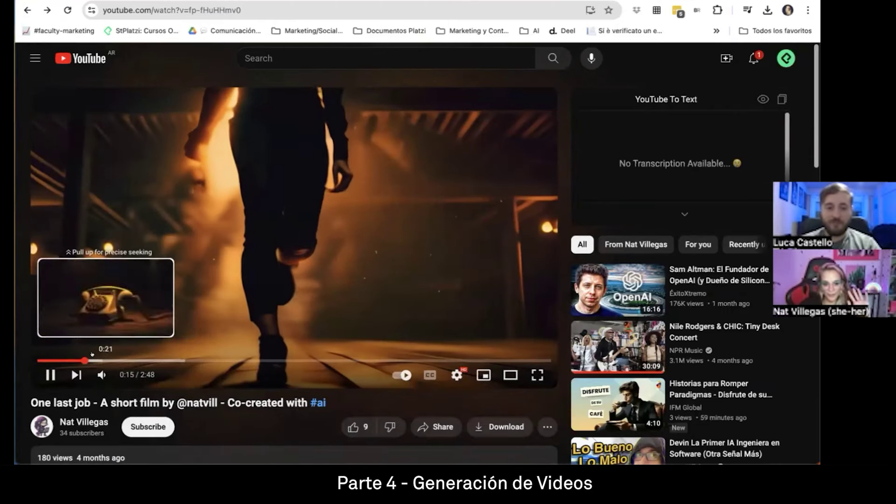
{"action": "left_click", "coordinate": [92, 360]}
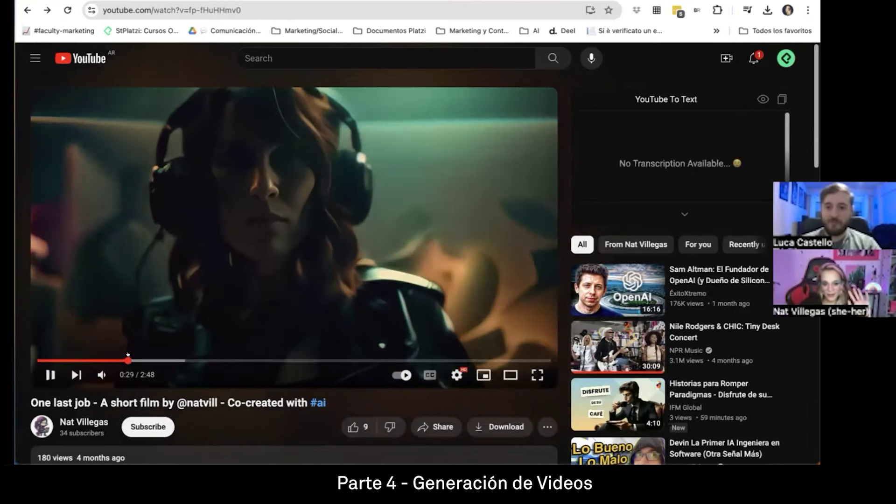
{"action": "left_click", "coordinate": [127, 359]}
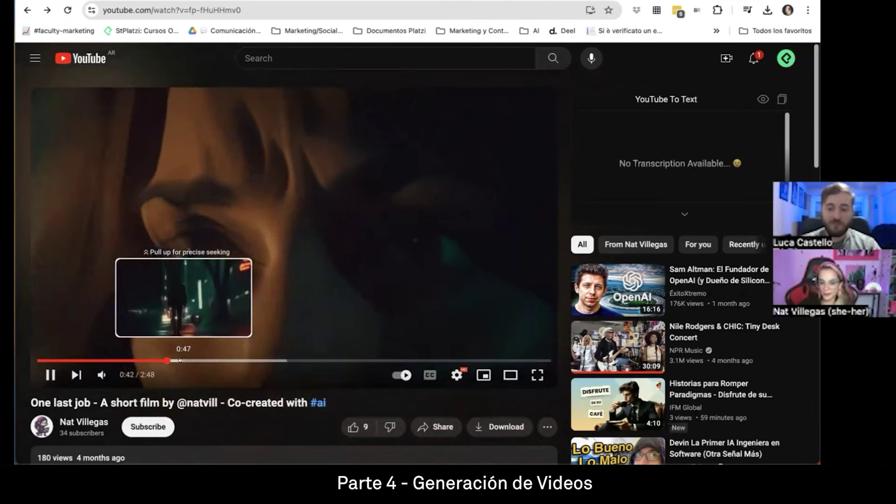
{"action": "left_click", "coordinate": [180, 360]}
{"action": "left_click", "coordinate": [212, 360]}
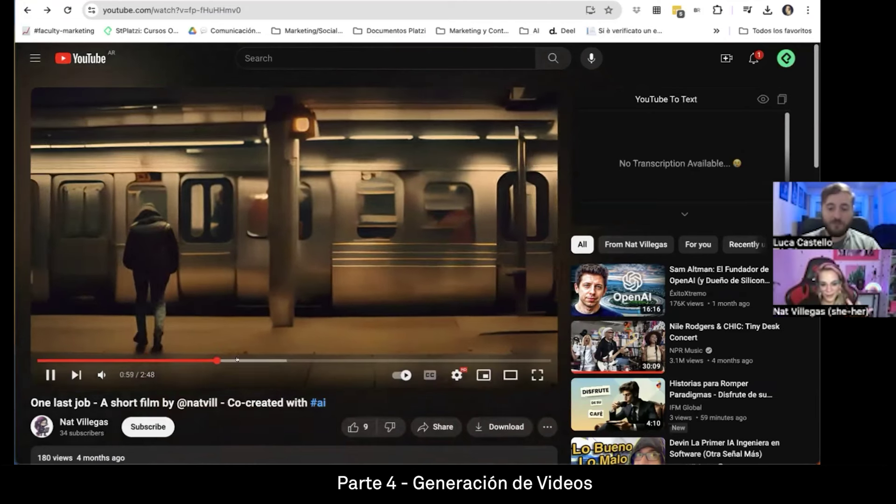
{"action": "left_click", "coordinate": [236, 360]}
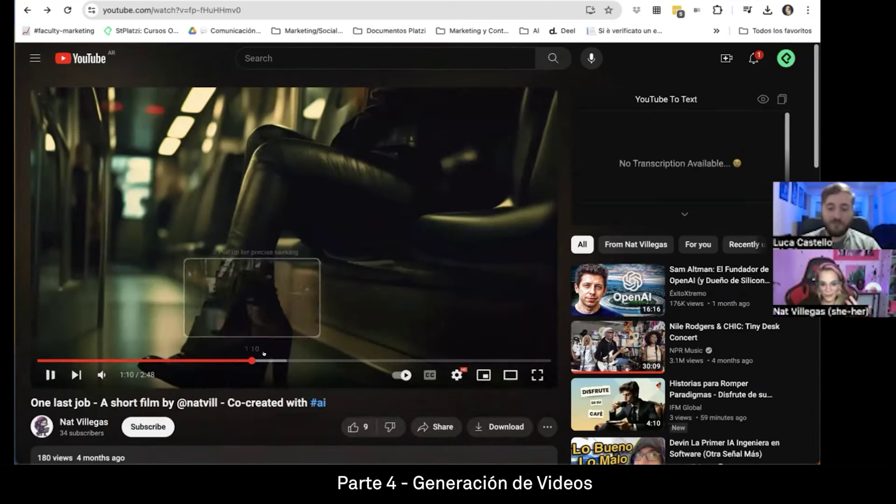
- Skip forward through the short film "One last job" and watch the burning gas station scene
{"action": "left_click", "coordinate": [292, 359]}
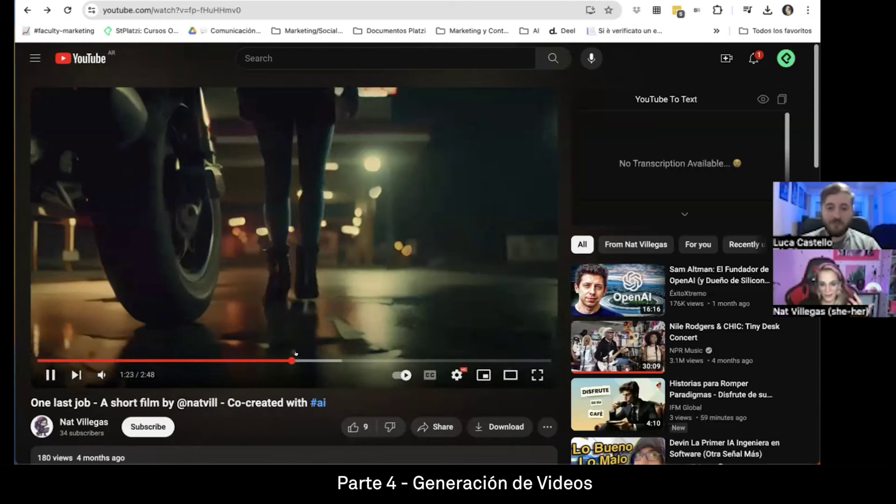
{"action": "left_click", "coordinate": [303, 360]}
{"action": "left_click", "coordinate": [322, 359]}
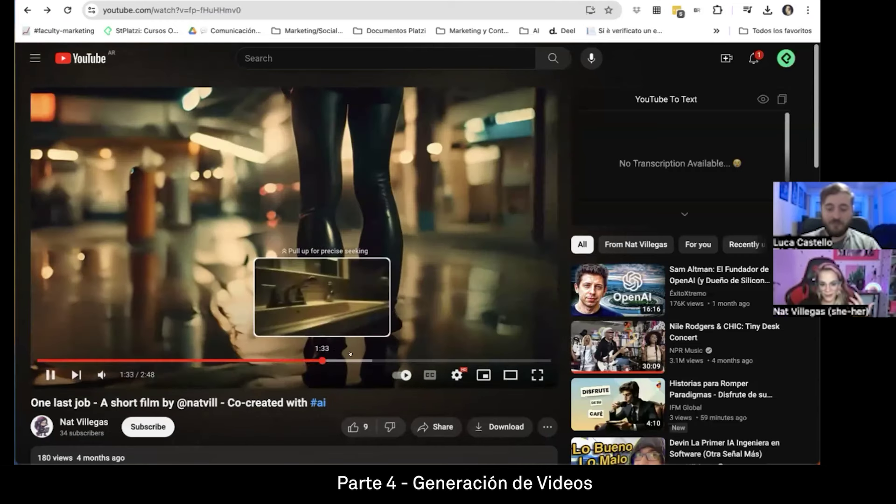
{"action": "left_click", "coordinate": [336, 359]}
{"action": "left_click", "coordinate": [356, 360]}
{"action": "left_click", "coordinate": [367, 359]}
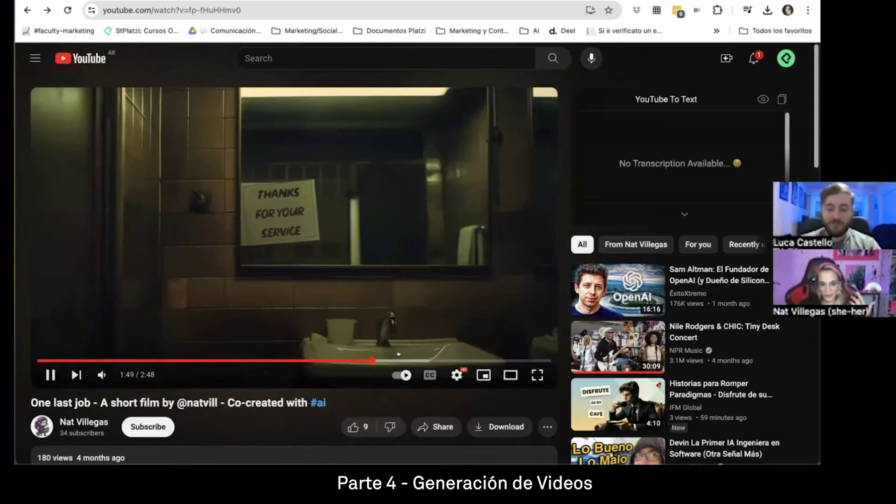
{"action": "left_click", "coordinate": [403, 359]}
{"action": "left_click", "coordinate": [443, 359]}
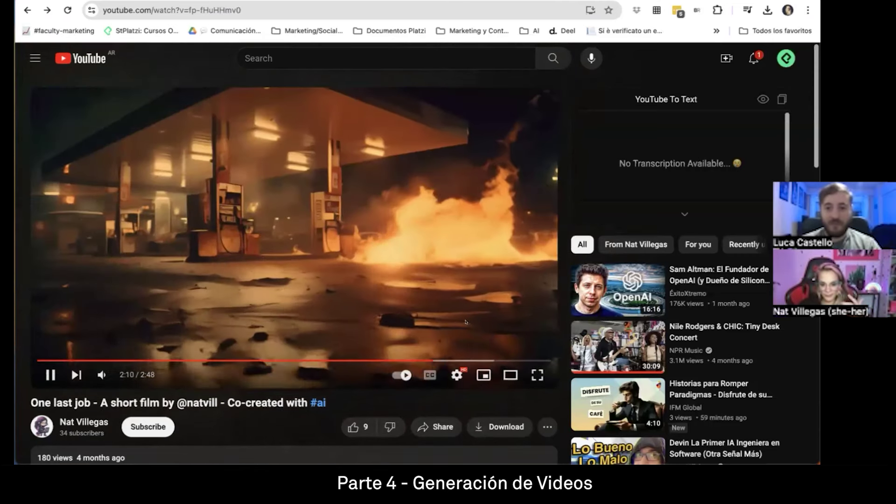
{"action": "left_click", "coordinate": [413, 296]}
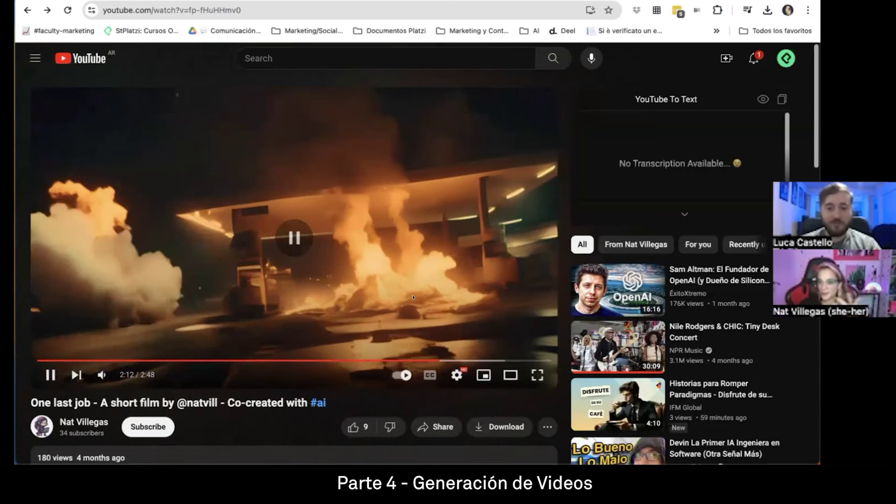
{"action": "left_click", "coordinate": [356, 299]}
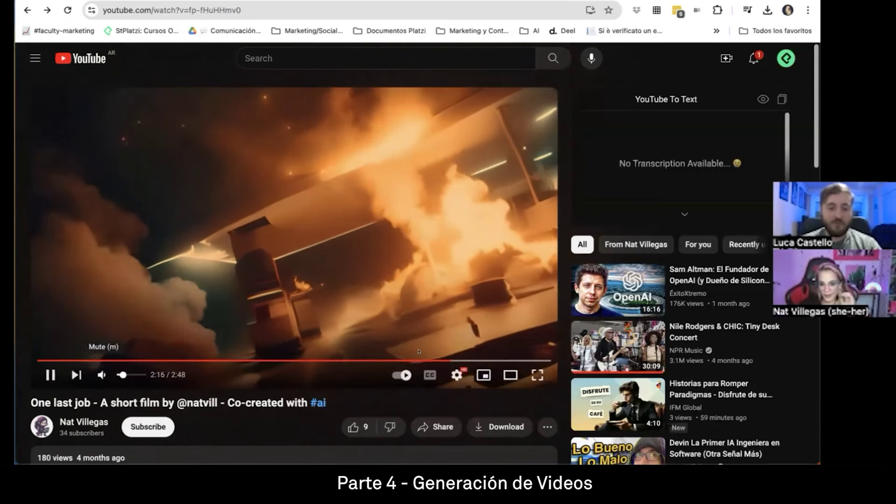
{"action": "left_click", "coordinate": [105, 376]}
{"action": "left_click_drag", "start_coordinate": [290, 359], "coordinate": [250, 288]}
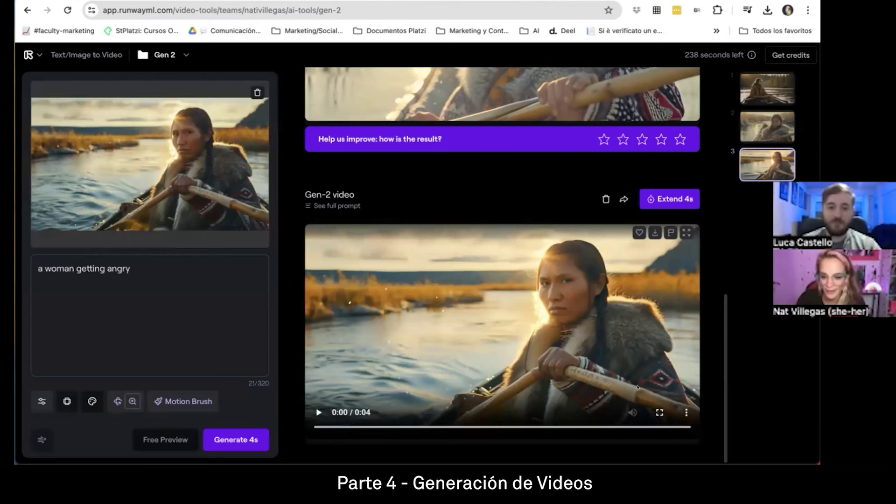
- Switch to Runway Gen-2 and play the third generated video, the woman rowing at sunset, in full screen
{"action": "left_click", "coordinate": [658, 412]}
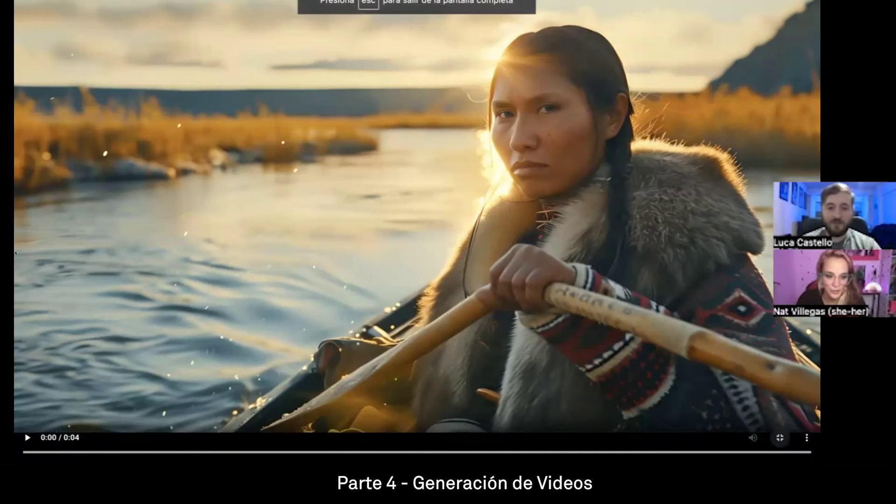
{"action": "key", "text": "space"}
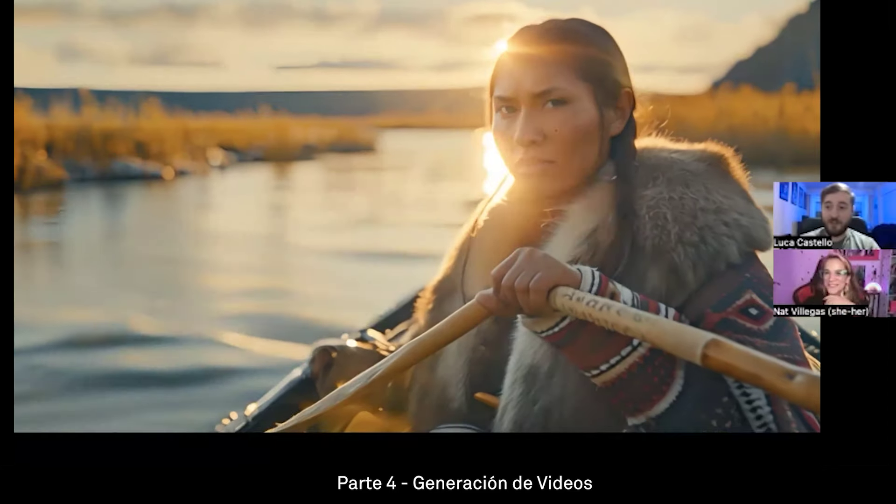
{"action": "mouse_move", "coordinate": [207, 297]}
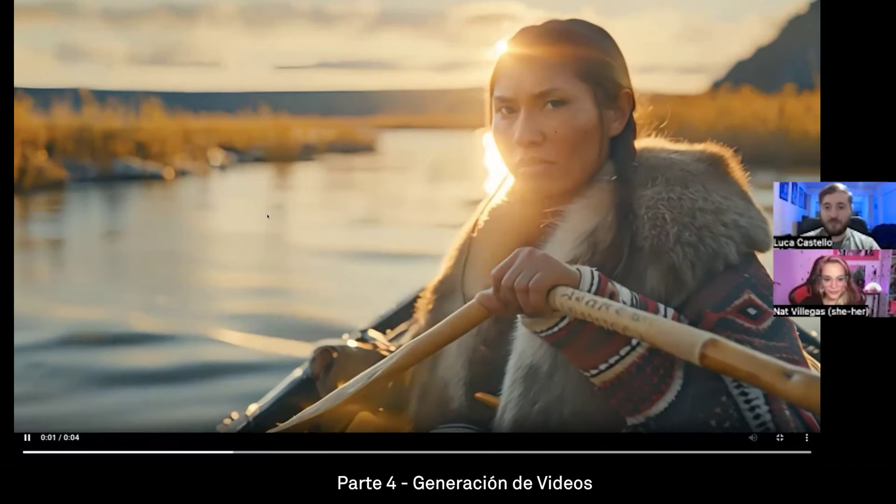
{"action": "double_click", "coordinate": [428, 285]}
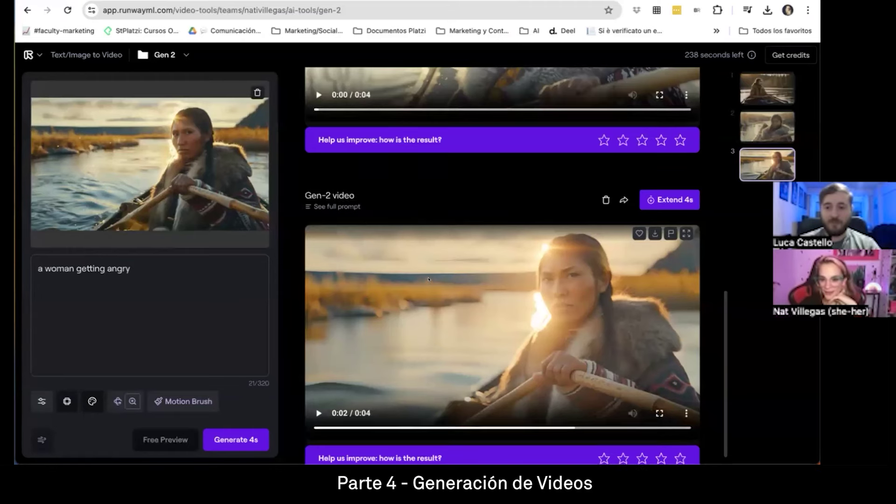
- Replay the third generated video in full screen and return to the results list
{"action": "scroll", "coordinate": [428, 280], "scroll_direction": "up", "scroll_amount": 6}
{"action": "scroll", "coordinate": [522, 287], "scroll_direction": "down", "scroll_amount": 5}
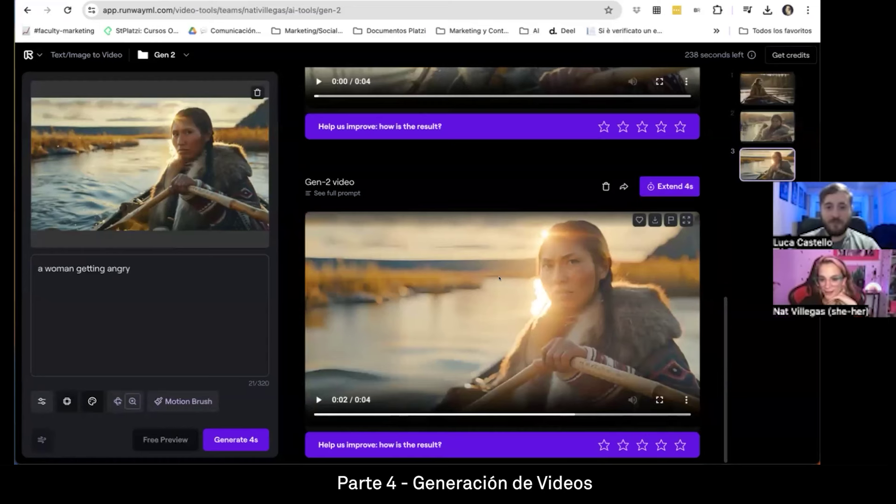
{"action": "left_click", "coordinate": [766, 88]}
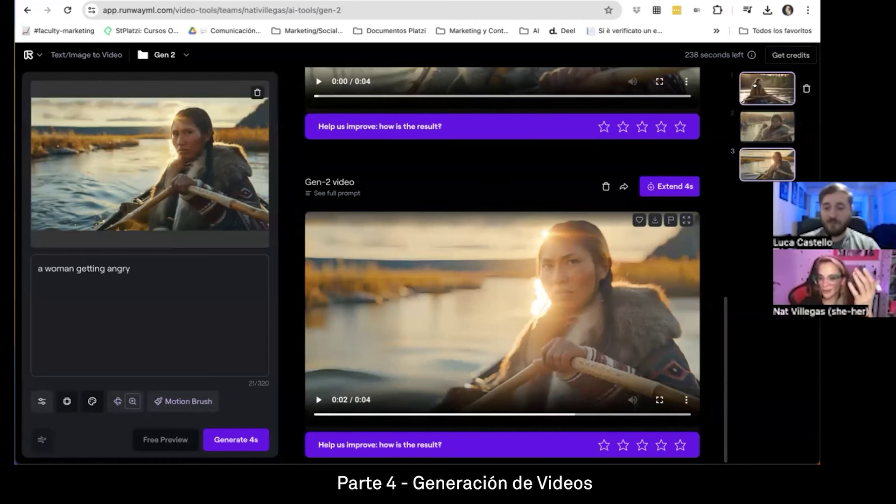
{"action": "scroll", "coordinate": [512, 205], "scroll_direction": "down", "scroll_amount": 10}
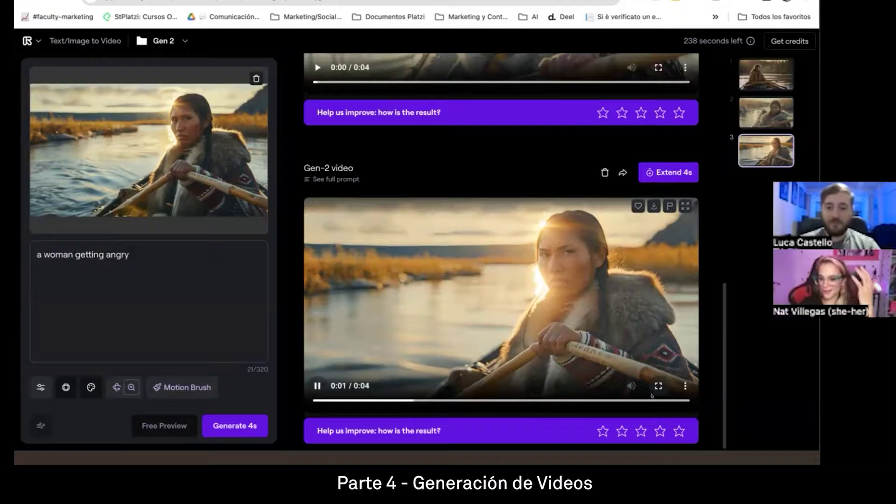
{"action": "left_click", "coordinate": [659, 400]}
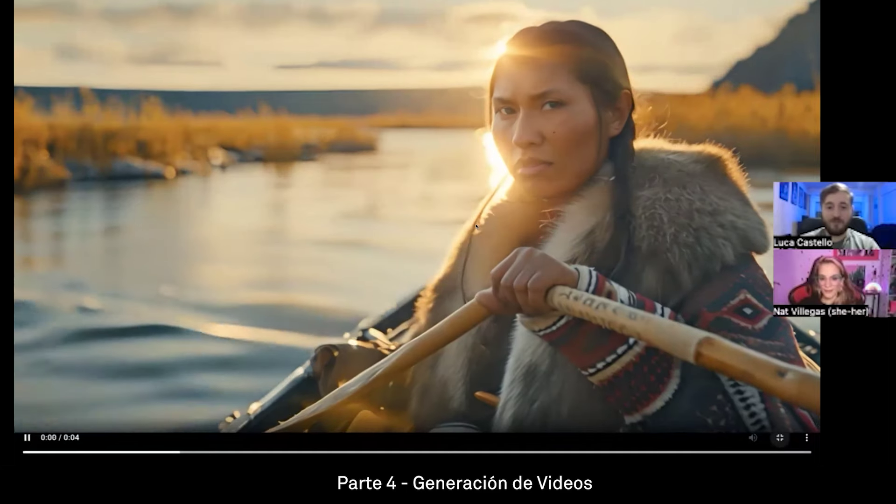
{"action": "key", "text": "Escape"}
- Play the second generated video, the woman in the fur-collared coat, in full screen and go back to the results
{"action": "scroll", "coordinate": [467, 199], "scroll_direction": "up", "scroll_amount": 3}
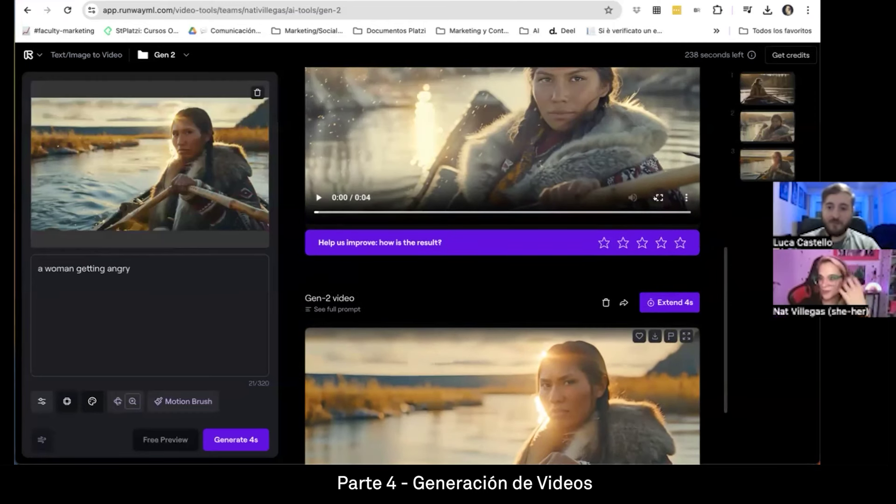
{"action": "double_click", "coordinate": [559, 138]}
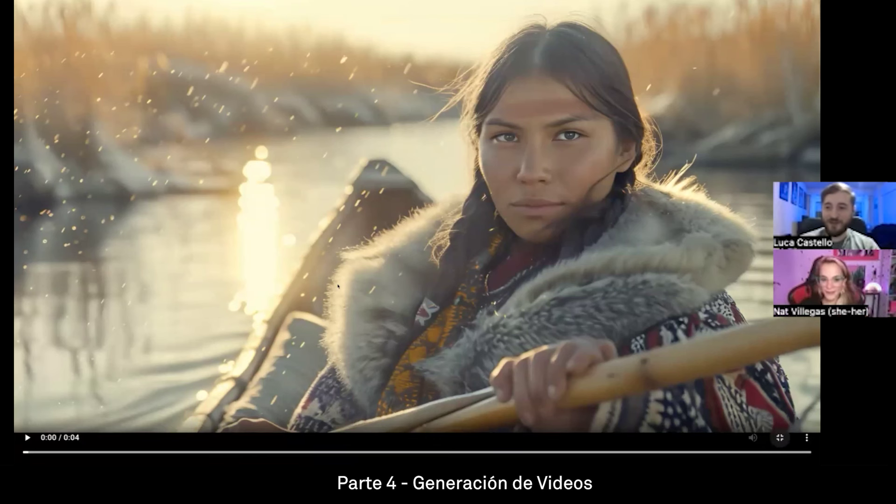
{"action": "key", "text": "Escape"}
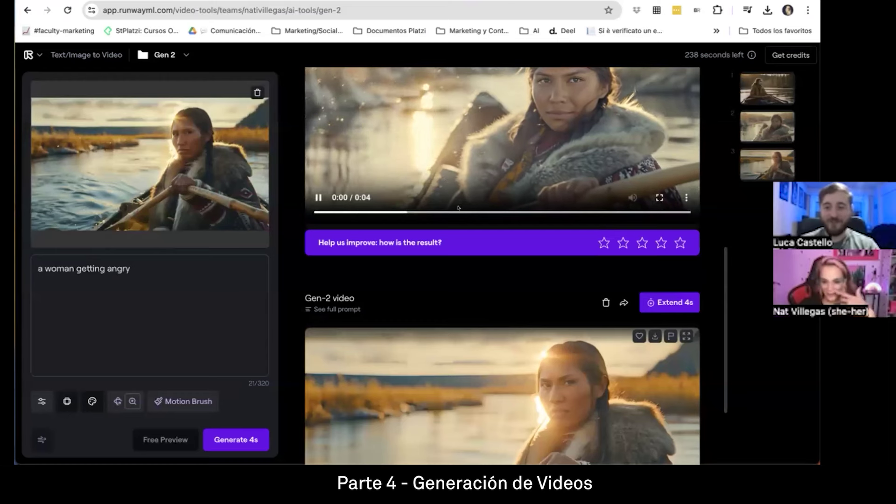
- View the third generated video in full screen again to compare its expression with the second, and exit full screen
{"action": "scroll", "coordinate": [557, 290], "scroll_direction": "down", "scroll_amount": 2}
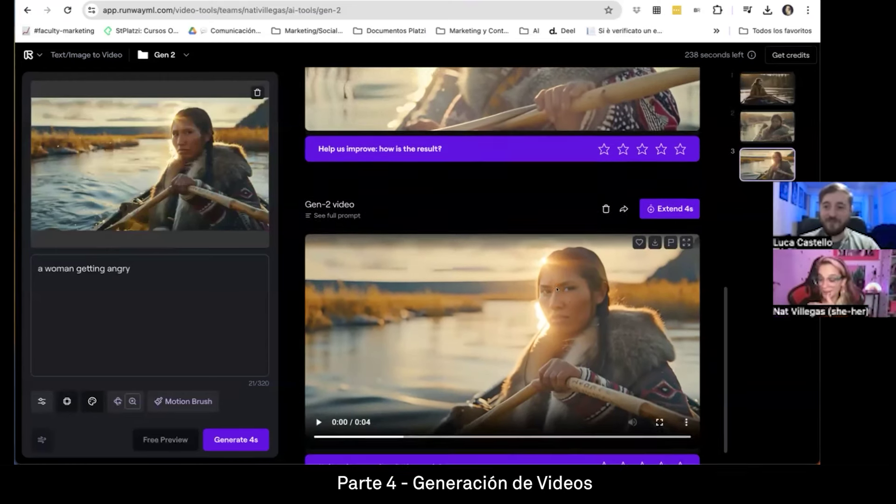
{"action": "scroll", "coordinate": [556, 289], "scroll_direction": "down", "scroll_amount": 1}
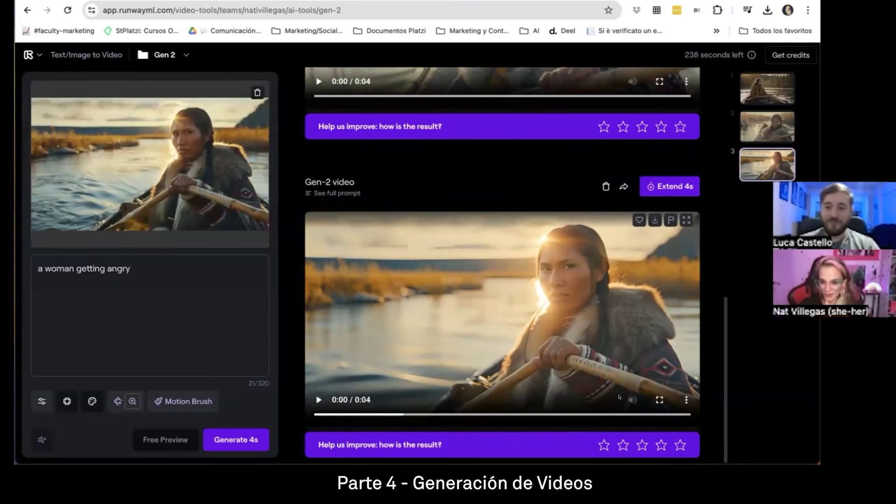
{"action": "left_click", "coordinate": [658, 399]}
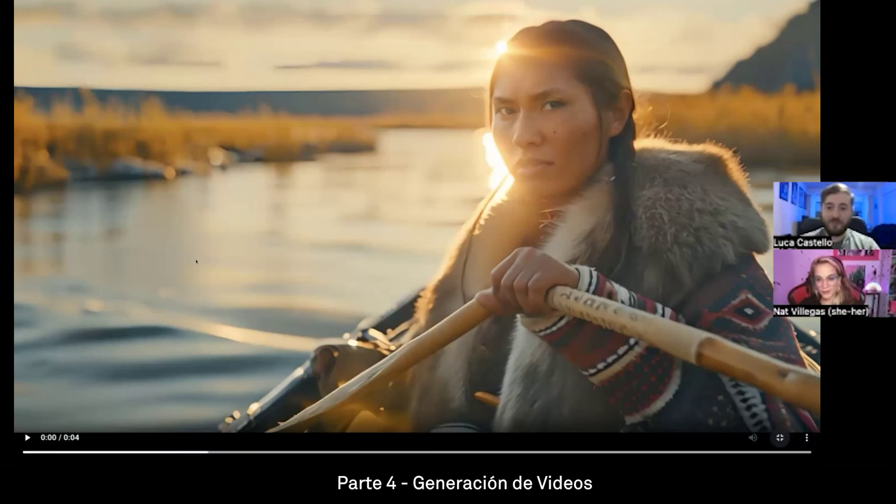
{"action": "key", "text": "Escape"}
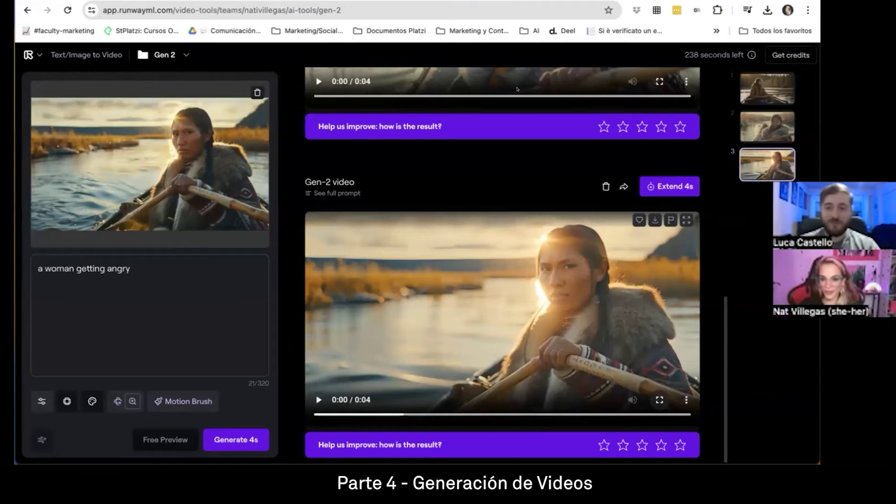
- Rate the second generated video one star and dismiss the feedback form without sending any reasons
{"action": "scroll", "coordinate": [517, 89], "scroll_direction": "up", "scroll_amount": 5}
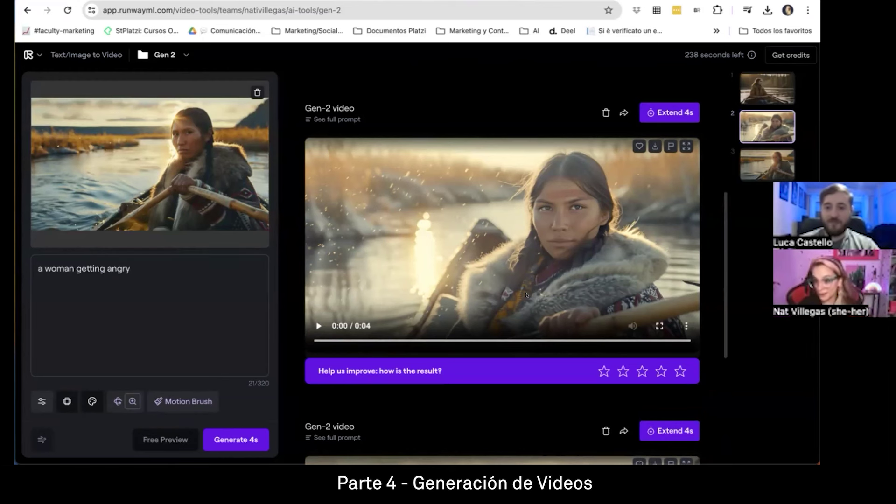
{"action": "scroll", "coordinate": [534, 296], "scroll_direction": "down", "scroll_amount": 3}
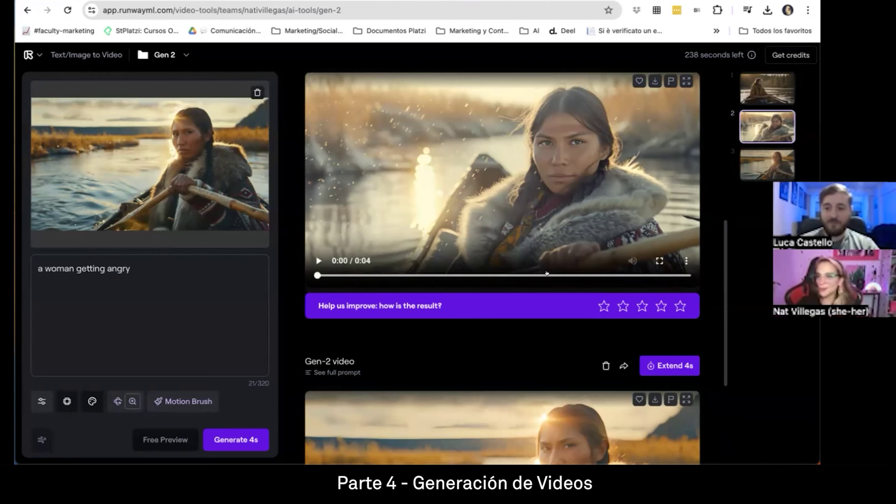
{"action": "left_click", "coordinate": [597, 306]}
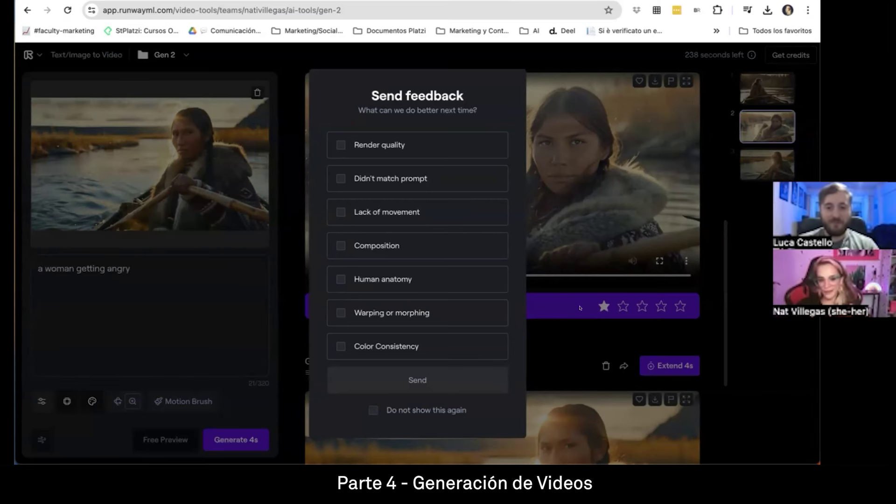
{"action": "left_click", "coordinate": [589, 334]}
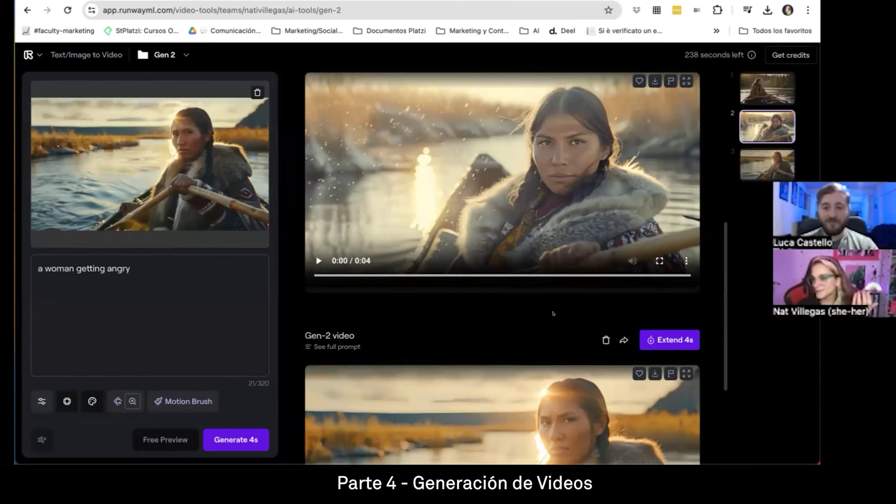
- Search Google for "runway pricing" in a new tab and open Runway's own pricing page
{"action": "scroll", "coordinate": [552, 313], "scroll_direction": "down", "scroll_amount": 2}
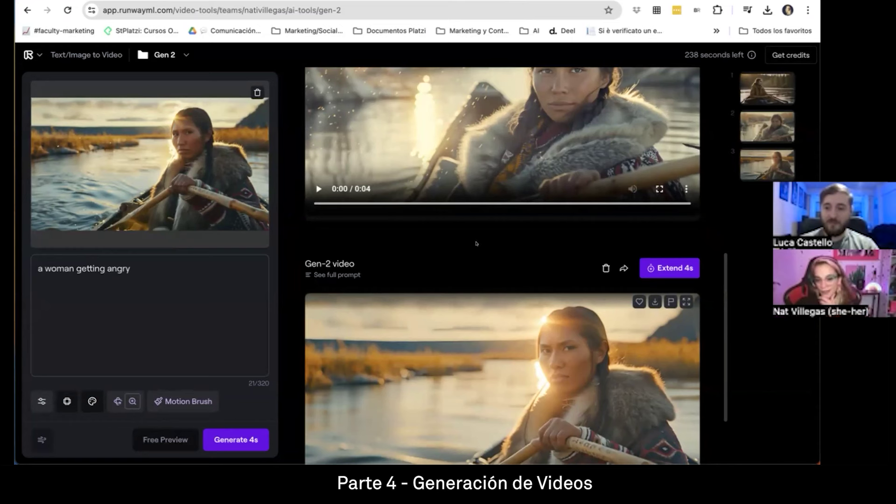
{"action": "scroll", "coordinate": [476, 244], "scroll_direction": "down", "scroll_amount": 2}
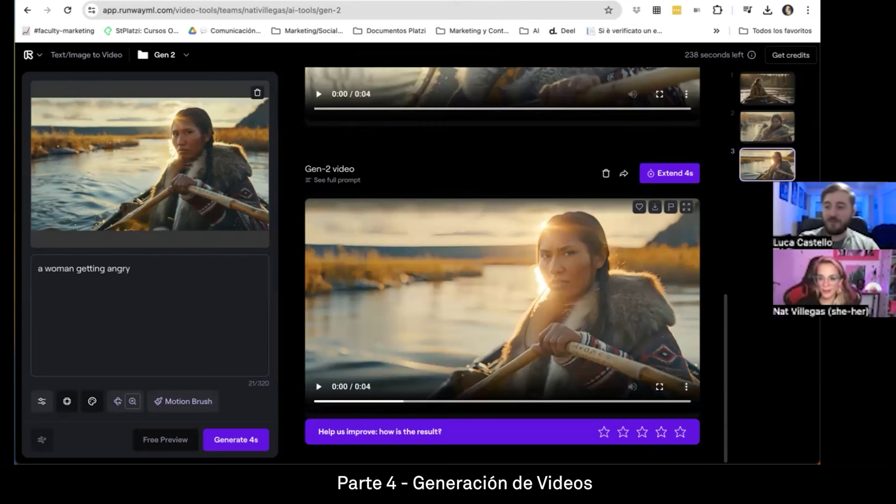
{"action": "key", "text": "ctrl+t"}
{"action": "left_click", "coordinate": [366, 9]}
{"action": "type", "text": "runway pri"}
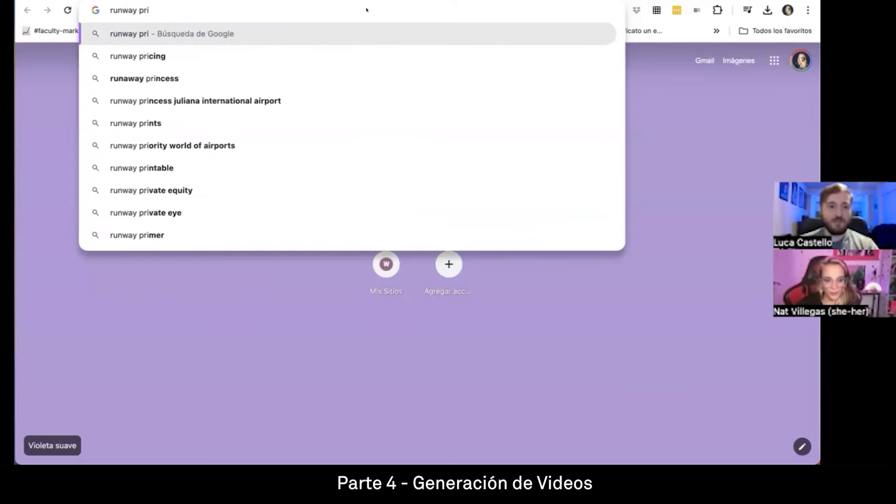
{"action": "key", "text": "Down"}
{"action": "key", "text": "Return"}
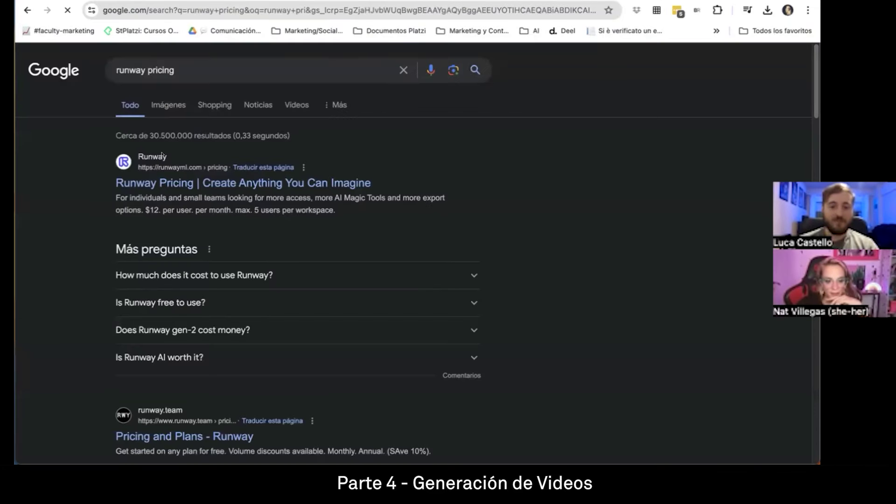
{"action": "left_click", "coordinate": [163, 182]}
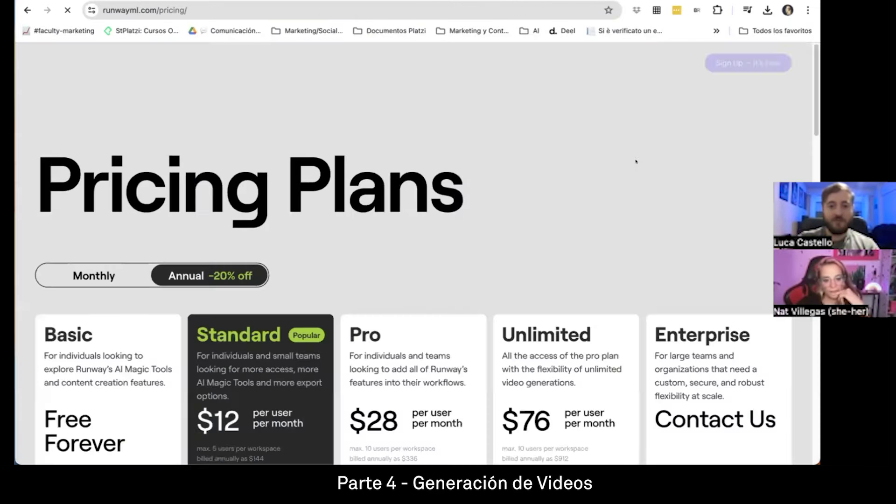
- Review the credit allowances of the pricing plans, and return to the Gen-2 workspace to check the remaining credits
{"action": "scroll", "coordinate": [618, 228], "scroll_direction": "down", "scroll_amount": 4}
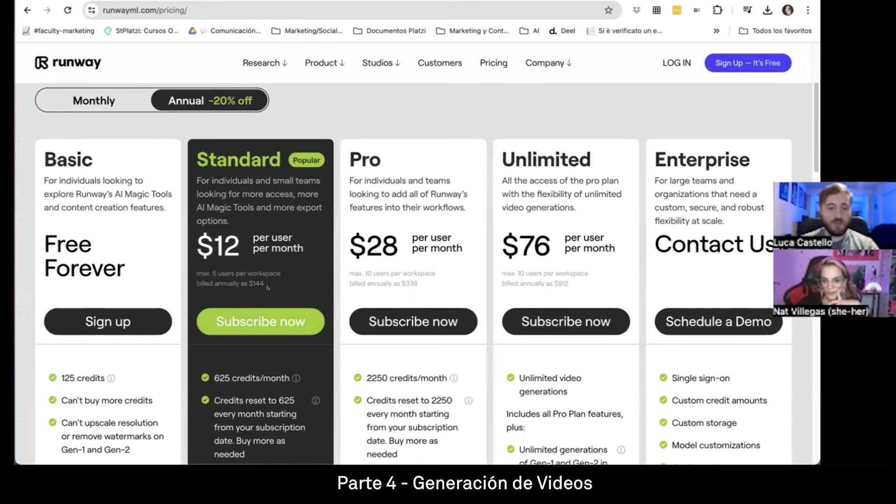
{"action": "scroll", "coordinate": [257, 269], "scroll_direction": "down", "scroll_amount": 2}
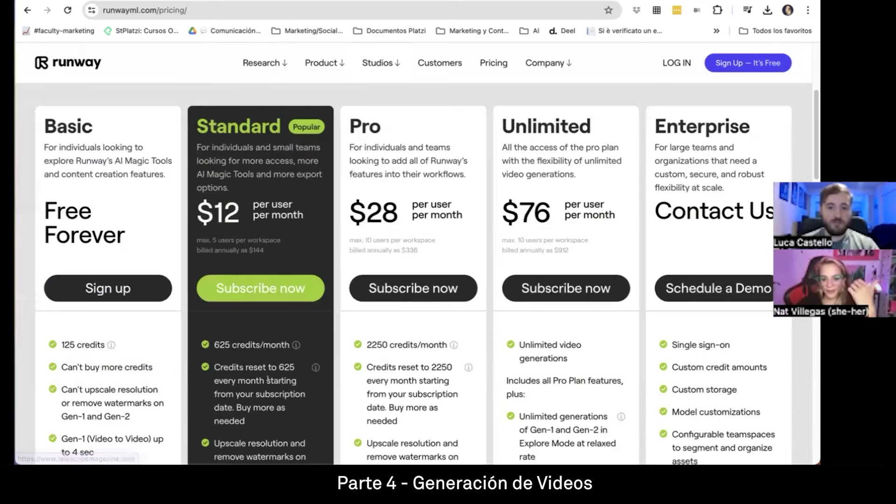
{"action": "key", "text": "ctrl+Tab"}
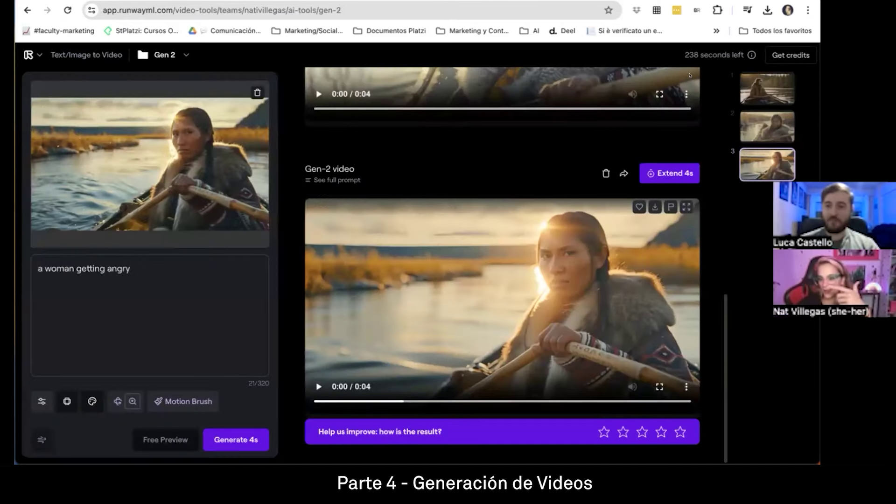
{"action": "mouse_move", "coordinate": [745, 54]}
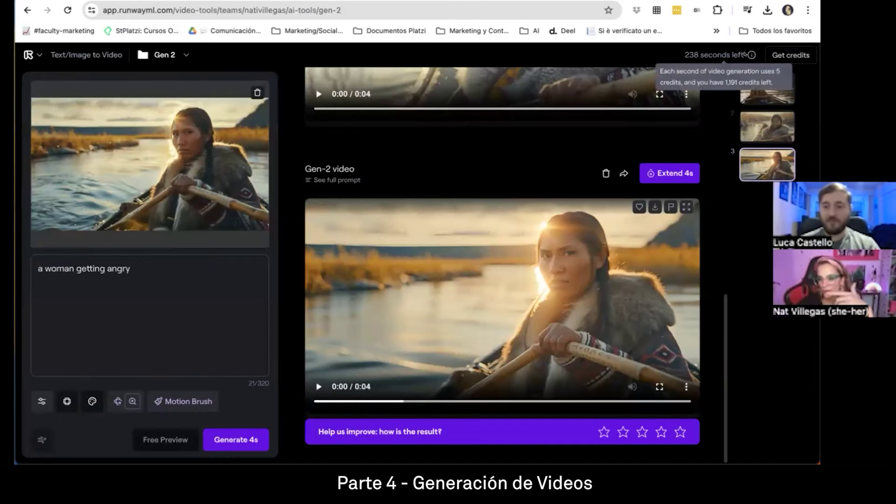
- Check the price of extra workspace credits in the credit purchase dialog, and close it without buying anything
{"action": "left_click", "coordinate": [790, 55]}
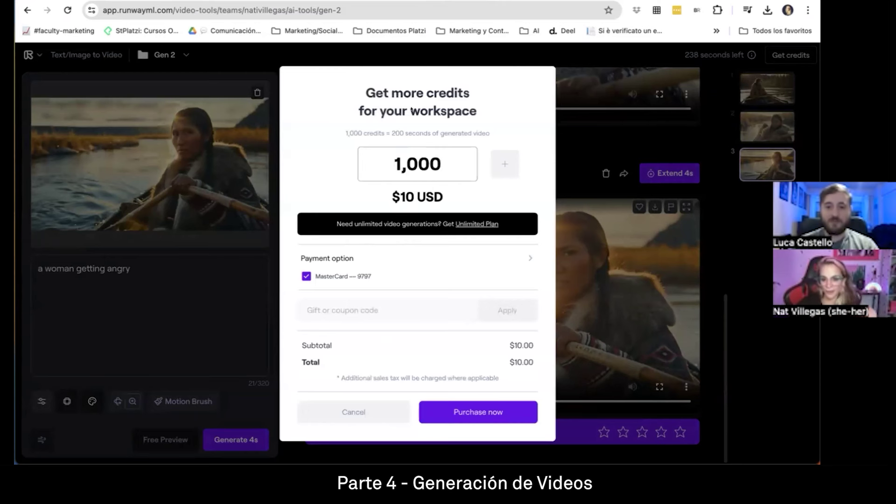
{"action": "double_click", "coordinate": [417, 164]}
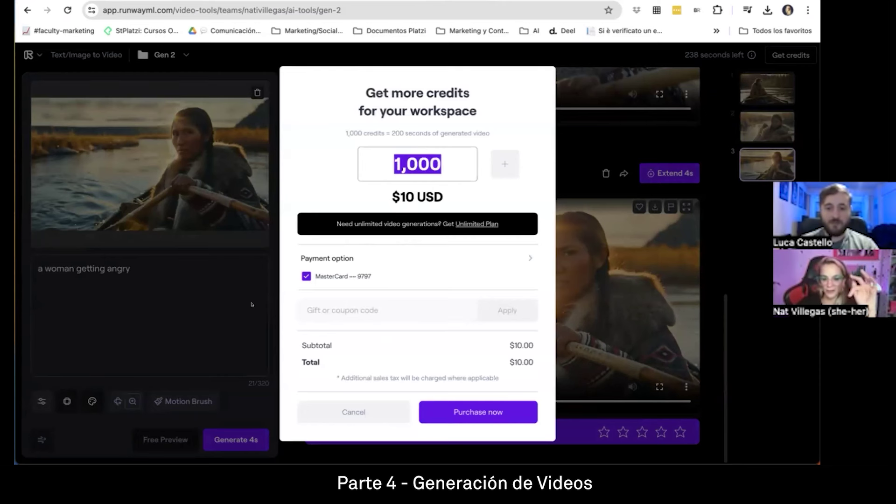
{"action": "left_click", "coordinate": [689, 171]}
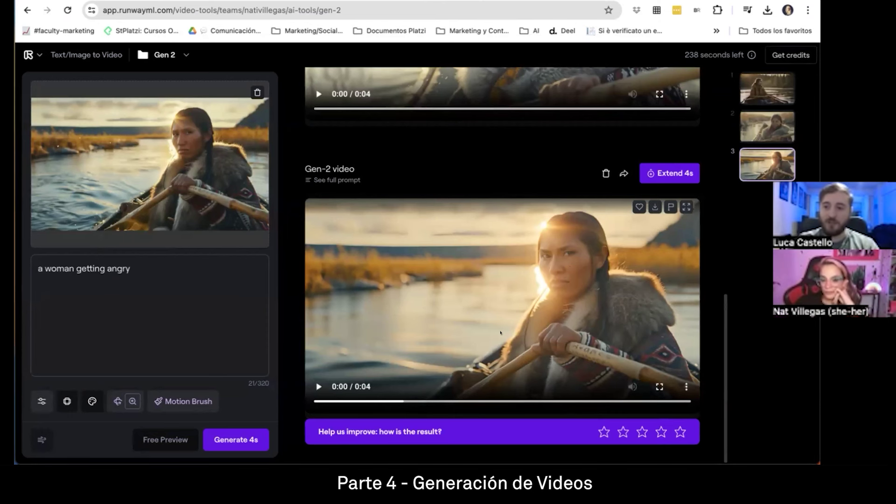
{"action": "scroll", "coordinate": [500, 332], "scroll_direction": "up", "scroll_amount": 1}
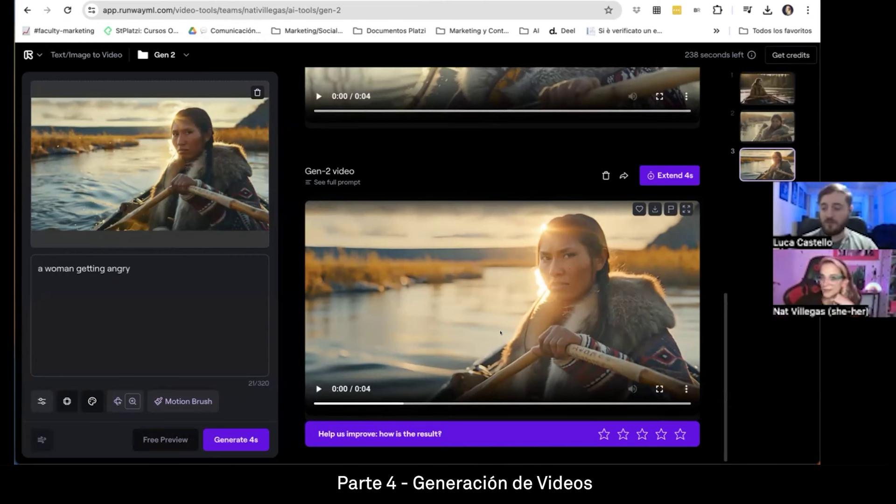
{"action": "scroll", "coordinate": [375, 208], "scroll_direction": "up", "scroll_amount": 3}
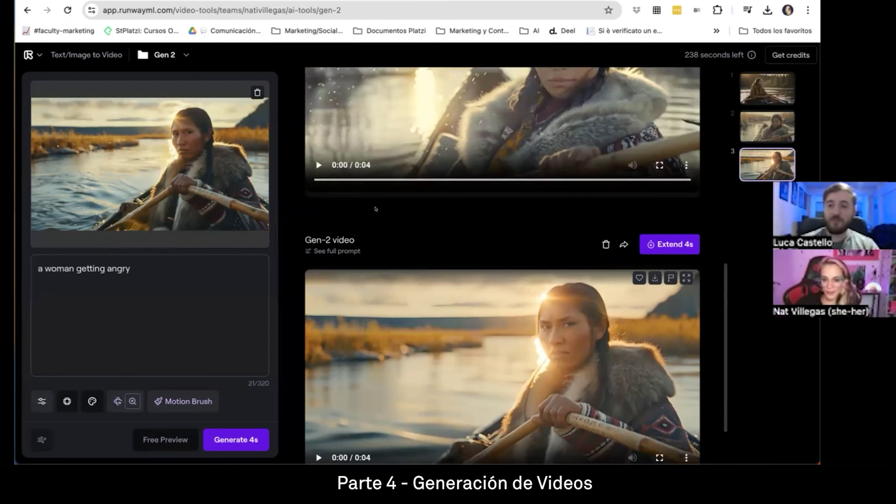
{"action": "scroll", "coordinate": [403, 275], "scroll_direction": "down", "scroll_amount": 3}
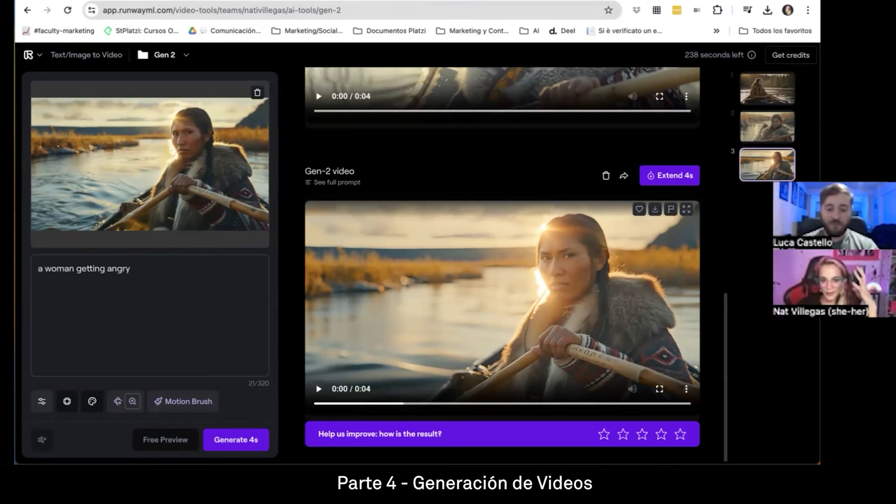
- Switch to the Leonardo.Ai image generation page and postpone the new version update
{"action": "key", "text": "ctrl+Tab"}
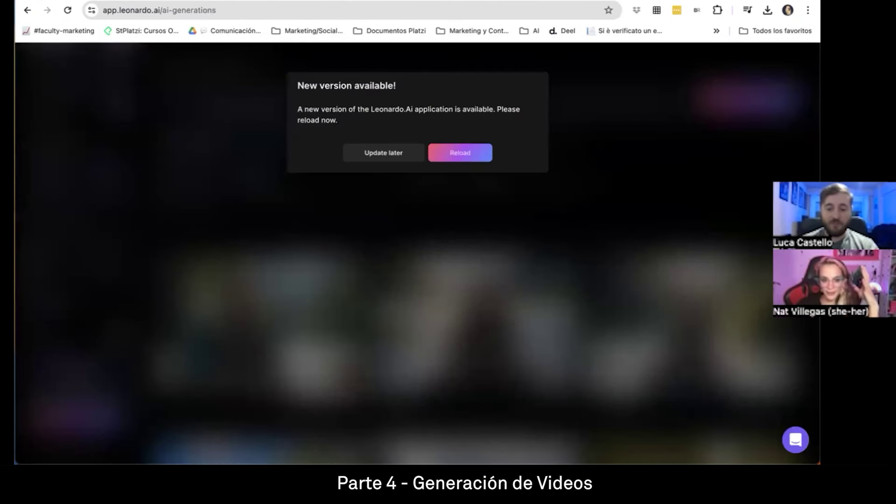
{"action": "key", "text": "ctrl+Tab"}
{"action": "key", "text": "ctrl+shift+Tab"}
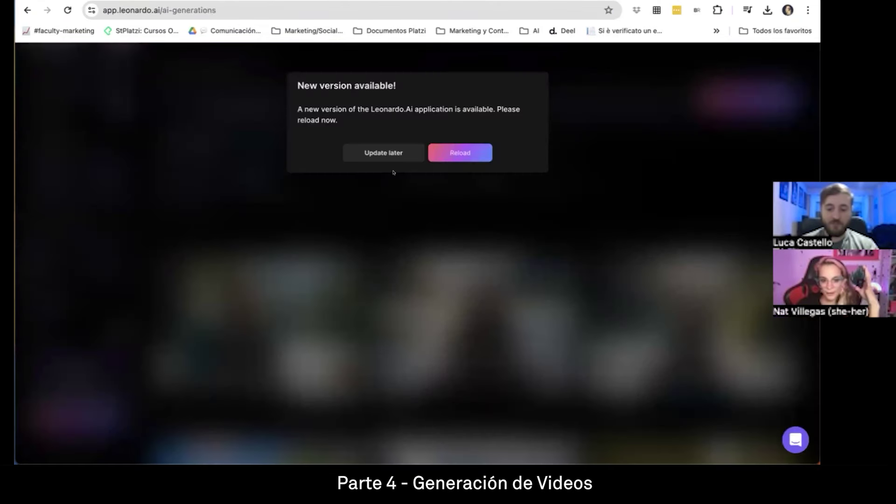
{"action": "left_click", "coordinate": [376, 152]}
- Generate a private Image2Motion video from the third AlbedoBase XL canoe image with motion strength 3, and view the result enlarged
{"action": "scroll", "coordinate": [332, 278], "scroll_direction": "down", "scroll_amount": 1}
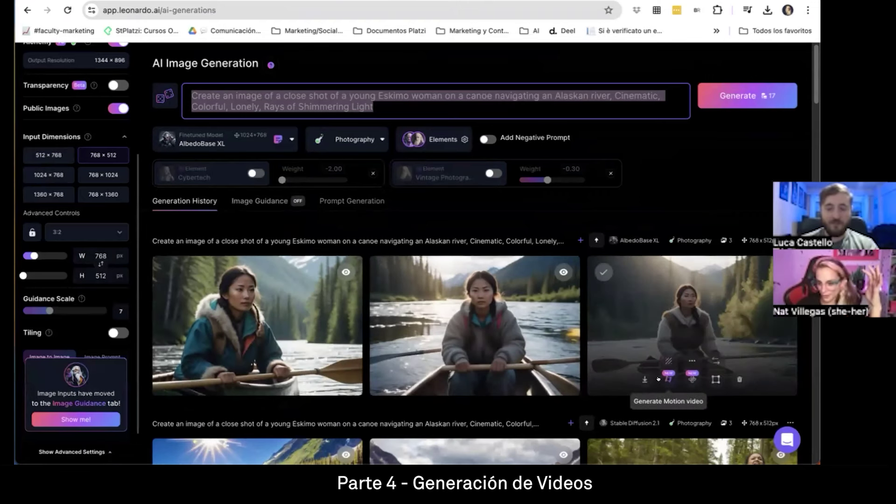
{"action": "scroll", "coordinate": [658, 379], "scroll_direction": "down", "scroll_amount": 1}
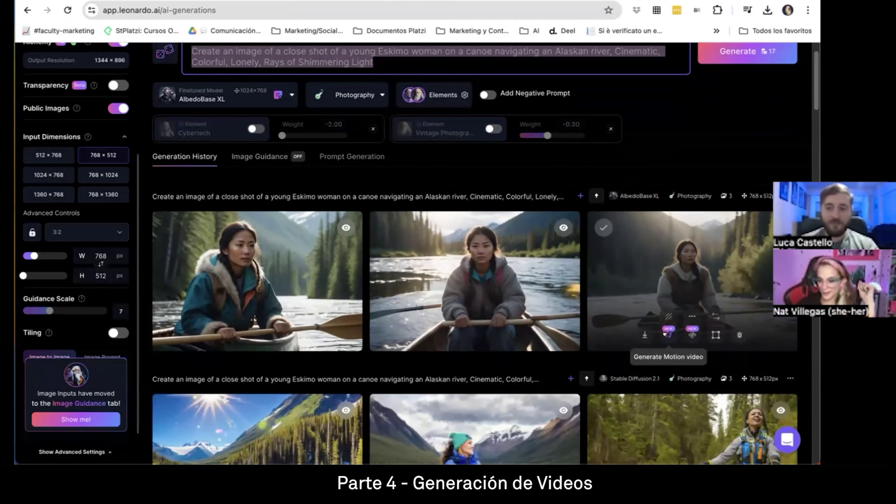
{"action": "left_click", "coordinate": [665, 333]}
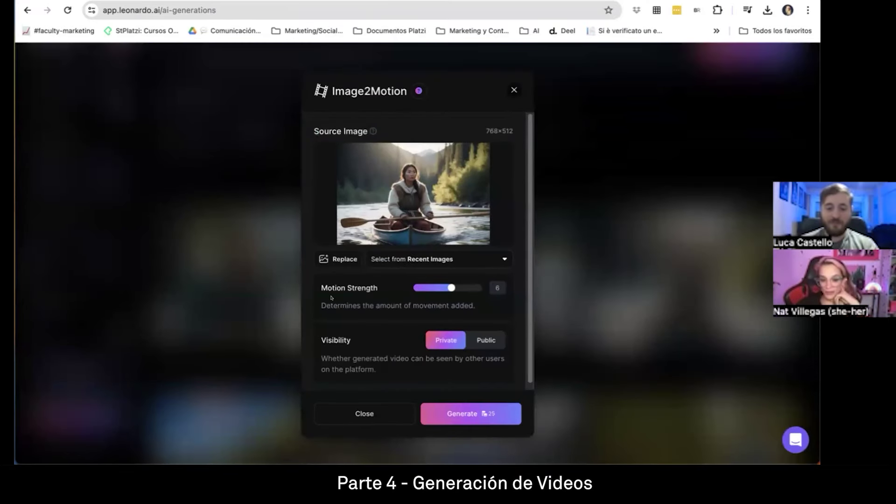
{"action": "left_click_drag", "start_coordinate": [450, 287], "coordinate": [413, 287]}
{"action": "left_click", "coordinate": [420, 287]}
{"action": "left_click_drag", "start_coordinate": [415, 288], "coordinate": [423, 287]}
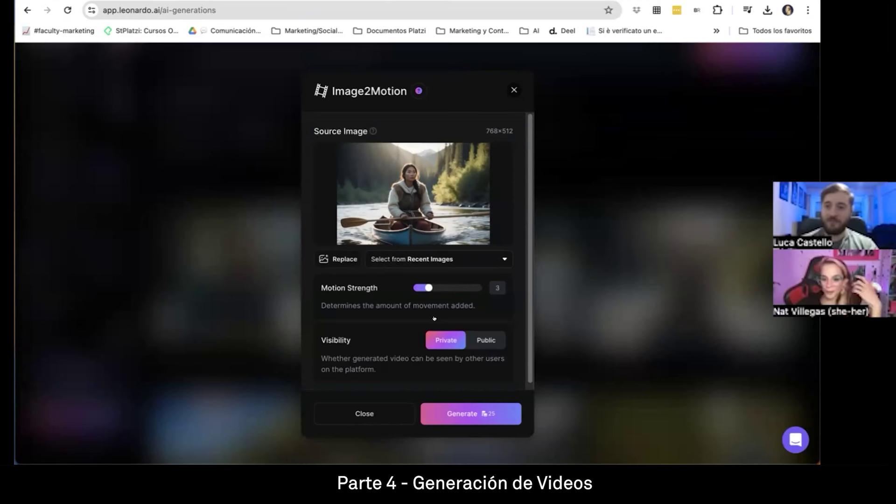
{"action": "scroll", "coordinate": [441, 344], "scroll_direction": "down", "scroll_amount": 1}
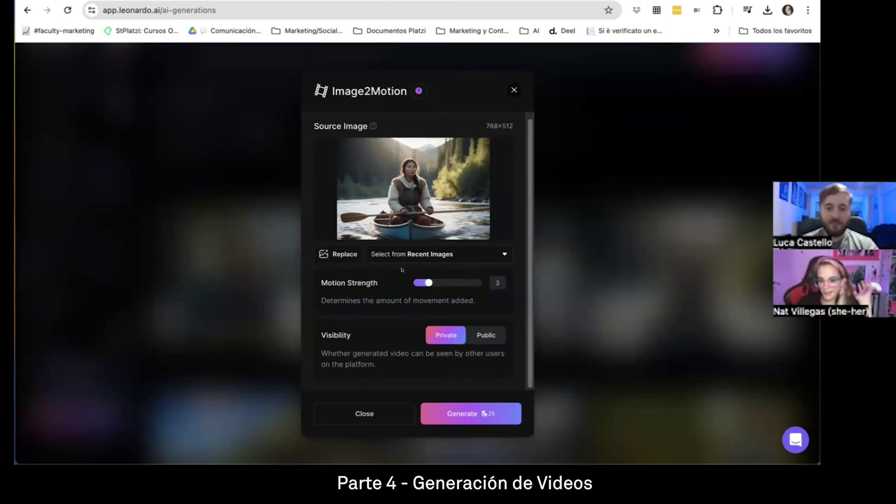
{"action": "left_click", "coordinate": [466, 414]}
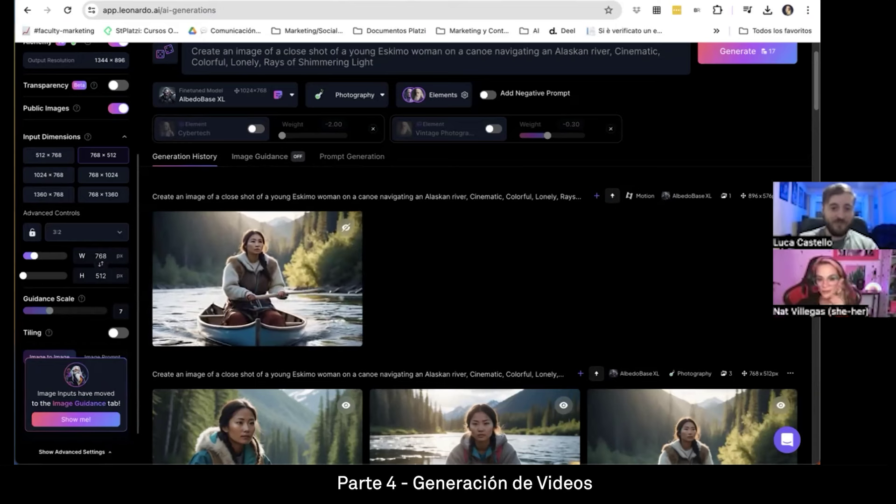
{"action": "mouse_move", "coordinate": [279, 271]}
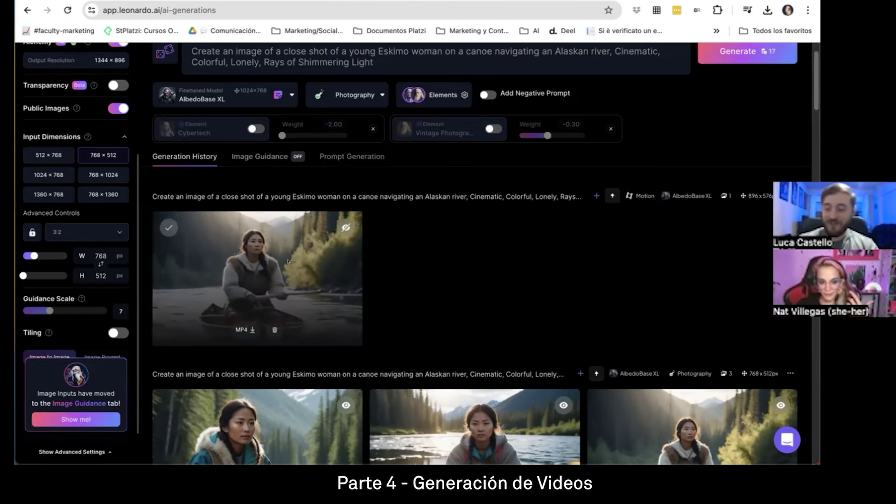
{"action": "left_click", "coordinate": [215, 261]}
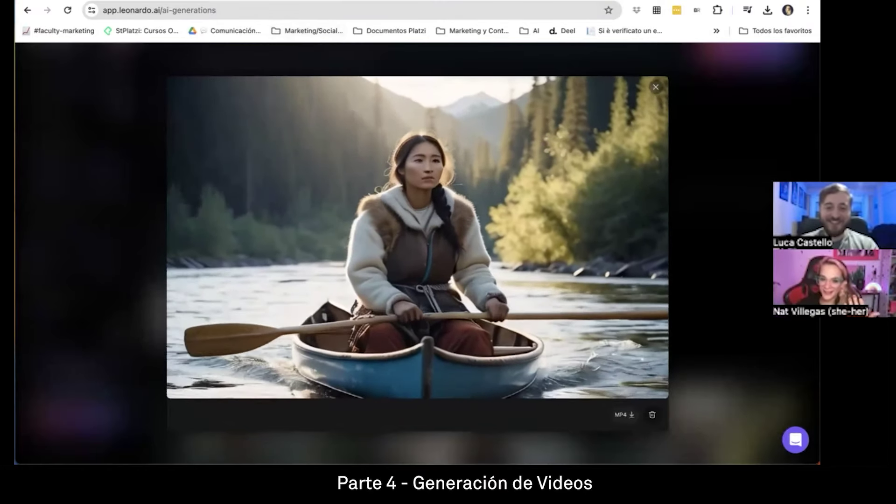
- Return to the Runway Gen-2 workspace and compare the generated videos of the woman in the canoe
{"action": "left_click", "coordinate": [296, 2]}
{"action": "scroll", "coordinate": [658, 282], "scroll_direction": "up", "scroll_amount": 5}
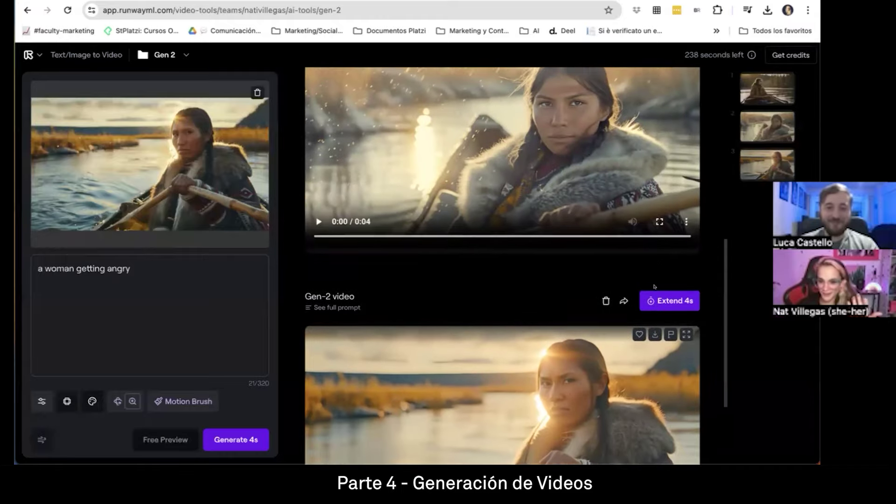
{"action": "scroll", "coordinate": [655, 279], "scroll_direction": "down", "scroll_amount": 5}
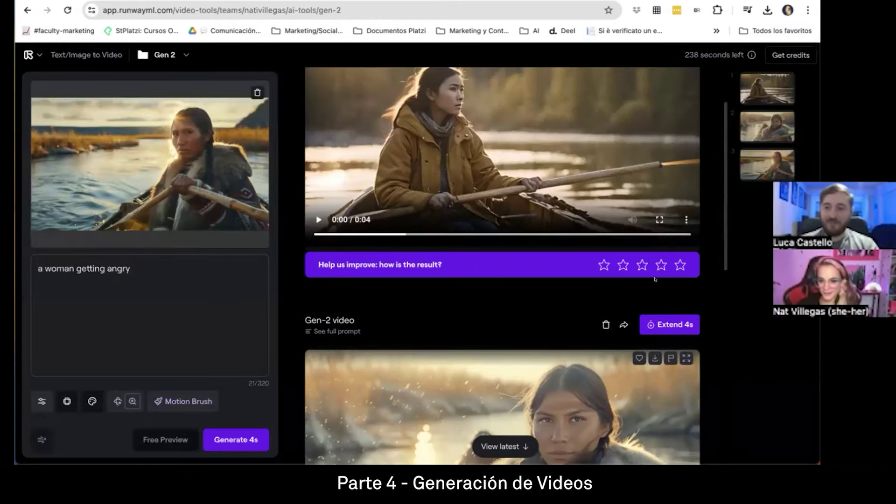
{"action": "scroll", "coordinate": [645, 269], "scroll_direction": "up", "scroll_amount": 5}
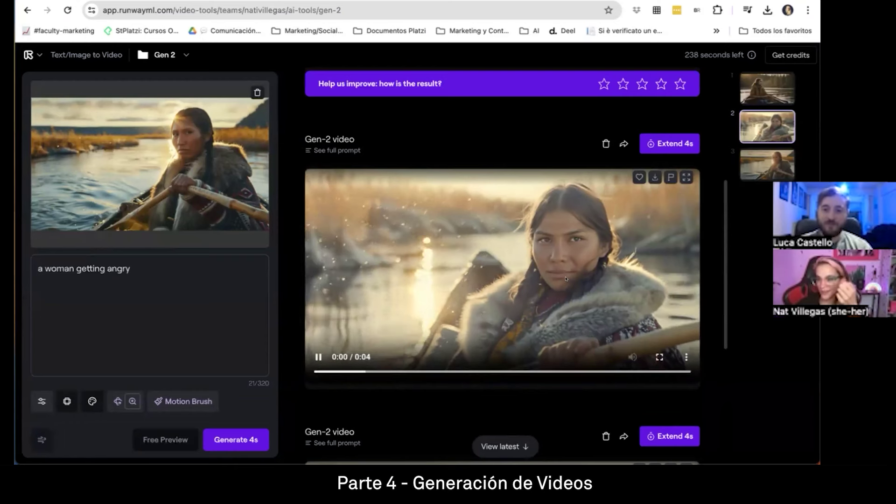
{"action": "scroll", "coordinate": [566, 279], "scroll_direction": "down", "scroll_amount": 2}
{"action": "scroll", "coordinate": [565, 278], "scroll_direction": "down", "scroll_amount": 3}
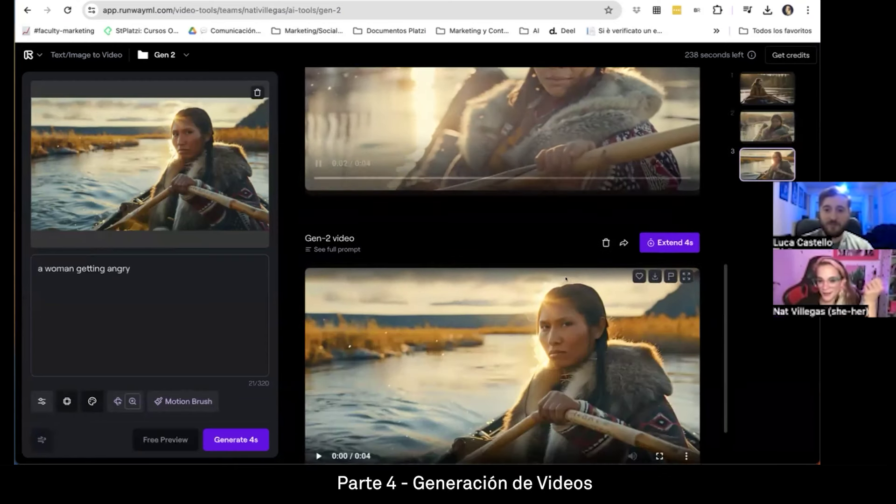
{"action": "scroll", "coordinate": [566, 278], "scroll_direction": "up", "scroll_amount": 2}
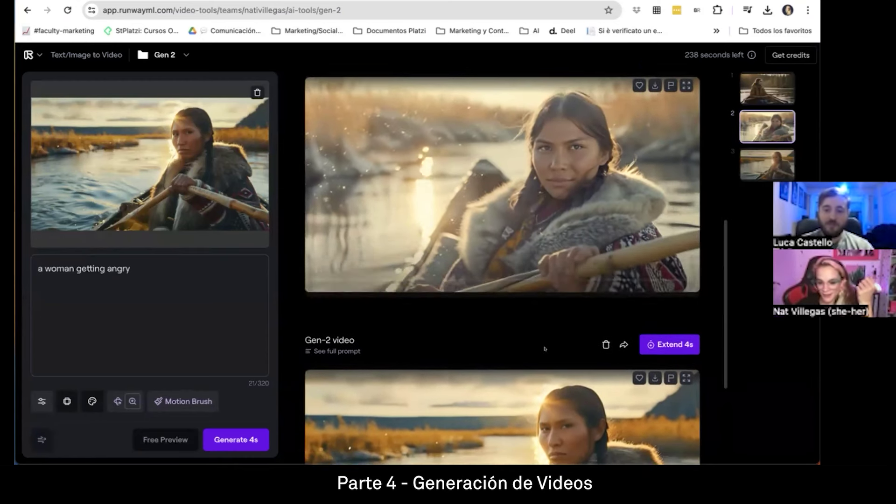
{"action": "scroll", "coordinate": [544, 349], "scroll_direction": "down", "scroll_amount": 2}
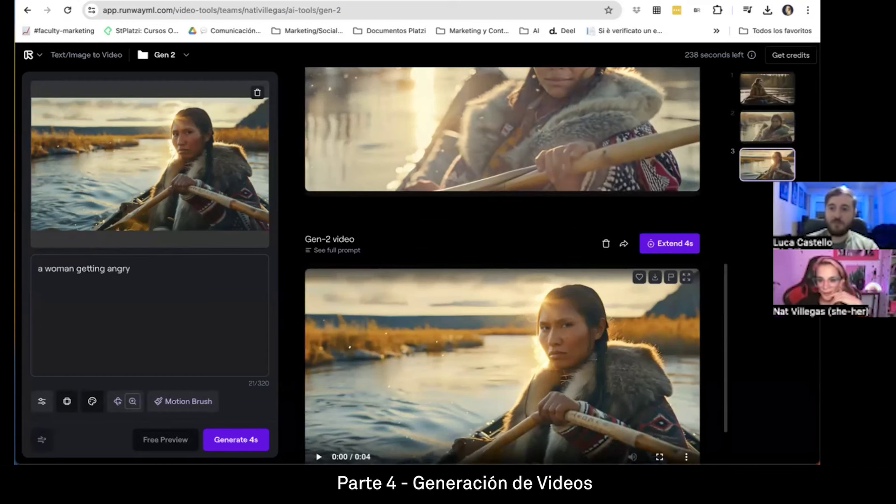
- Switch to the Canva presentation and find page 13, which compares the Blockbuster girl images of V1 and V2
{"action": "key", "text": "ctrl+Tab"}
{"action": "scroll", "coordinate": [464, 294], "scroll_direction": "up", "scroll_amount": 1}
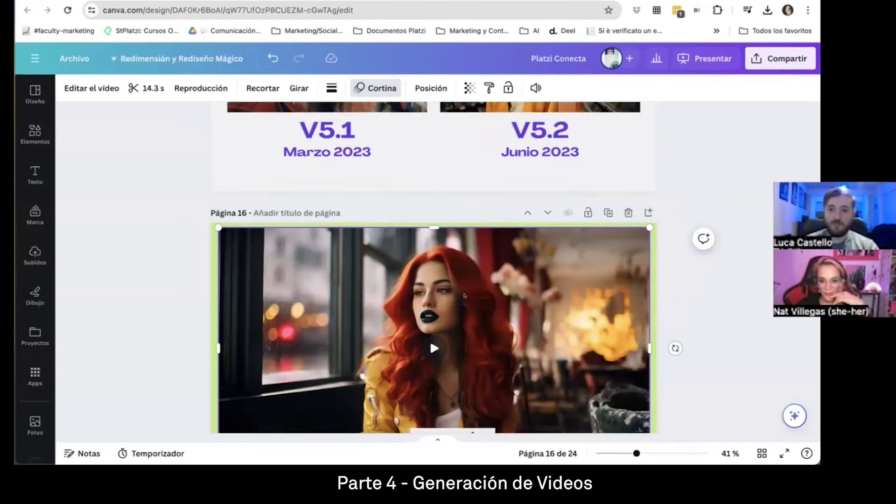
{"action": "scroll", "coordinate": [465, 295], "scroll_direction": "up", "scroll_amount": 10}
{"action": "scroll", "coordinate": [464, 290], "scroll_direction": "up", "scroll_amount": 3}
{"action": "scroll", "coordinate": [461, 289], "scroll_direction": "up", "scroll_amount": 4}
{"action": "scroll", "coordinate": [332, 321], "scroll_direction": "down", "scroll_amount": 1}
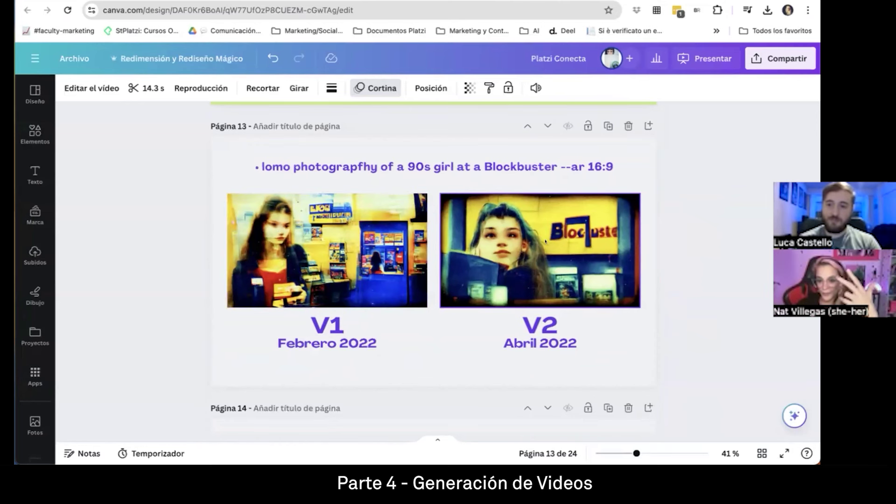
- Examine how the Blockbuster girl image evolves from V3 to V5.2 on pages 14 and 15, and go back to page 13
{"action": "scroll", "coordinate": [529, 244], "scroll_direction": "down", "scroll_amount": 5}
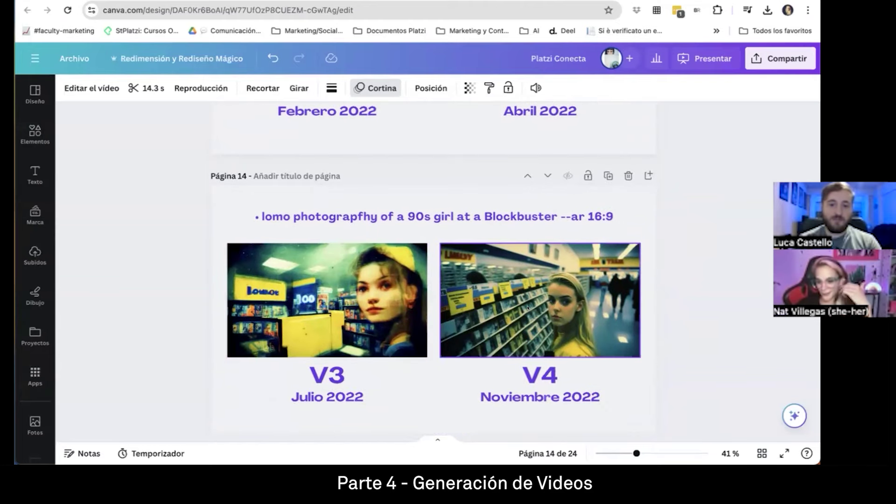
{"action": "scroll", "coordinate": [527, 307], "scroll_direction": "down", "scroll_amount": 1}
{"action": "scroll", "coordinate": [529, 305], "scroll_direction": "down", "scroll_amount": 5}
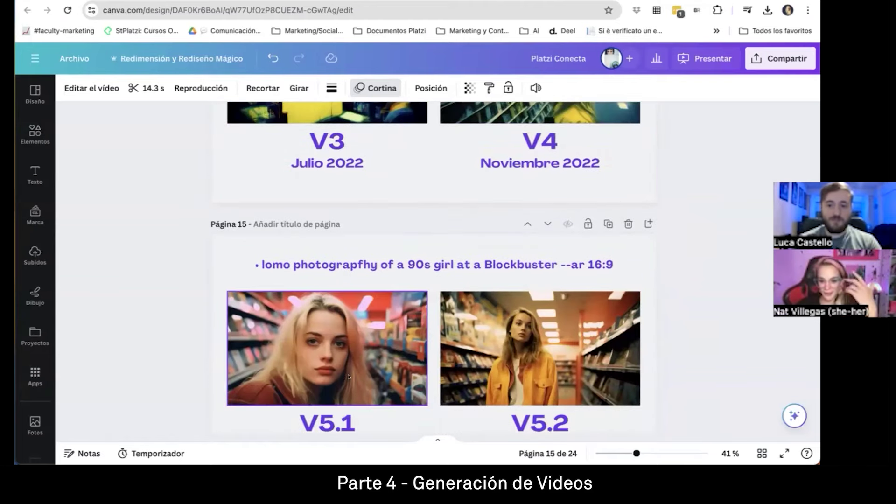
{"action": "scroll", "coordinate": [348, 376], "scroll_direction": "down", "scroll_amount": 2}
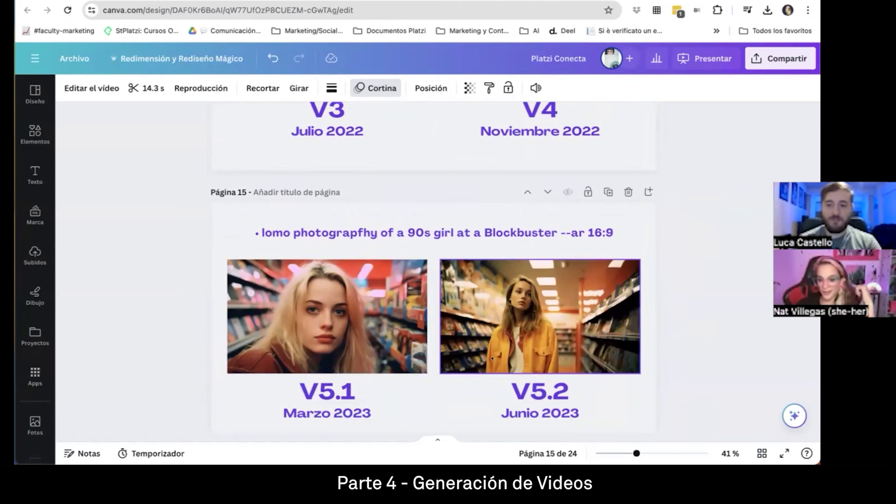
{"action": "scroll", "coordinate": [492, 358], "scroll_direction": "up", "scroll_amount": 5}
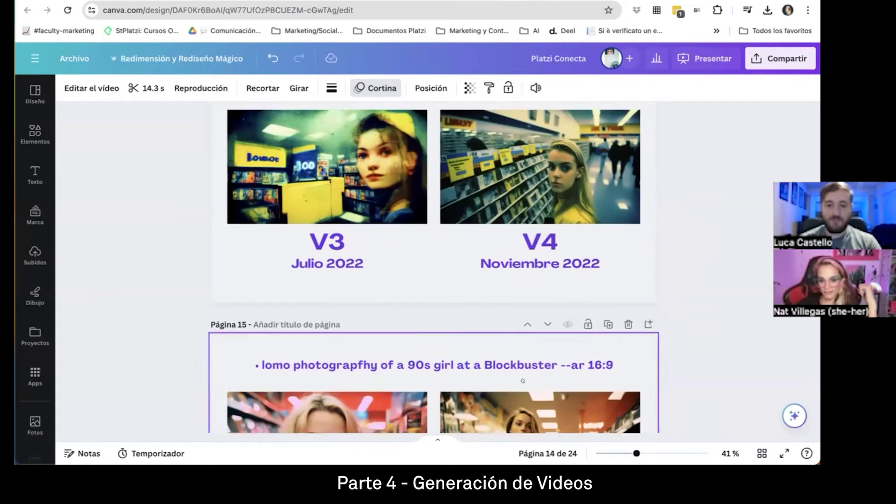
{"action": "scroll", "coordinate": [450, 336], "scroll_direction": "up", "scroll_amount": 2}
{"action": "scroll", "coordinate": [386, 262], "scroll_direction": "down", "scroll_amount": 7}
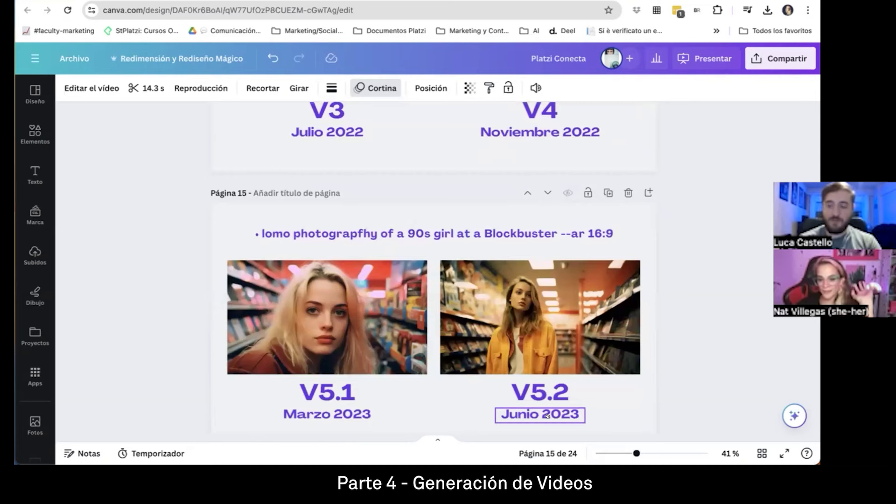
{"action": "scroll", "coordinate": [262, 238], "scroll_direction": "up", "scroll_amount": 9}
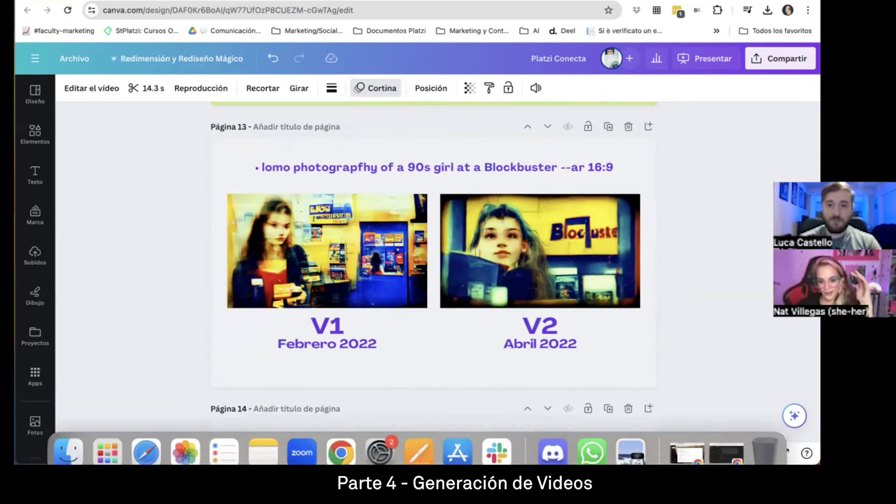
- Switch to Discord and look over the latest Eskimo woman images in the Midjourney Bot conversation
{"action": "left_click", "coordinate": [554, 440]}
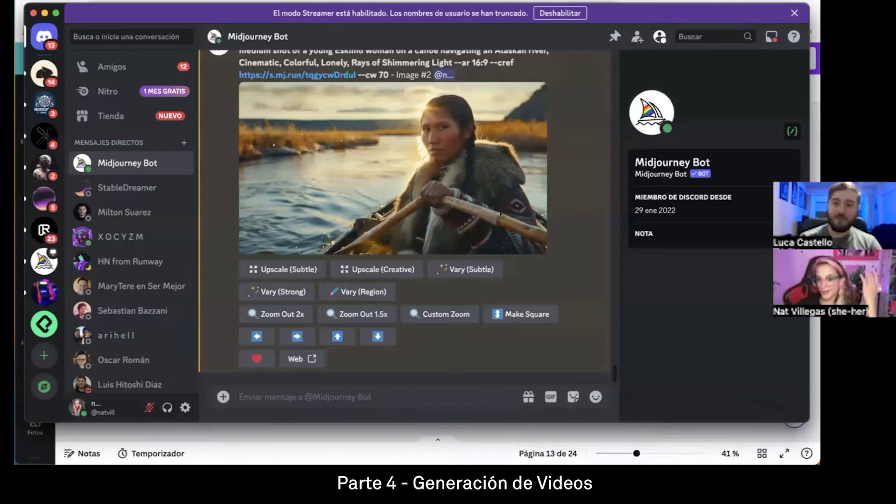
{"action": "scroll", "coordinate": [500, 214], "scroll_direction": "up", "scroll_amount": 2}
{"action": "scroll", "coordinate": [500, 213], "scroll_direction": "up", "scroll_amount": 3}
{"action": "scroll", "coordinate": [497, 213], "scroll_direction": "down", "scroll_amount": 8}
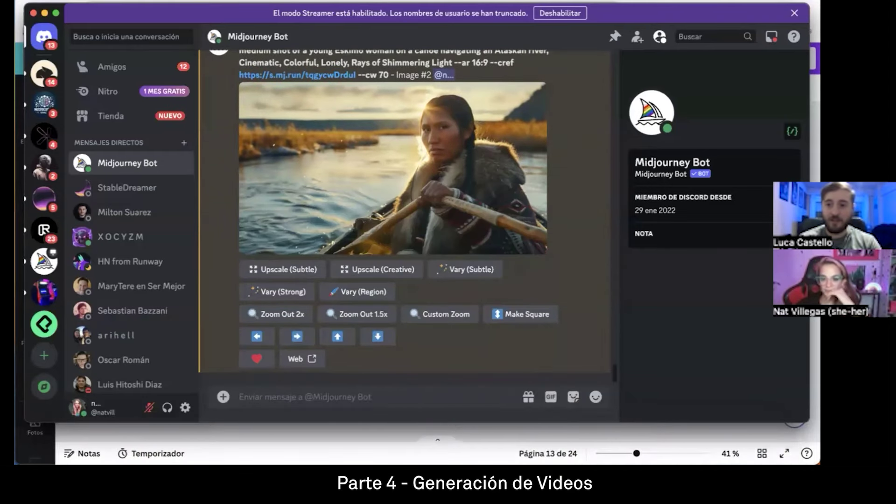
- Switch to the Runway Gen-2 workspace and generate a 4-second extension of the third video, "a woman getting angry"
{"action": "key", "text": "super+Tab"}
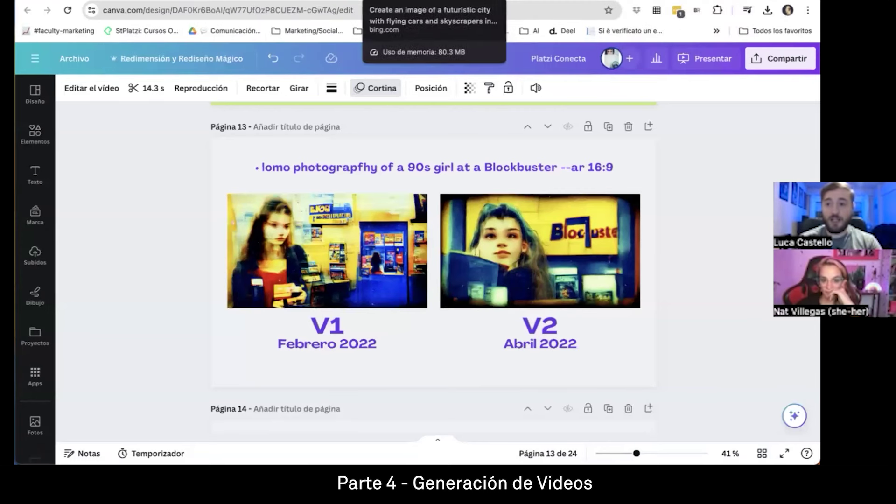
{"action": "left_click", "coordinate": [467, 1]}
{"action": "scroll", "coordinate": [652, 299], "scroll_direction": "down", "scroll_amount": 2}
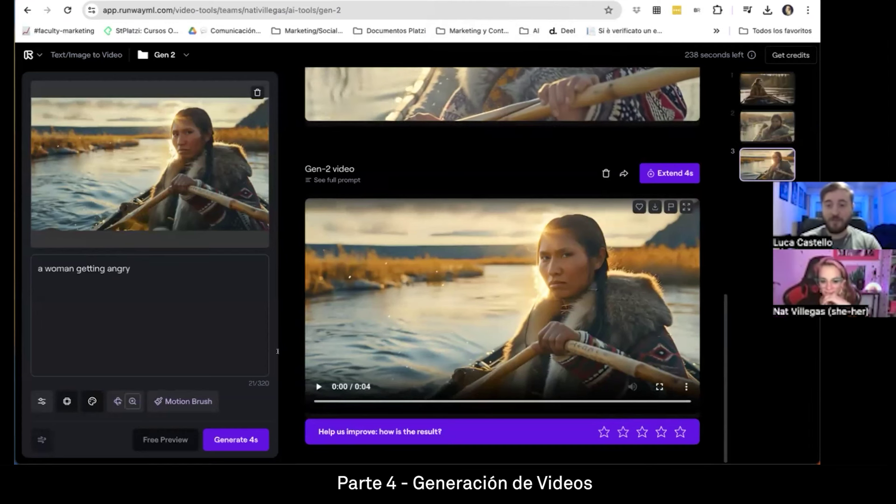
{"action": "left_click", "coordinate": [666, 172]}
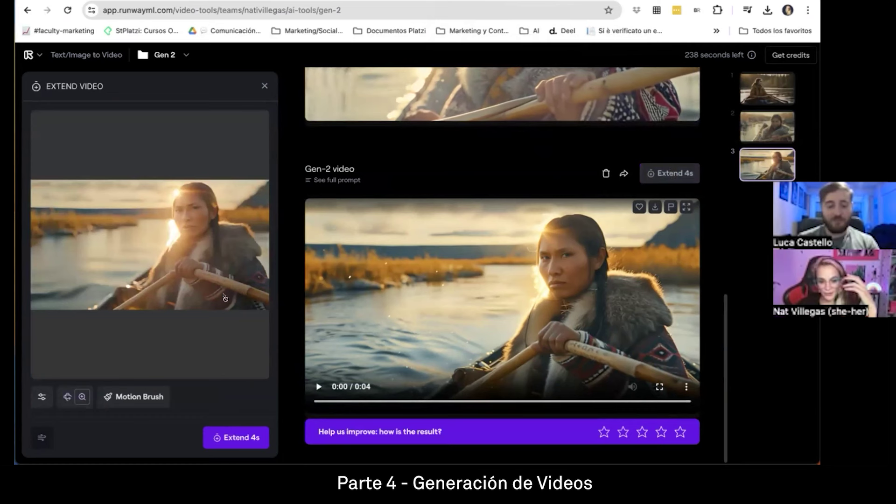
{"action": "left_click", "coordinate": [134, 396]}
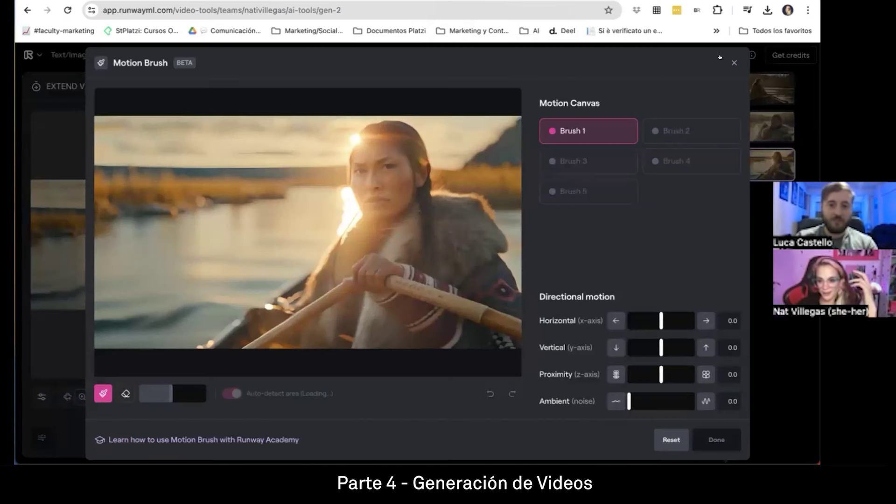
{"action": "left_click", "coordinate": [732, 61]}
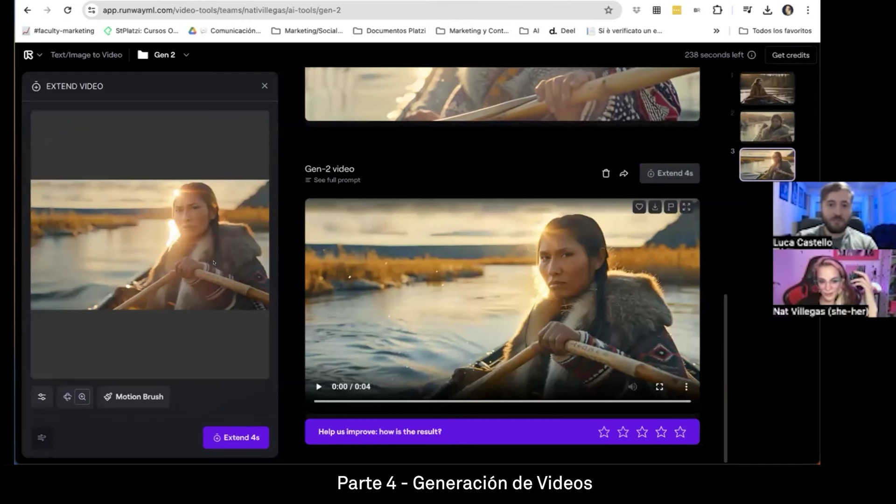
{"action": "left_click", "coordinate": [218, 438]}
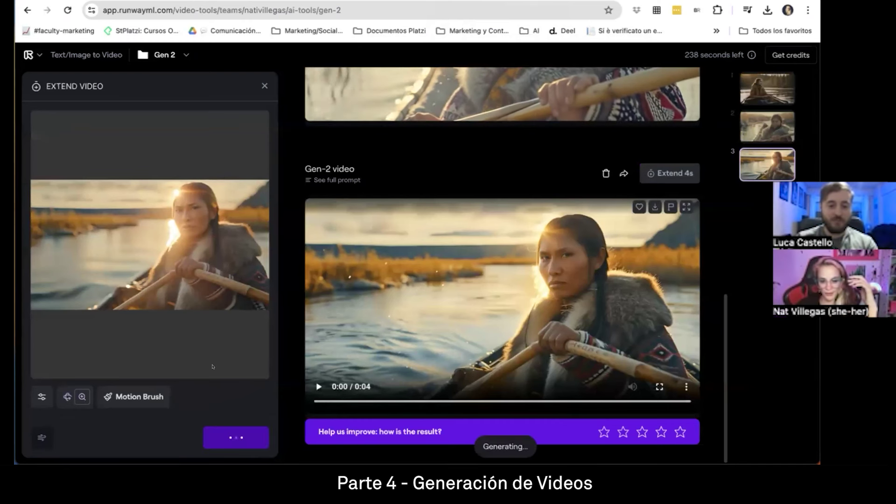
- Generate another 4-second extension with Motion Brush 1 painted over the woman's face and its Ambient motion set to 1.8
{"action": "left_click", "coordinate": [134, 397]}
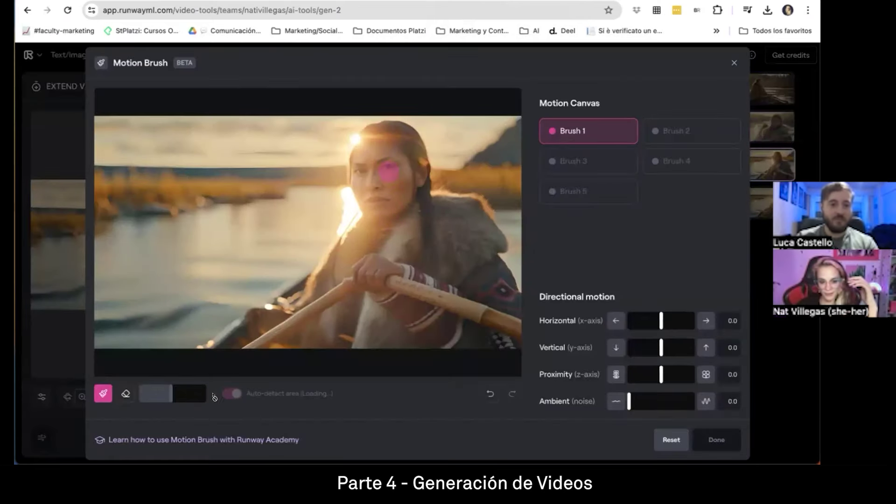
{"action": "mouse_move", "coordinate": [403, 144]}
{"action": "left_mouse_down"}
{"action": "mouse_move", "coordinate": [340, 162]}
{"action": "mouse_move", "coordinate": [366, 207]}
{"action": "mouse_move", "coordinate": [384, 215]}
{"action": "mouse_move", "coordinate": [404, 181]}
{"action": "mouse_move", "coordinate": [403, 153]}
{"action": "left_mouse_up"}
{"action": "mouse_move", "coordinate": [358, 161]}
{"action": "left_mouse_down"}
{"action": "mouse_move", "coordinate": [366, 154]}
{"action": "mouse_move", "coordinate": [420, 173]}
{"action": "mouse_move", "coordinate": [401, 143]}
{"action": "left_mouse_up"}
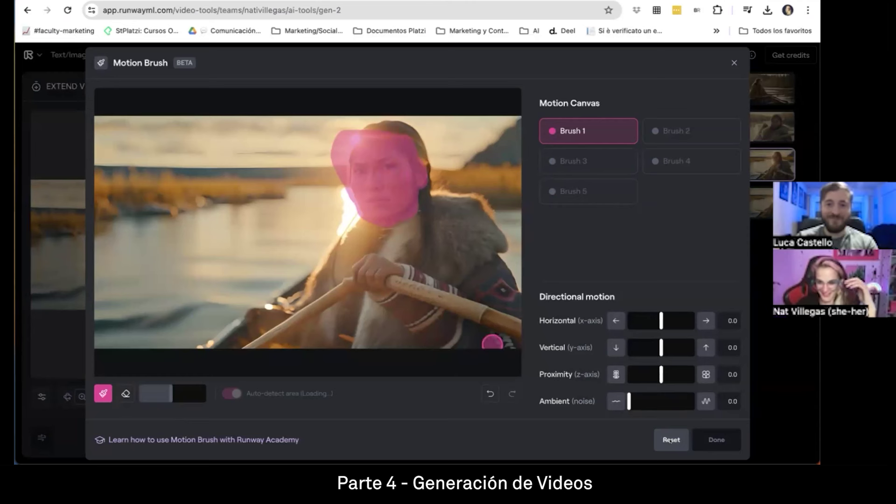
{"action": "left_click_drag", "start_coordinate": [629, 397], "coordinate": [636, 400]}
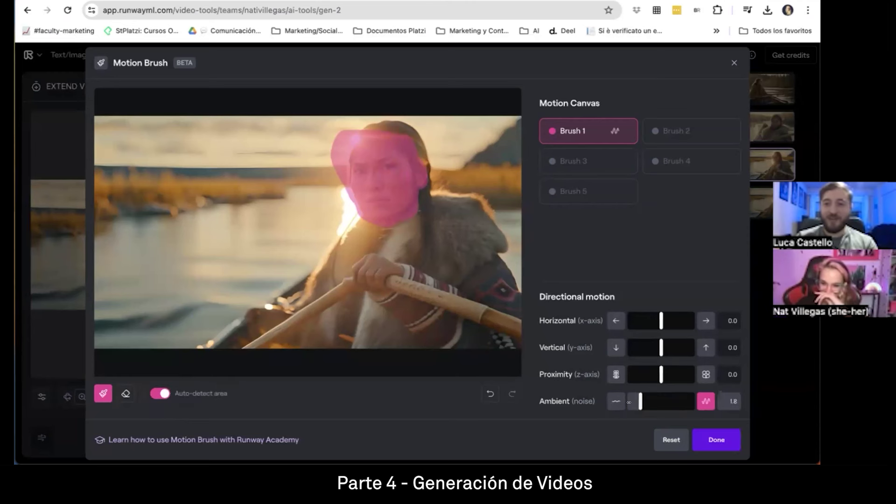
{"action": "left_click", "coordinate": [711, 439]}
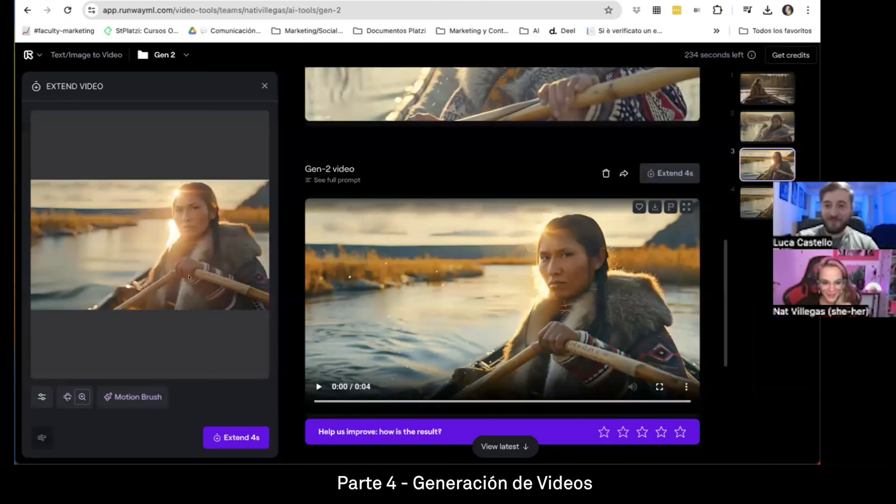
{"action": "left_click", "coordinate": [223, 447]}
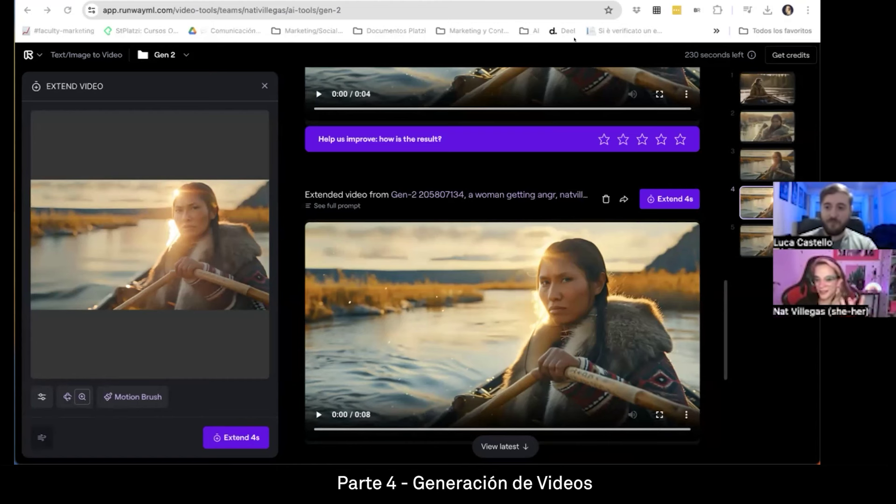
{"action": "key", "text": "ctrl+Tab"}
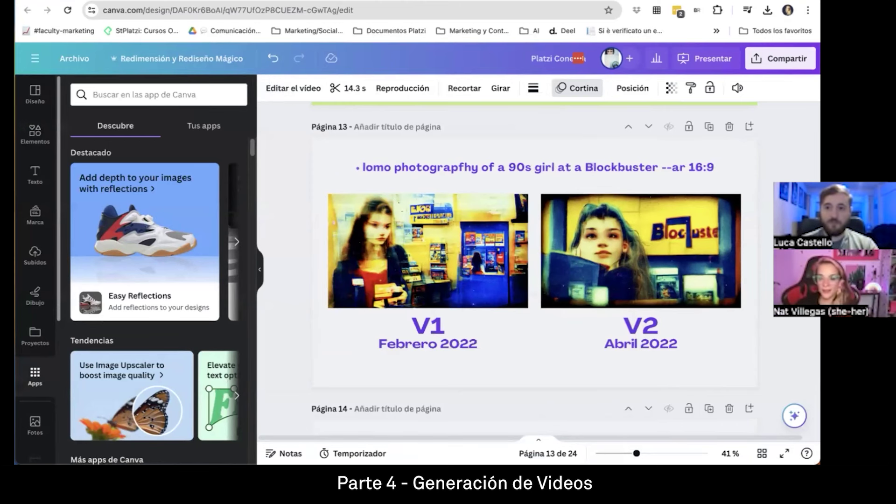
{"action": "left_click", "coordinate": [523, 2]}
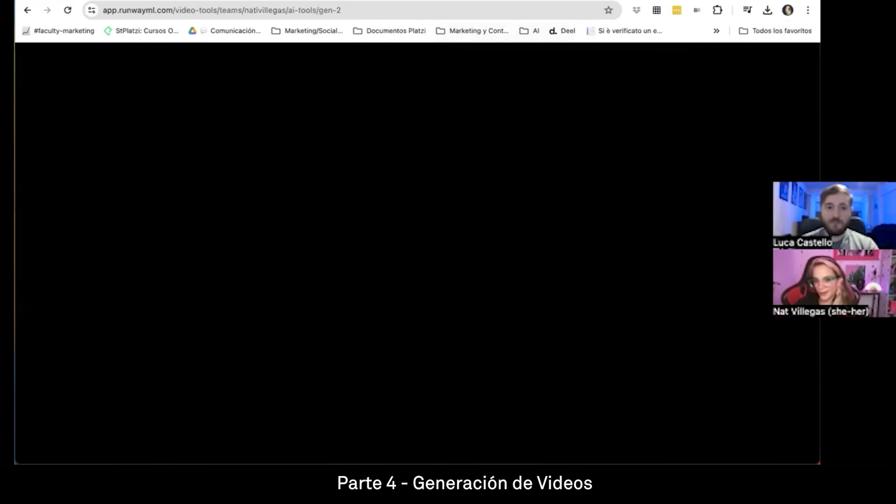
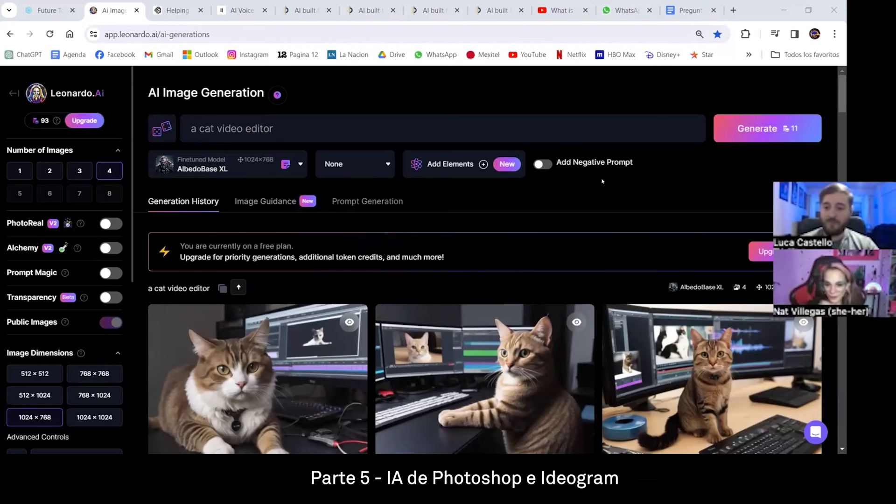
- Look through the Leonardo.Ai generation history, comparing the "a cat video editor" images made with AlbedoBase XL and Leonardo Kino XL
{"action": "left_click", "coordinate": [745, 144]}
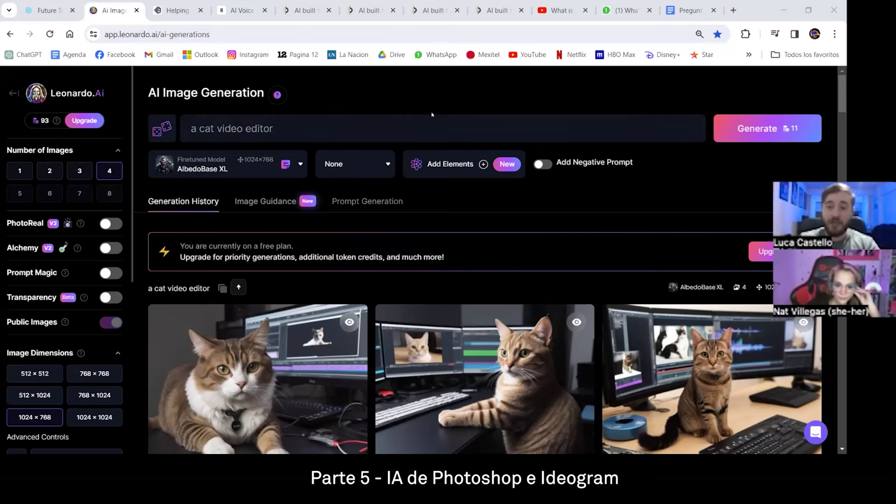
{"action": "scroll", "coordinate": [554, 214], "scroll_direction": "down", "scroll_amount": 2}
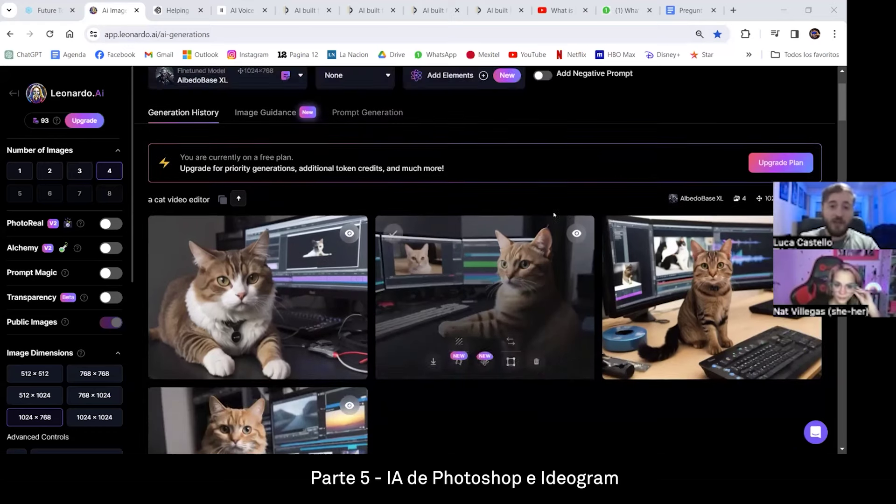
{"action": "scroll", "coordinate": [554, 215], "scroll_direction": "up", "scroll_amount": 2}
{"action": "scroll", "coordinate": [548, 223], "scroll_direction": "down", "scroll_amount": 10}
{"action": "scroll", "coordinate": [545, 230], "scroll_direction": "down", "scroll_amount": 10}
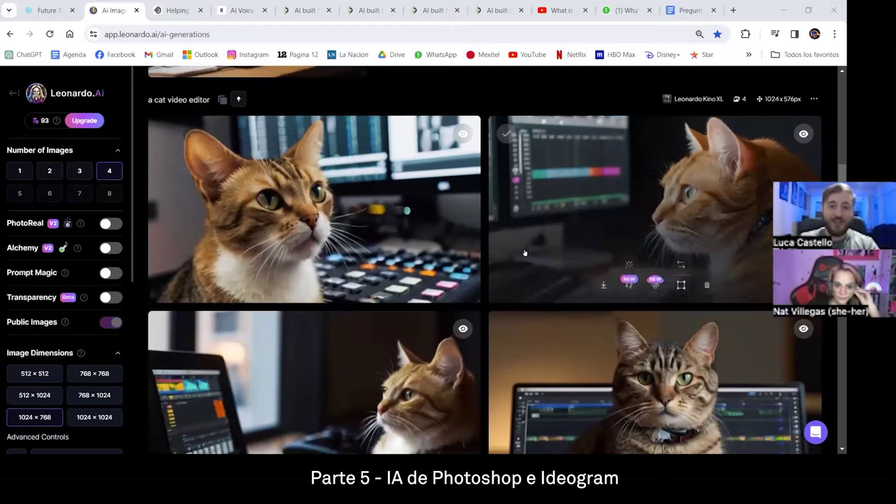
{"action": "scroll", "coordinate": [525, 253], "scroll_direction": "down", "scroll_amount": 5}
{"action": "scroll", "coordinate": [519, 232], "scroll_direction": "up", "scroll_amount": 1}
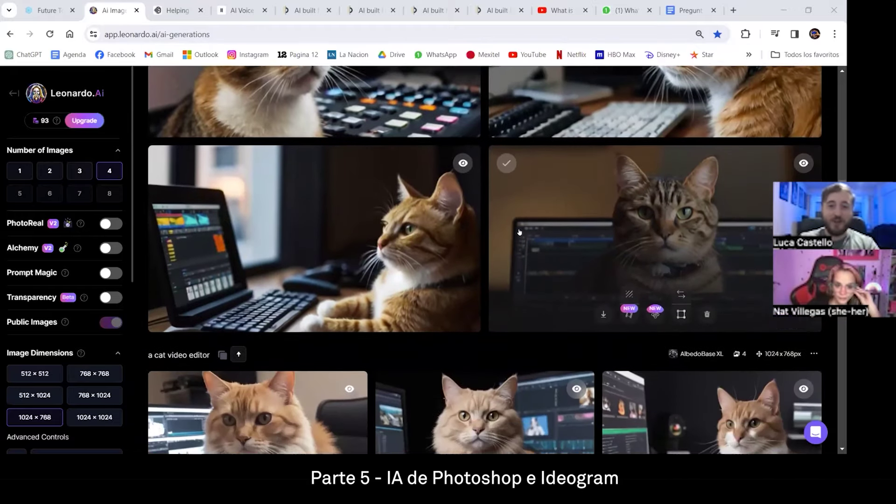
{"action": "scroll", "coordinate": [519, 232], "scroll_direction": "up", "scroll_amount": 5}
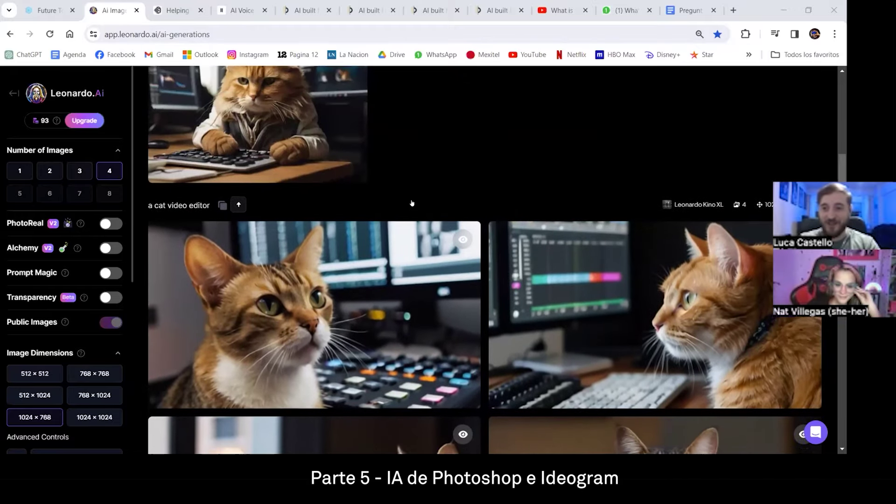
{"action": "scroll", "coordinate": [465, 228], "scroll_direction": "down", "scroll_amount": 8}
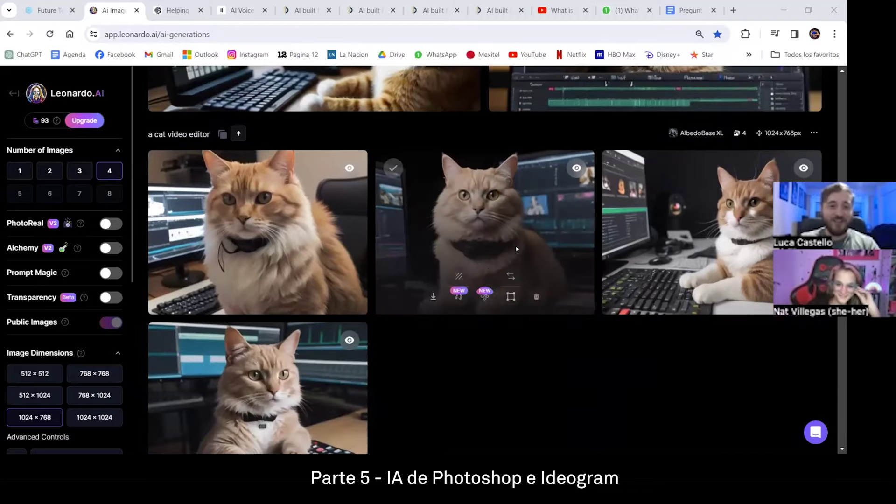
{"action": "scroll", "coordinate": [494, 257], "scroll_direction": "down", "scroll_amount": 3}
{"action": "scroll", "coordinate": [488, 283], "scroll_direction": "up", "scroll_amount": 10}
{"action": "scroll", "coordinate": [488, 285], "scroll_direction": "up", "scroll_amount": 15}
{"action": "scroll", "coordinate": [508, 203], "scroll_direction": "down", "scroll_amount": 3}
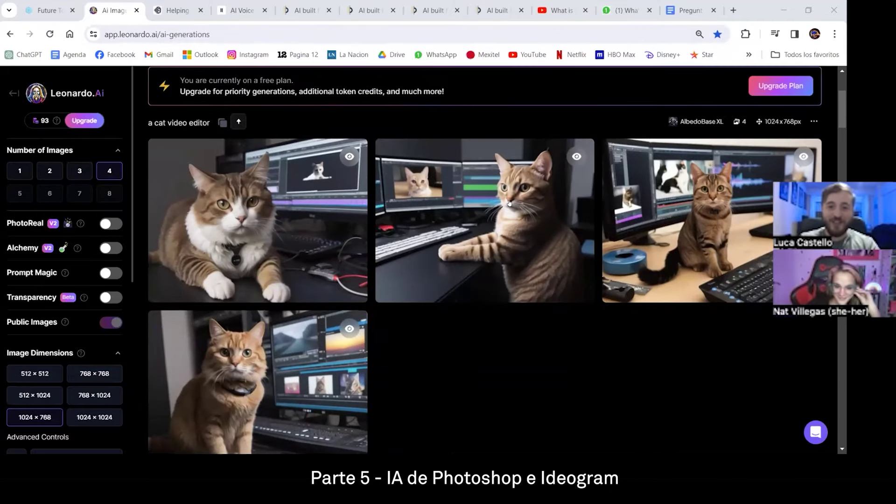
- Enlarge the second image of the latest "a cat video editor" generation, and close the preview after viewing it
{"action": "left_click", "coordinate": [509, 202]}
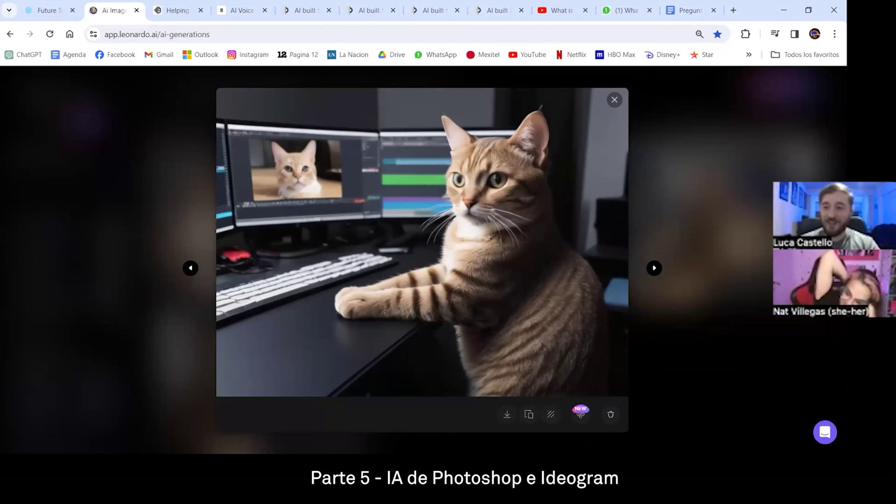
{"action": "left_click", "coordinate": [615, 104]}
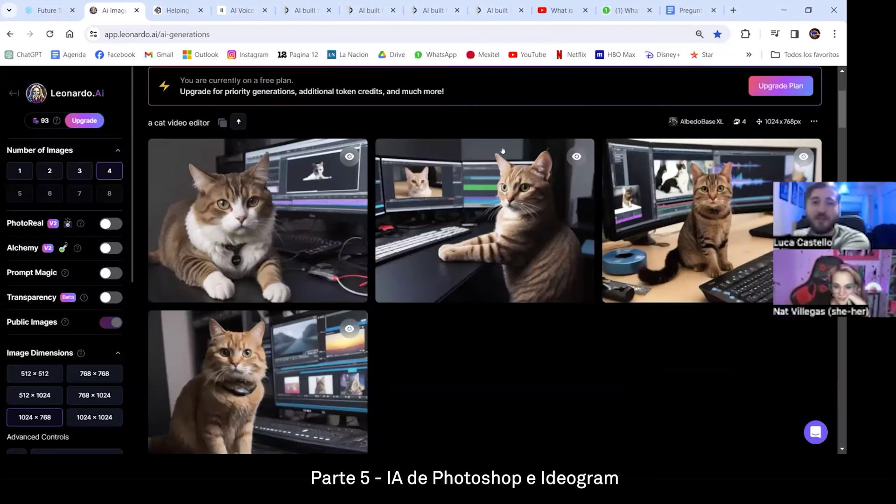
{"action": "scroll", "coordinate": [481, 140], "scroll_direction": "up", "scroll_amount": 3}
{"action": "scroll", "coordinate": [464, 124], "scroll_direction": "up", "scroll_amount": 2}
- Switch to Ideogram and compare the generated "Enseguida empezamos" masterclass cover images in the profile's gallery
{"action": "left_click", "coordinate": [178, 10]}
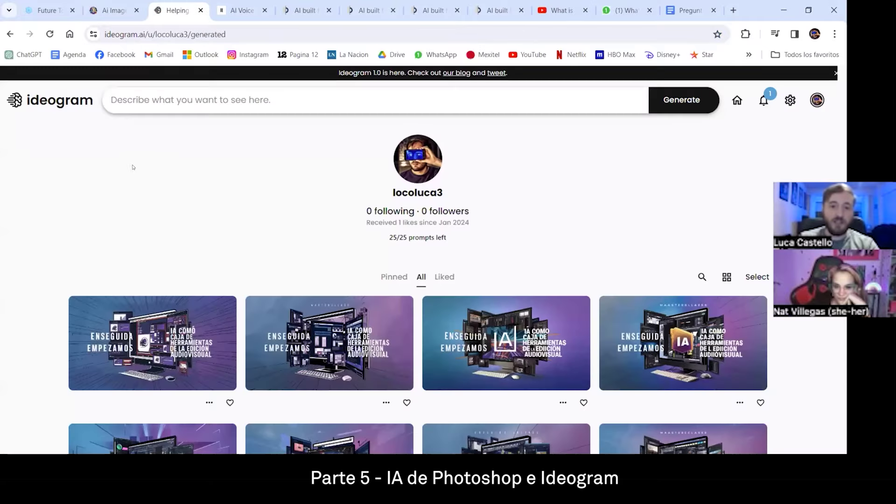
{"action": "scroll", "coordinate": [22, 153], "scroll_direction": "down", "scroll_amount": 5}
{"action": "scroll", "coordinate": [15, 171], "scroll_direction": "up", "scroll_amount": 5}
{"action": "scroll", "coordinate": [15, 171], "scroll_direction": "down", "scroll_amount": 3}
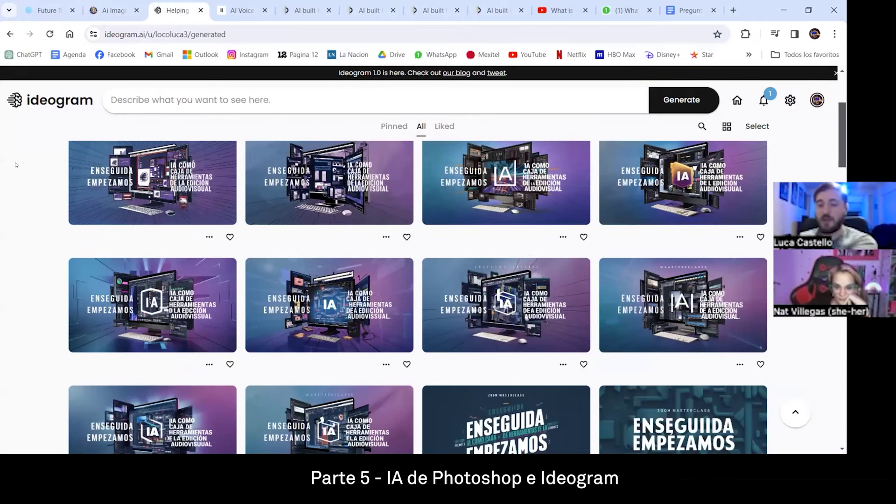
{"action": "scroll", "coordinate": [21, 177], "scroll_direction": "down", "scroll_amount": 3}
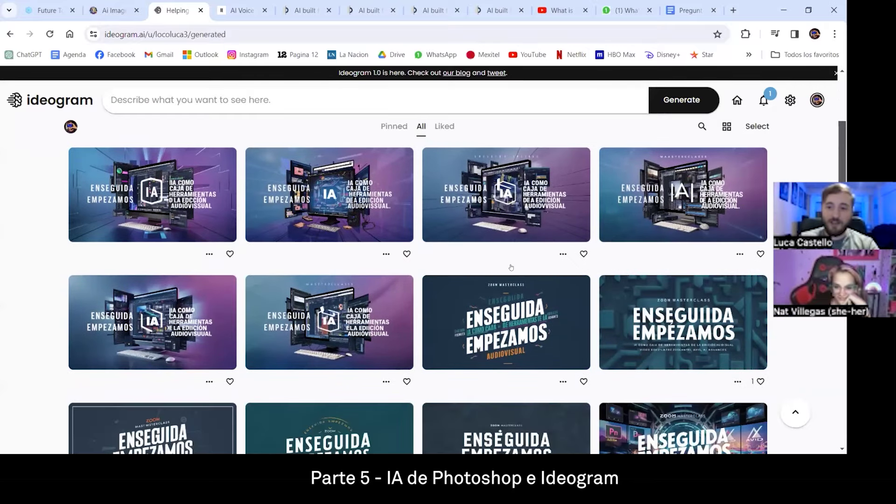
{"action": "scroll", "coordinate": [511, 268], "scroll_direction": "up", "scroll_amount": 3}
{"action": "scroll", "coordinate": [392, 223], "scroll_direction": "down", "scroll_amount": 2}
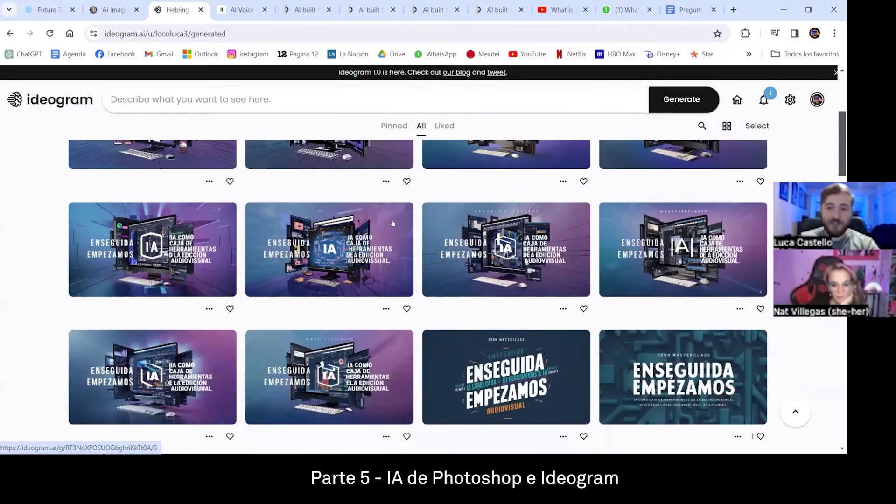
{"action": "scroll", "coordinate": [379, 227], "scroll_direction": "down", "scroll_amount": 2}
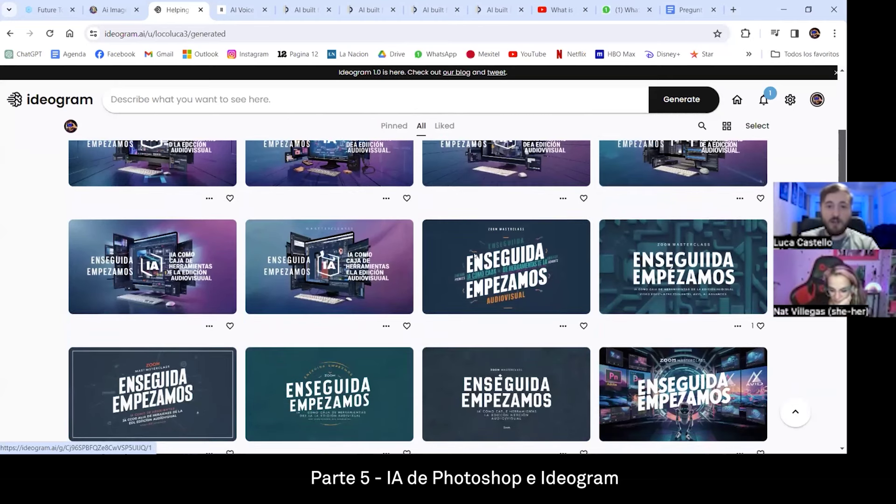
{"action": "scroll", "coordinate": [474, 255], "scroll_direction": "up", "scroll_amount": 5}
{"action": "scroll", "coordinate": [287, 227], "scroll_direction": "down", "scroll_amount": 1}
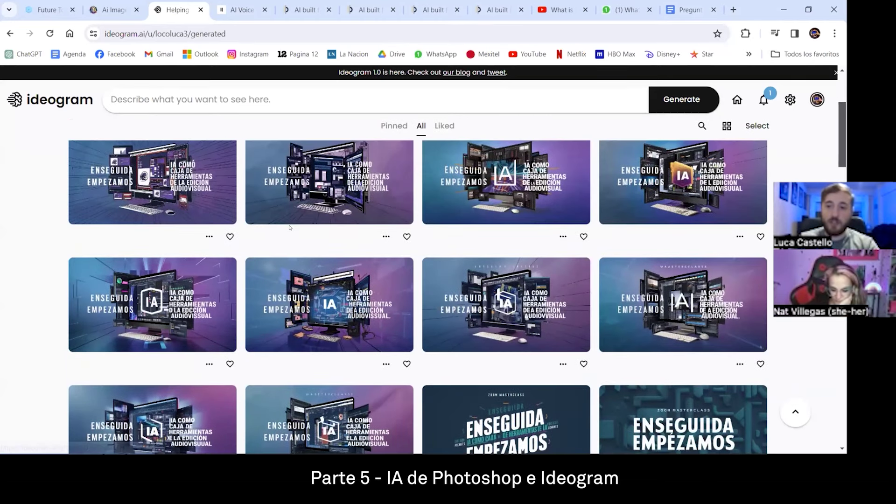
{"action": "scroll", "coordinate": [287, 228], "scroll_direction": "up", "scroll_amount": 1}
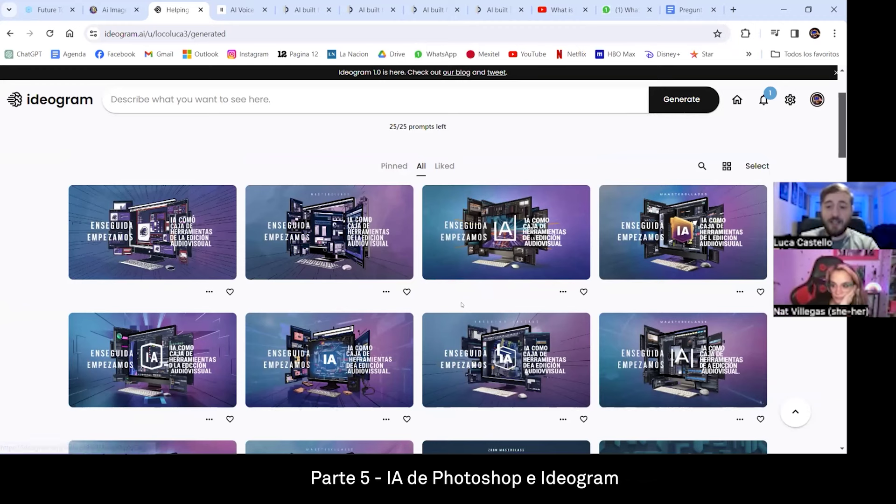
{"action": "scroll", "coordinate": [397, 222], "scroll_direction": "down", "scroll_amount": 1}
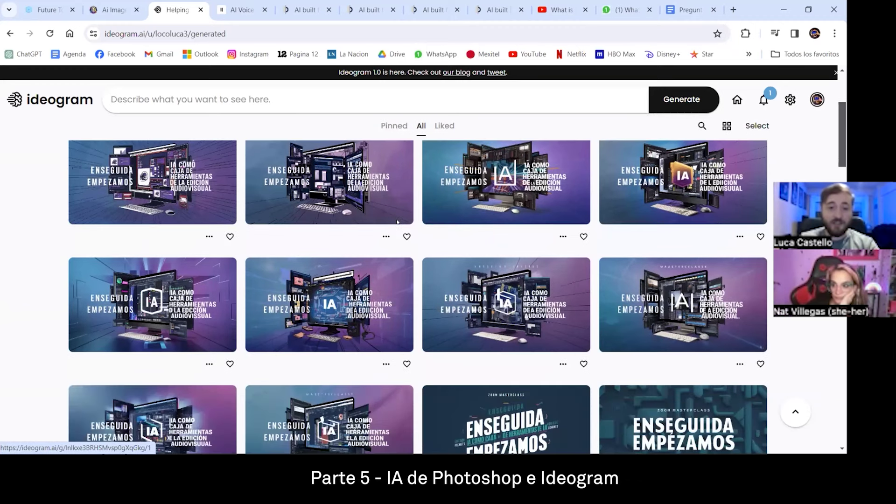
- Open the "Enseguida empezamos" cover with the multi-window computer screen and examine its lettering and prompt
{"action": "left_click", "coordinate": [274, 245]}
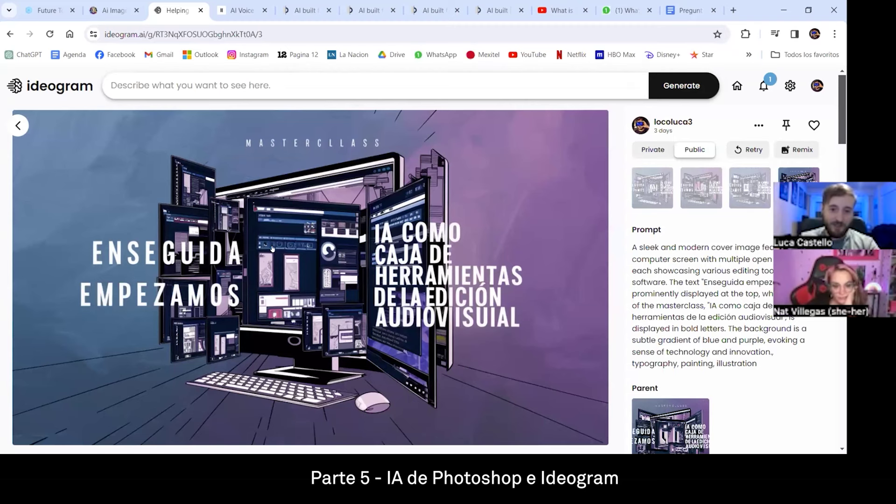
{"action": "scroll", "coordinate": [327, 258], "scroll_direction": "down", "scroll_amount": 1}
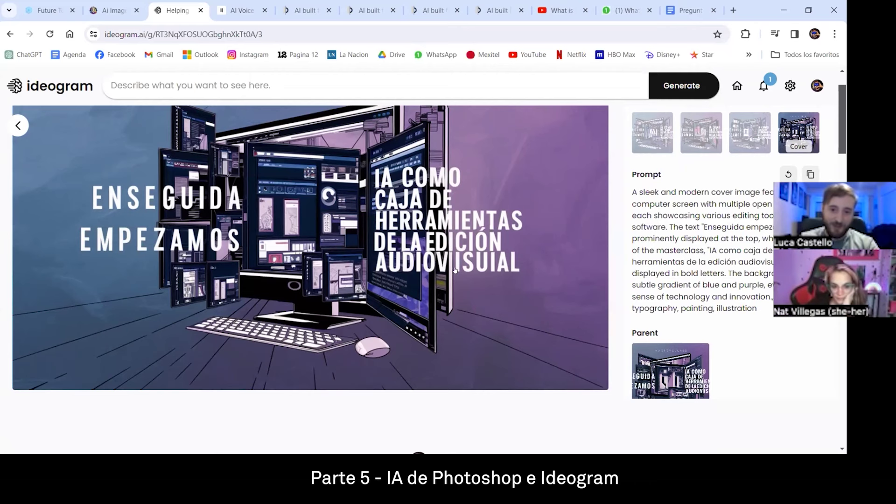
{"action": "scroll", "coordinate": [425, 265], "scroll_direction": "up", "scroll_amount": 1}
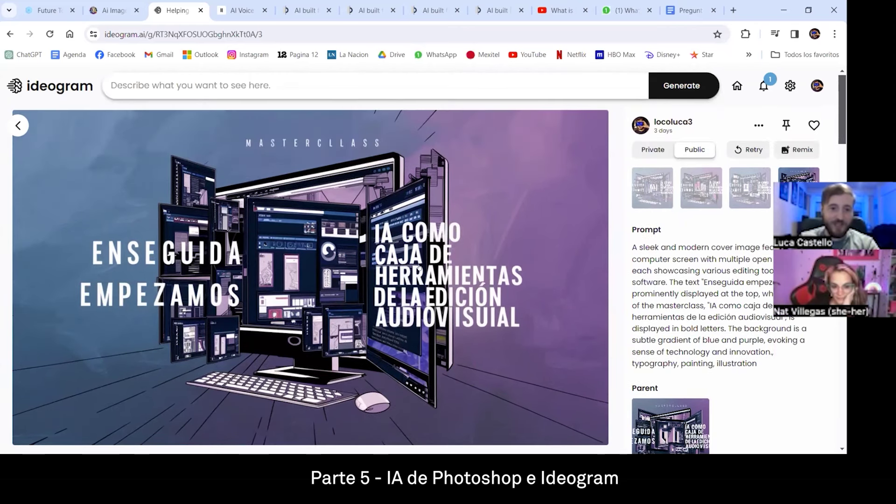
{"action": "scroll", "coordinate": [256, 204], "scroll_direction": "down", "scroll_amount": 1}
{"action": "scroll", "coordinate": [256, 207], "scroll_direction": "up", "scroll_amount": 1}
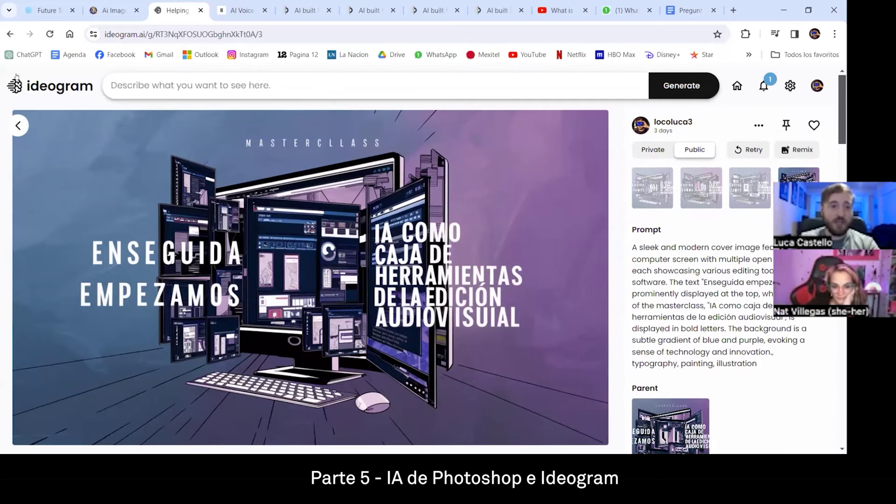
- Browse Ideogram's Explore gallery and open the "La Gran Obra de Dios" image to examine its lettering and prompt, returning to the gallery
{"action": "left_click", "coordinate": [50, 91]}
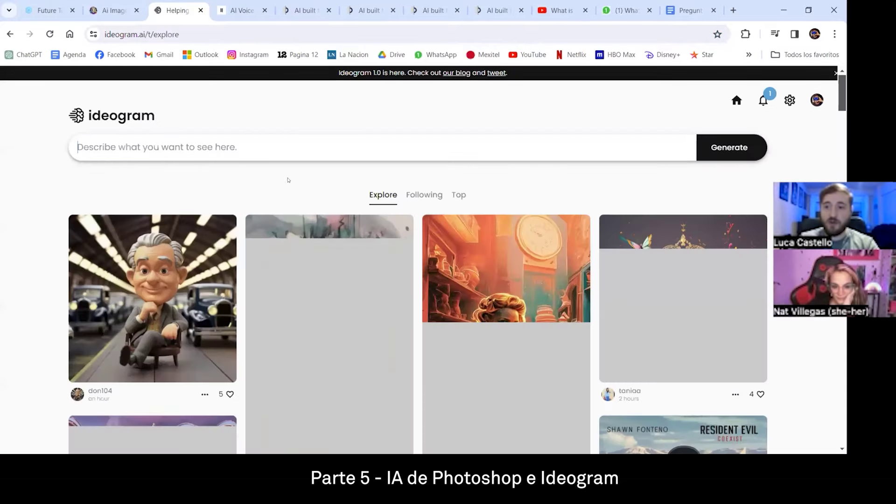
{"action": "scroll", "coordinate": [287, 180], "scroll_direction": "down", "scroll_amount": 1}
{"action": "scroll", "coordinate": [287, 180], "scroll_direction": "up", "scroll_amount": 1}
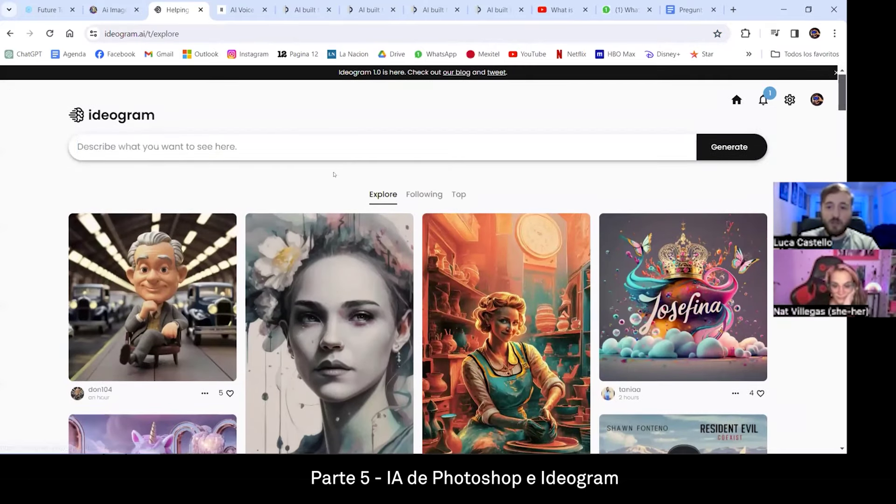
{"action": "scroll", "coordinate": [326, 179], "scroll_direction": "down", "scroll_amount": 2}
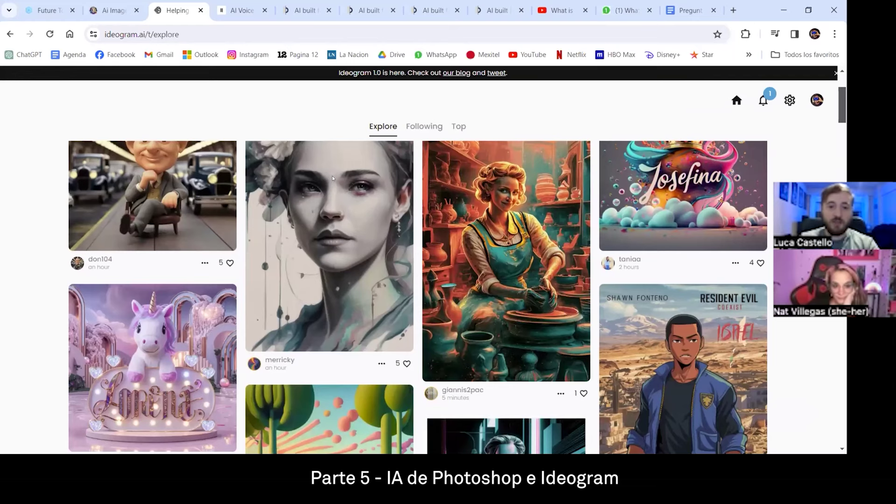
{"action": "scroll", "coordinate": [333, 177], "scroll_direction": "down", "scroll_amount": 5}
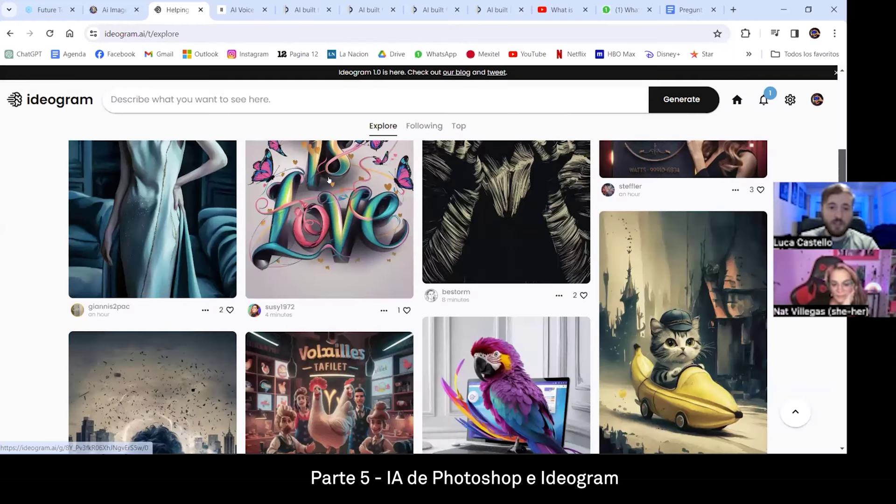
{"action": "scroll", "coordinate": [328, 180], "scroll_direction": "down", "scroll_amount": 5}
{"action": "scroll", "coordinate": [328, 181], "scroll_direction": "down", "scroll_amount": 5}
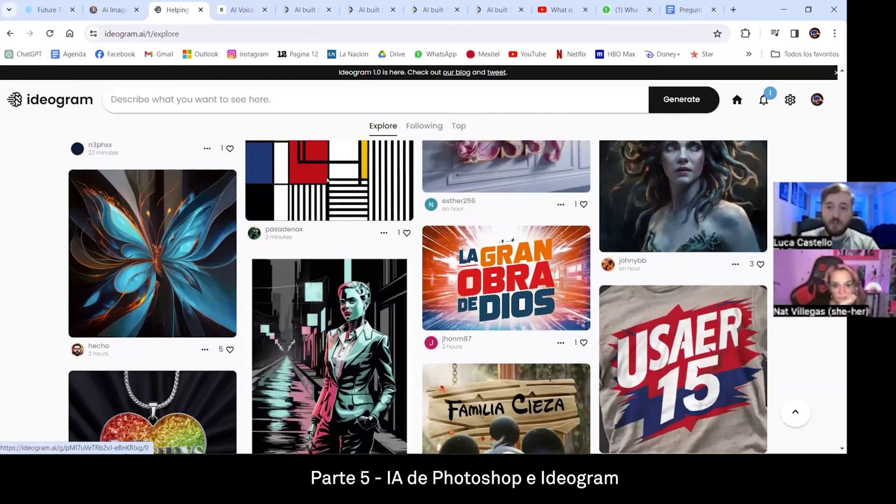
{"action": "left_click", "coordinate": [427, 268]}
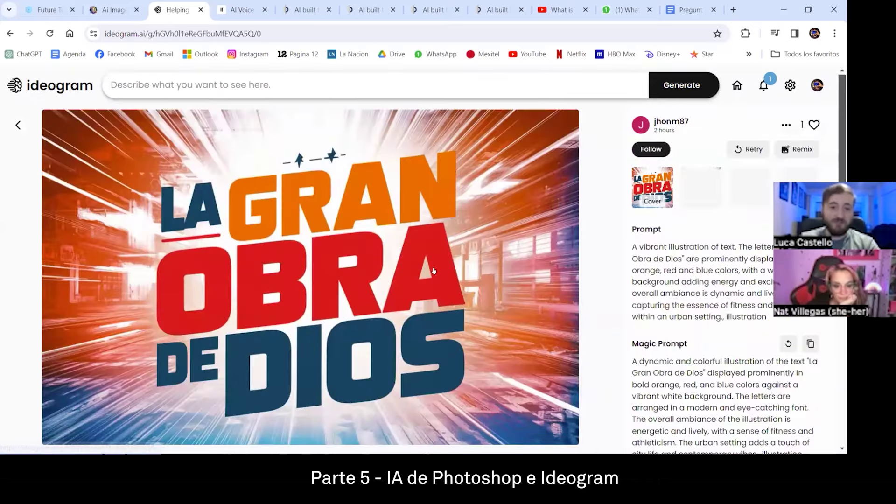
{"action": "left_click", "coordinate": [17, 126]}
- Look through more community images in the Explore gallery, comparing the designs that contain lettering
{"action": "scroll", "coordinate": [417, 241], "scroll_direction": "down", "scroll_amount": 8}
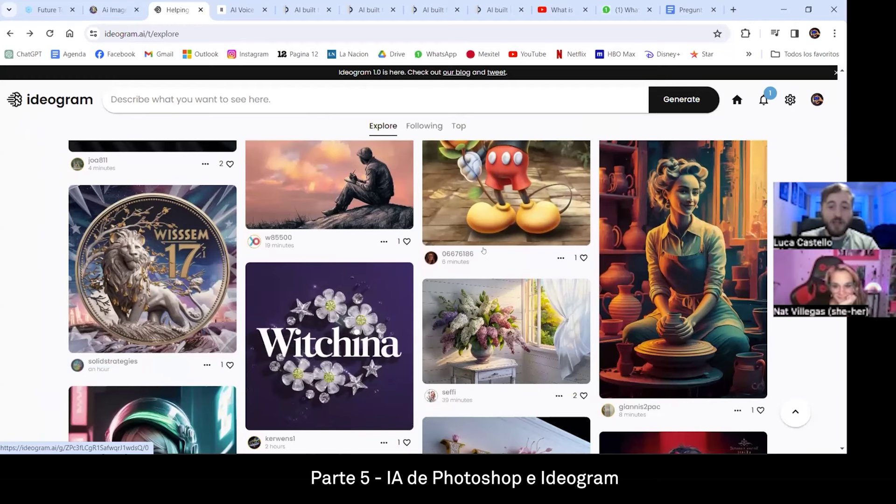
{"action": "scroll", "coordinate": [483, 250], "scroll_direction": "down", "scroll_amount": 3}
{"action": "scroll", "coordinate": [441, 242], "scroll_direction": "down", "scroll_amount": 3}
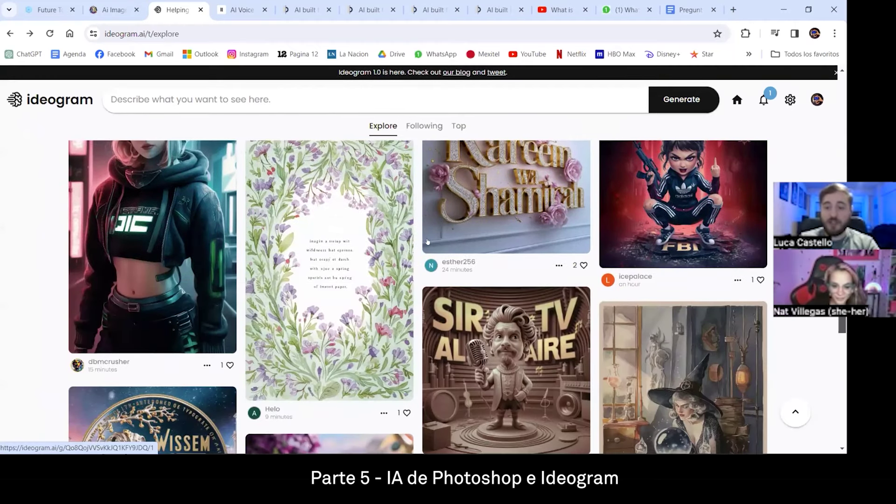
{"action": "scroll", "coordinate": [441, 242], "scroll_direction": "down", "scroll_amount": 3}
{"action": "scroll", "coordinate": [339, 231], "scroll_direction": "down", "scroll_amount": 3}
{"action": "scroll", "coordinate": [339, 232], "scroll_direction": "up", "scroll_amount": 1}
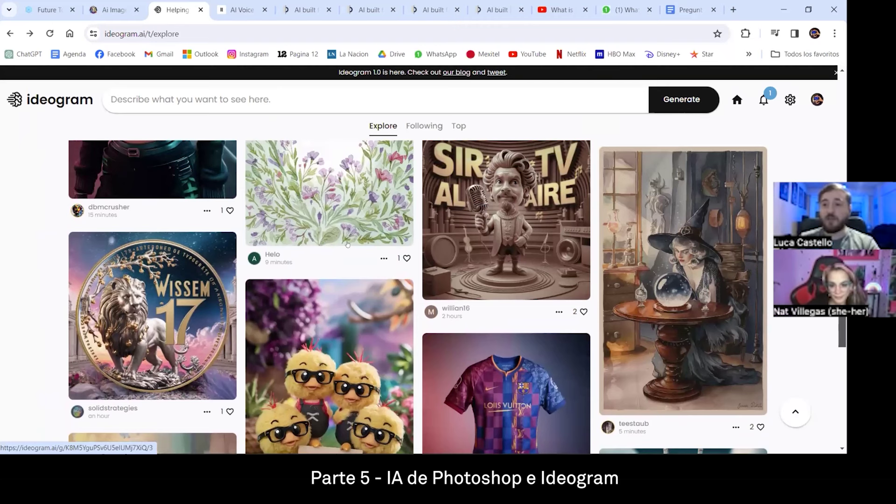
{"action": "scroll", "coordinate": [322, 246], "scroll_direction": "up", "scroll_amount": 15}
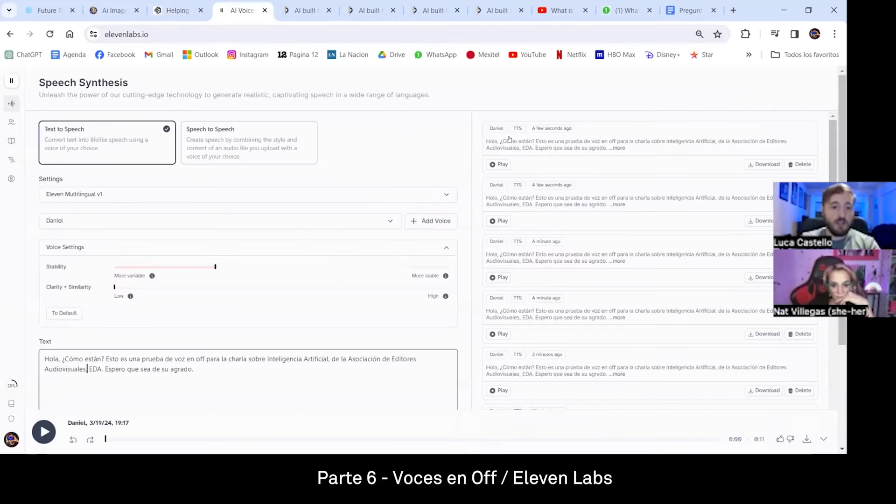
- Examine the Text to Speech model, voice settings, script and generation history on the Speech Synthesis page
{"action": "scroll", "coordinate": [347, 124], "scroll_direction": "down", "scroll_amount": 2}
{"action": "scroll", "coordinate": [346, 124], "scroll_direction": "up", "scroll_amount": 2}
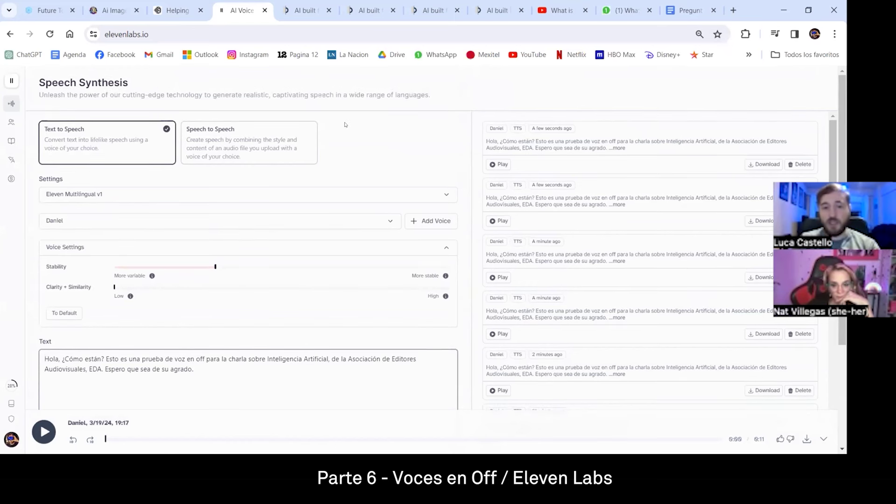
{"action": "scroll", "coordinate": [369, 153], "scroll_direction": "down", "scroll_amount": 2}
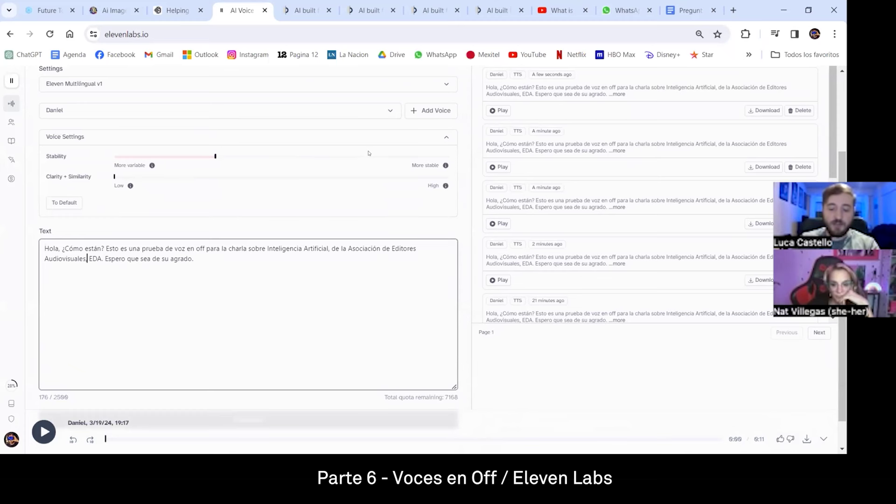
{"action": "scroll", "coordinate": [367, 145], "scroll_direction": "up", "scroll_amount": 2}
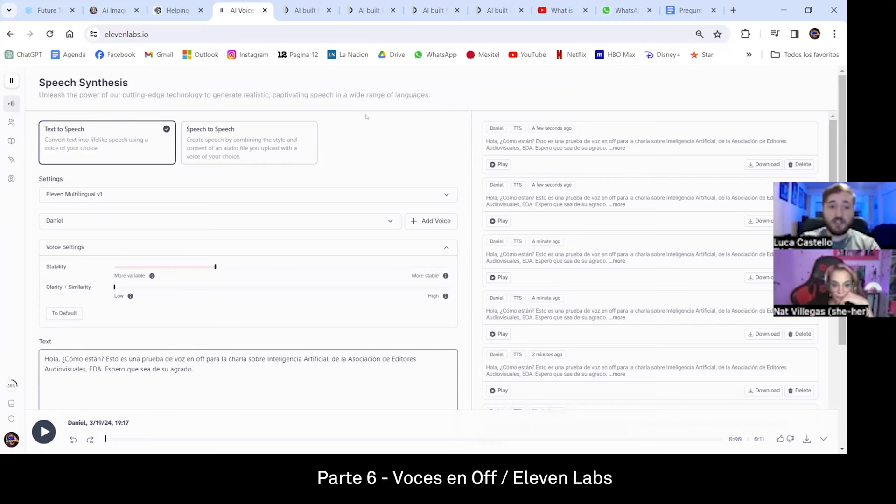
{"action": "scroll", "coordinate": [389, 159], "scroll_direction": "down", "scroll_amount": 1}
{"action": "scroll", "coordinate": [466, 231], "scroll_direction": "up", "scroll_amount": 1}
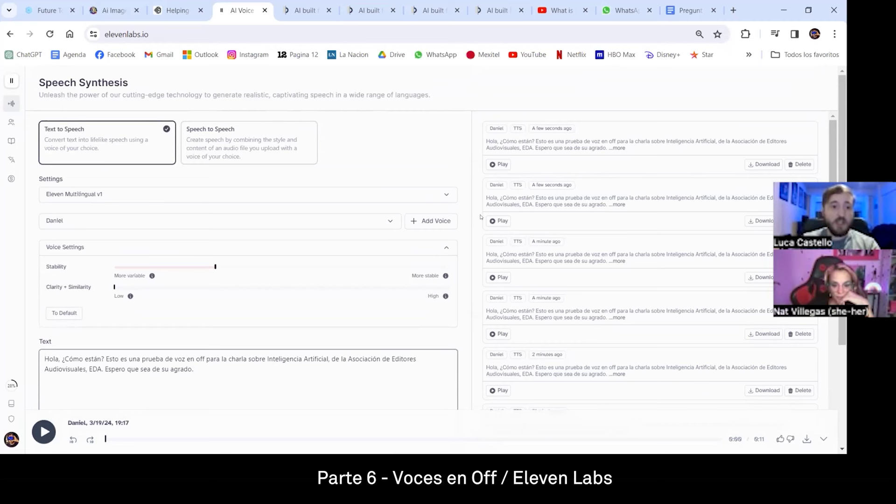
{"action": "scroll", "coordinate": [473, 214], "scroll_direction": "down", "scroll_amount": 3}
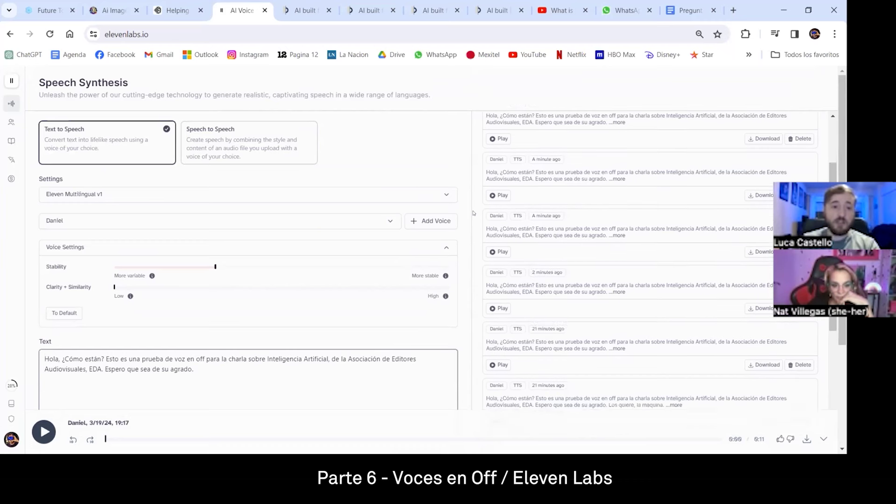
{"action": "scroll", "coordinate": [469, 175], "scroll_direction": "up", "scroll_amount": 3}
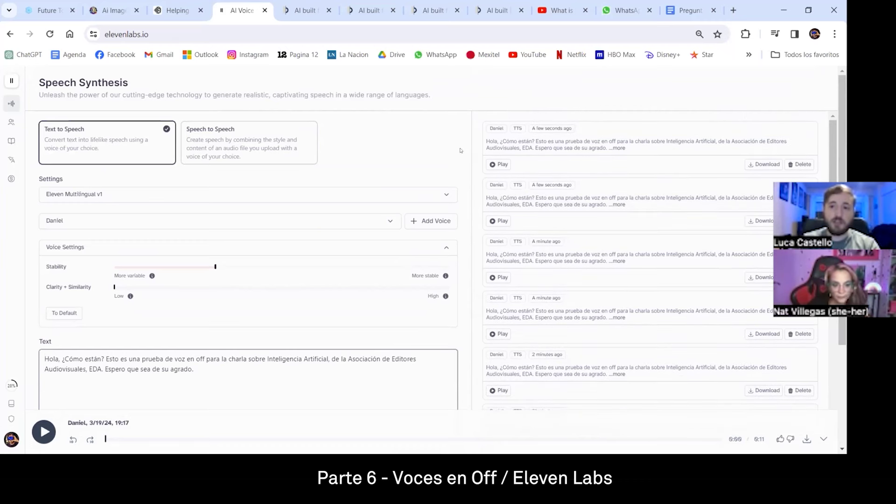
{"action": "scroll", "coordinate": [460, 145], "scroll_direction": "down", "scroll_amount": 2}
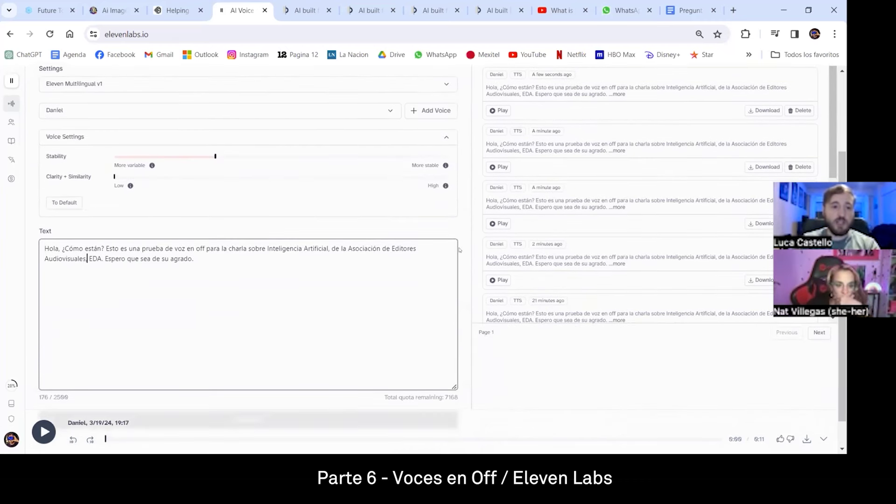
{"action": "scroll", "coordinate": [355, 131], "scroll_direction": "up", "scroll_amount": 2}
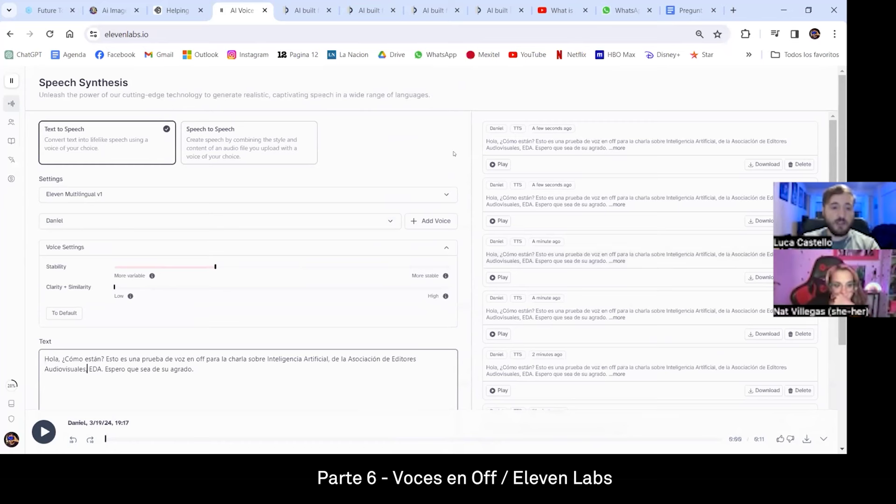
- Generate speech from the existing Spanish voice-over text with the Daniel voice and Eleven Multilingual v1, and listen to the clip
{"action": "scroll", "coordinate": [450, 161], "scroll_direction": "down", "scroll_amount": 3}
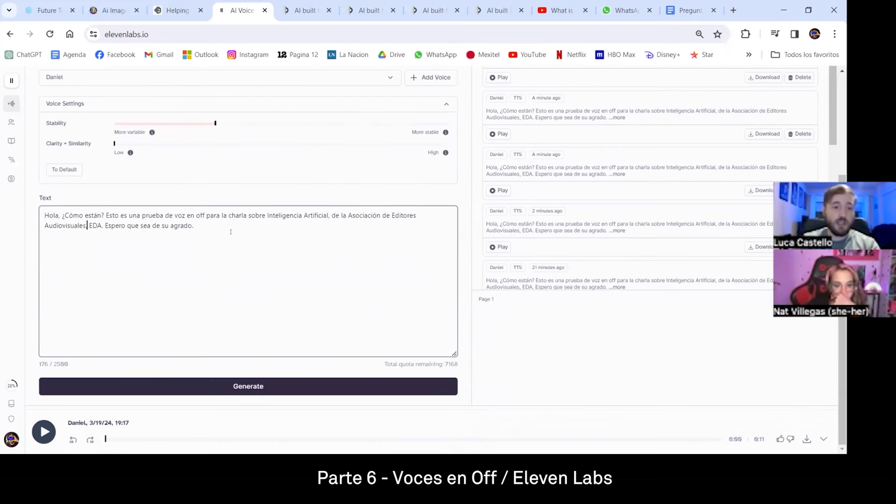
{"action": "key", "text": "ctrl+a"}
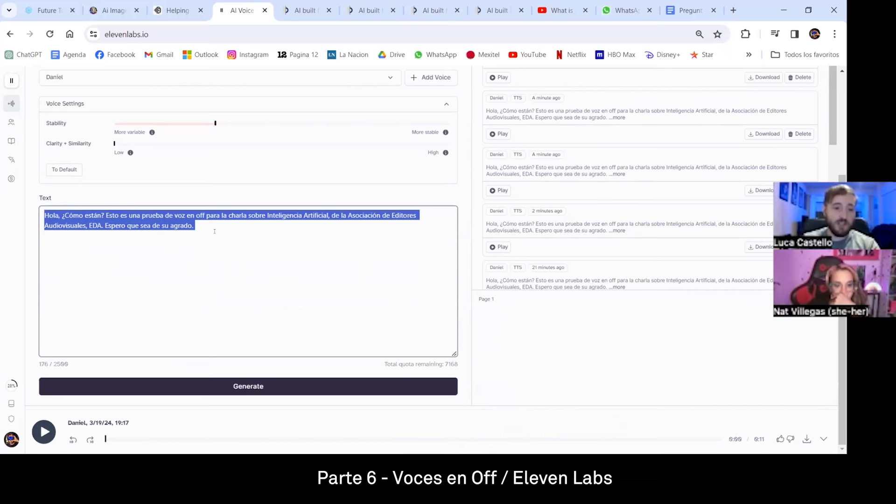
{"action": "left_click", "coordinate": [214, 231]}
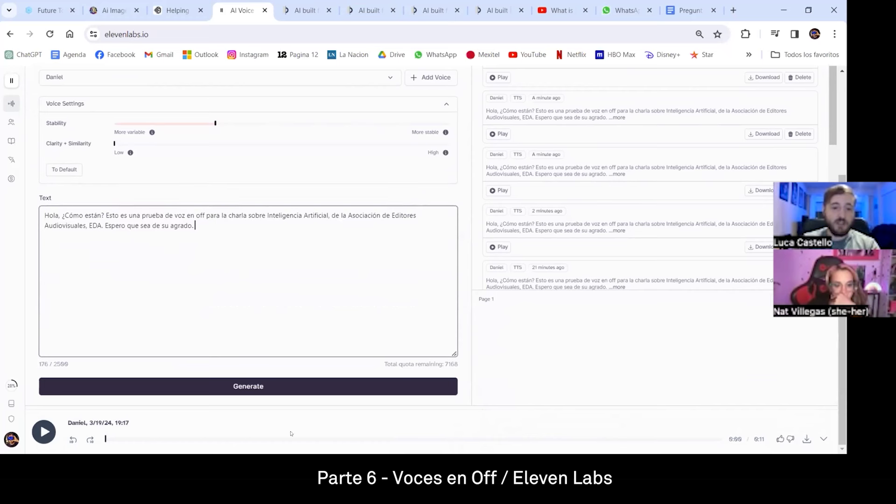
{"action": "left_click", "coordinate": [228, 386]}
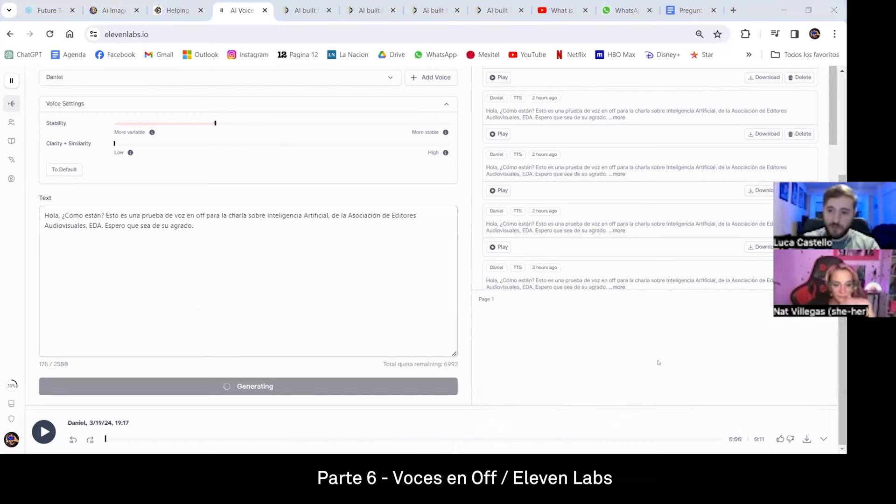
{"action": "left_click", "coordinate": [307, 277]}
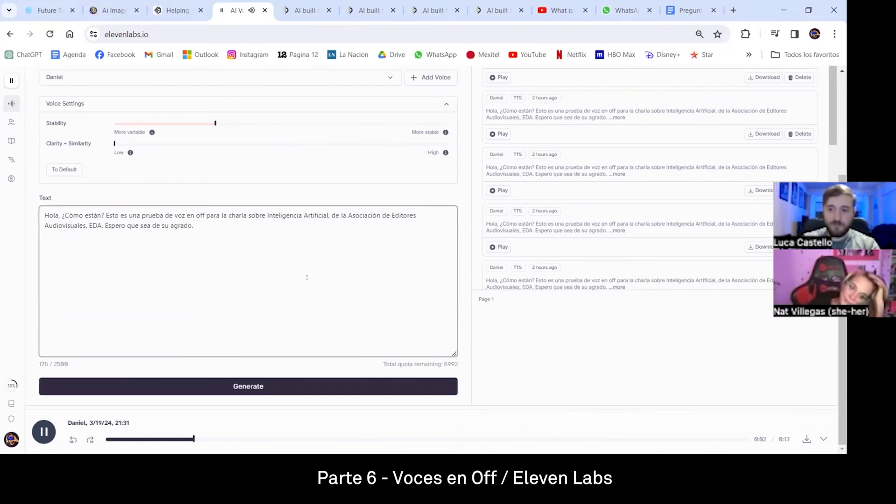
{"action": "scroll", "coordinate": [307, 278], "scroll_direction": "up", "scroll_amount": 1}
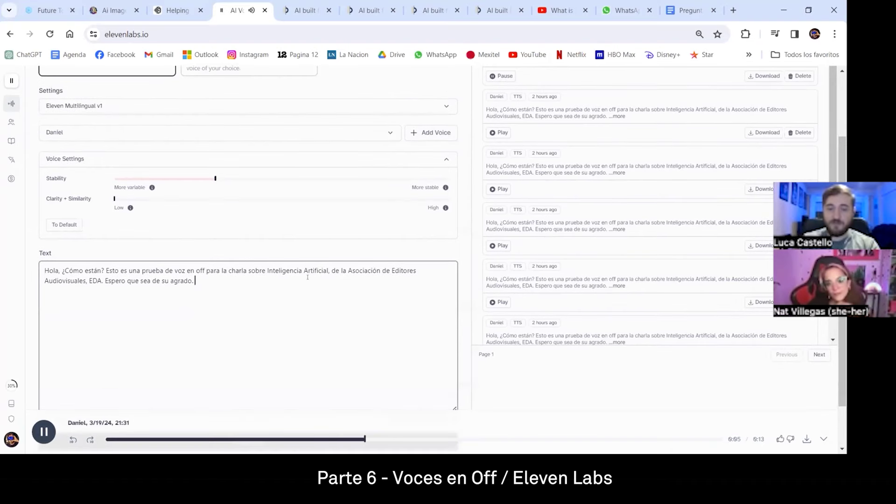
{"action": "scroll", "coordinate": [367, 292], "scroll_direction": "down", "scroll_amount": 1}
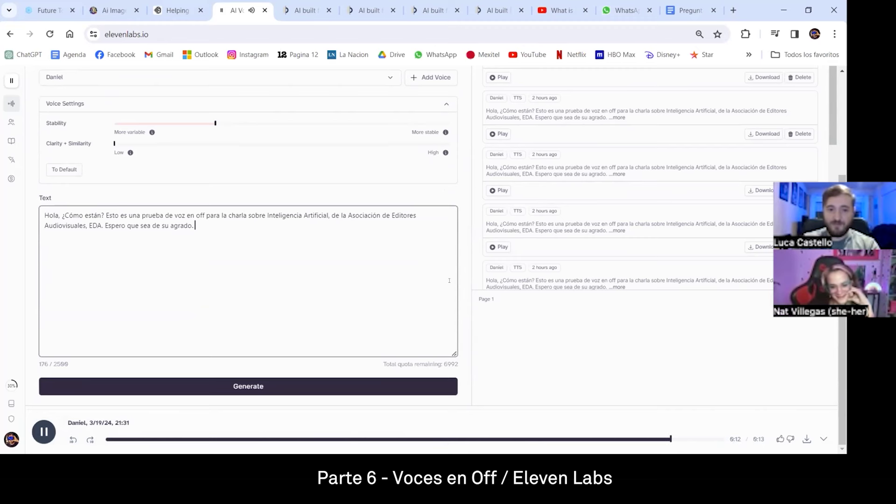
{"action": "scroll", "coordinate": [449, 281], "scroll_direction": "up", "scroll_amount": 3}
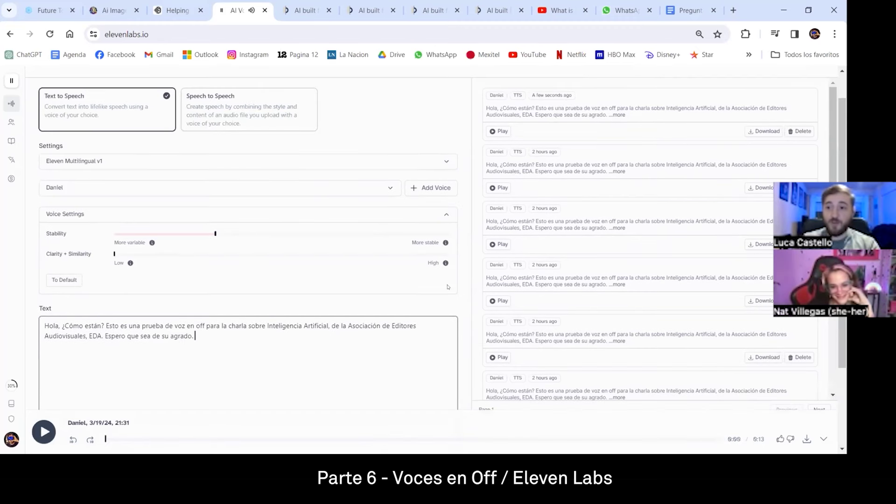
{"action": "scroll", "coordinate": [448, 287], "scroll_direction": "up", "scroll_amount": 1}
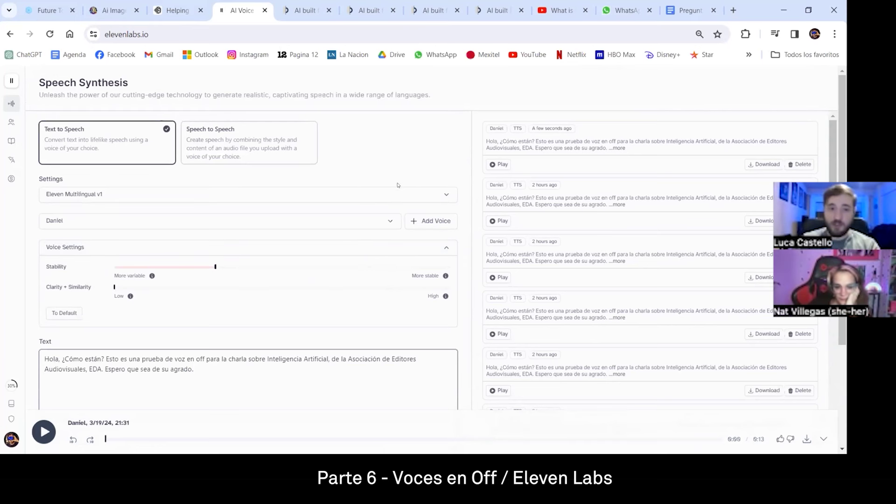
{"action": "scroll", "coordinate": [405, 173], "scroll_direction": "down", "scroll_amount": 1}
{"action": "scroll", "coordinate": [407, 158], "scroll_direction": "up", "scroll_amount": 1}
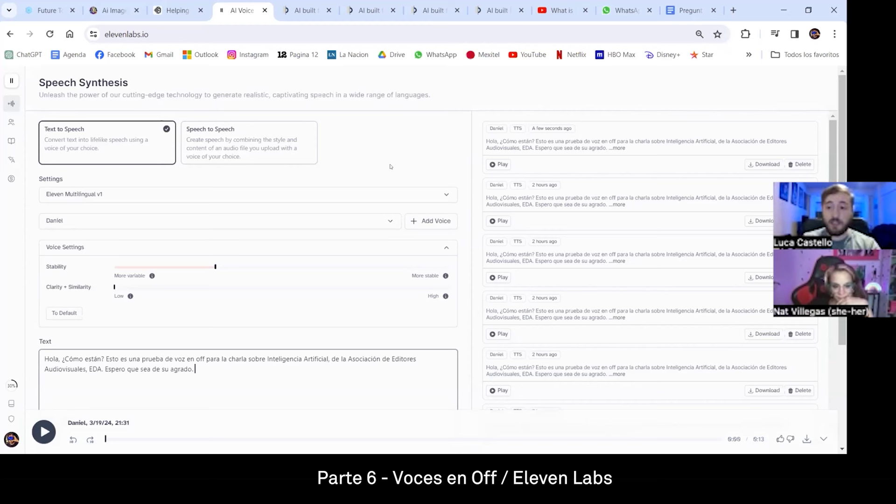
{"action": "scroll", "coordinate": [380, 138], "scroll_direction": "down", "scroll_amount": 1}
{"action": "scroll", "coordinate": [366, 164], "scroll_direction": "up", "scroll_amount": 1}
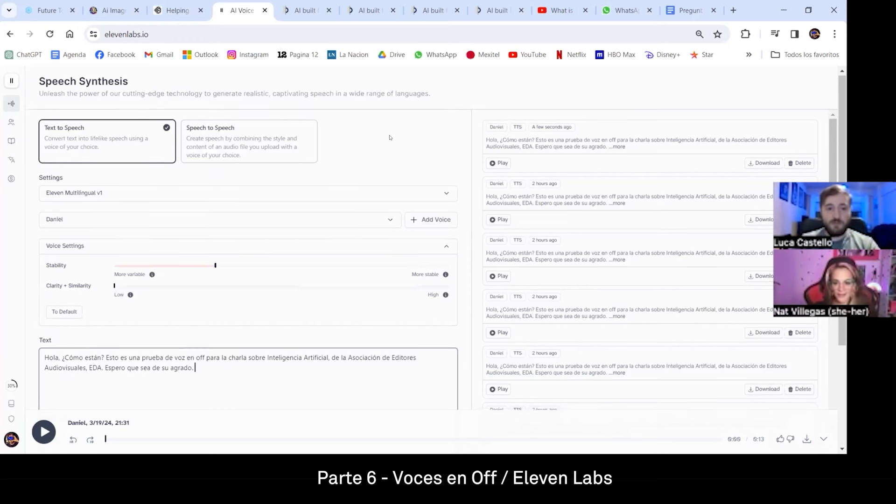
{"action": "scroll", "coordinate": [389, 132], "scroll_direction": "down", "scroll_amount": 1}
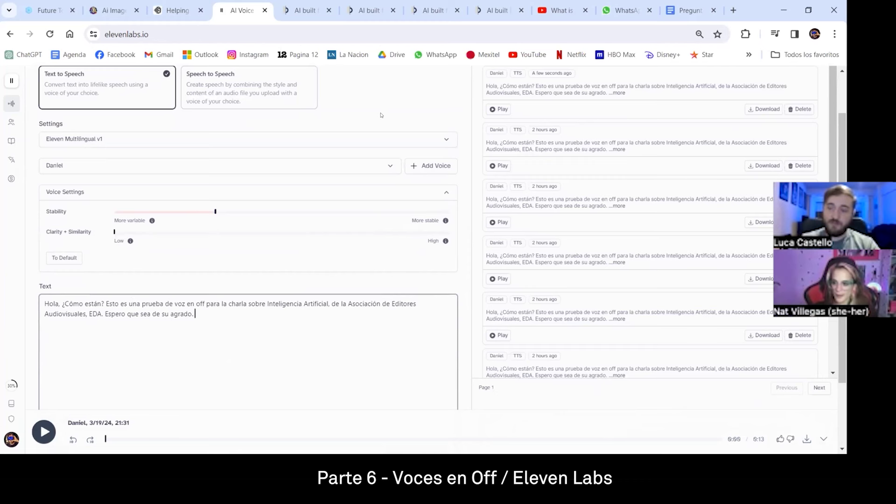
{"action": "scroll", "coordinate": [381, 115], "scroll_direction": "up", "scroll_amount": 1}
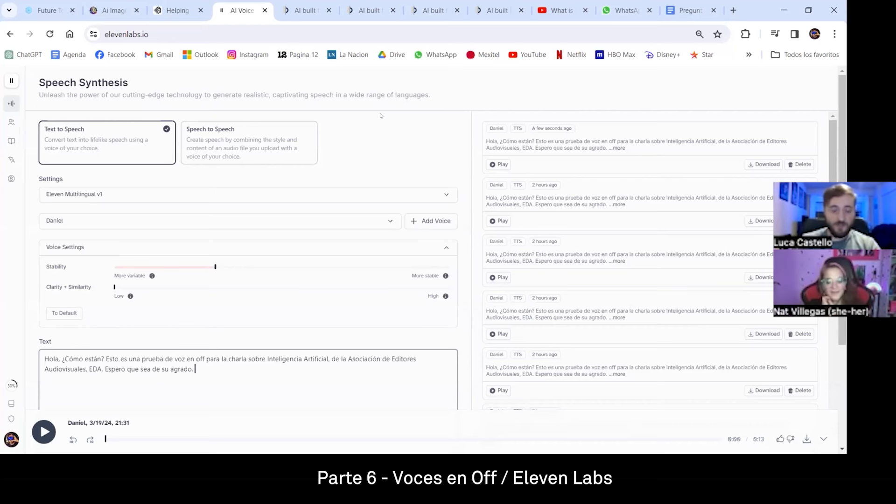
{"action": "scroll", "coordinate": [438, 137], "scroll_direction": "down", "scroll_amount": 3}
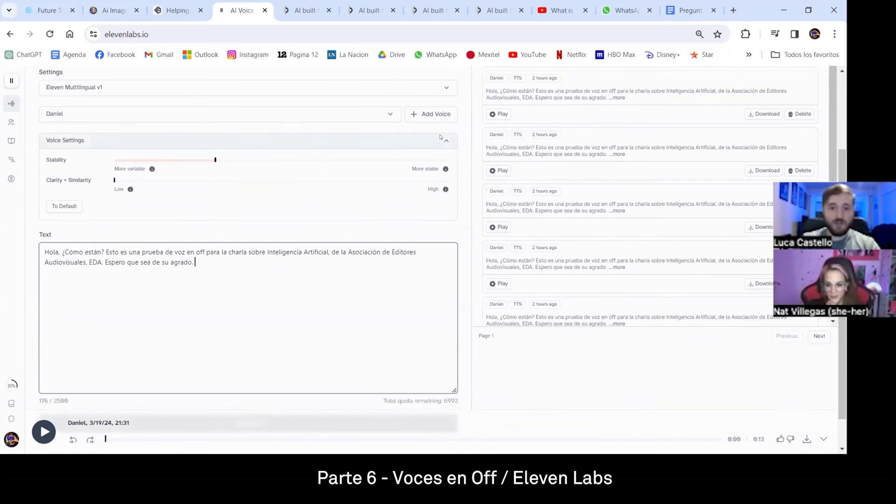
{"action": "scroll", "coordinate": [439, 137], "scroll_direction": "up", "scroll_amount": 3}
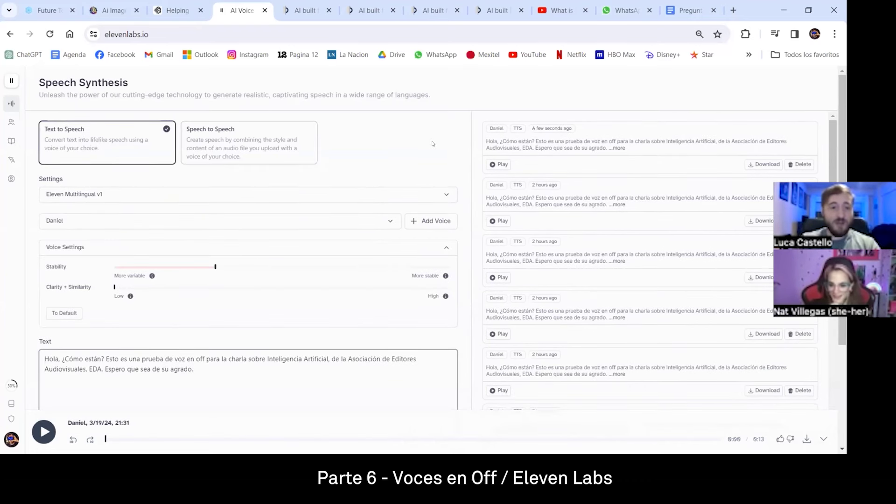
{"action": "scroll", "coordinate": [432, 145], "scroll_direction": "down", "scroll_amount": 1}
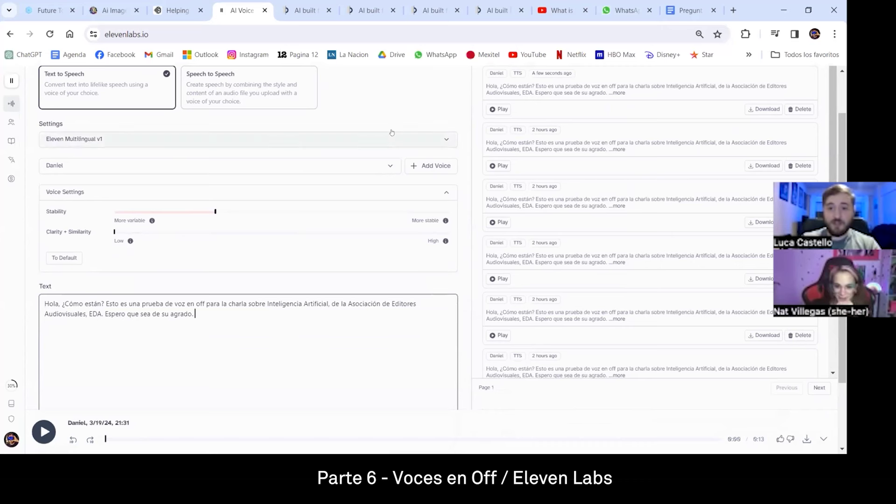
{"action": "scroll", "coordinate": [414, 130], "scroll_direction": "up", "scroll_amount": 1}
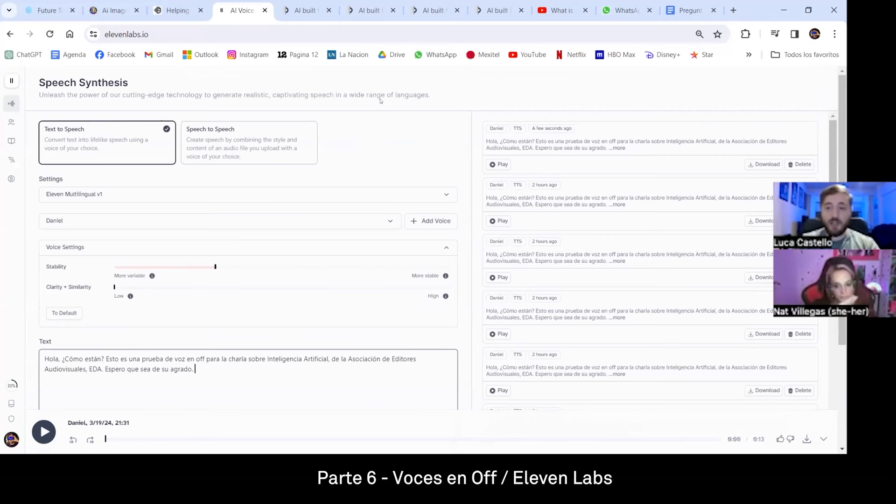
- Switch to Output's Pack Generator page and bring up the results for the "Rock Depresivo" prompt
{"action": "left_click", "coordinate": [303, 10]}
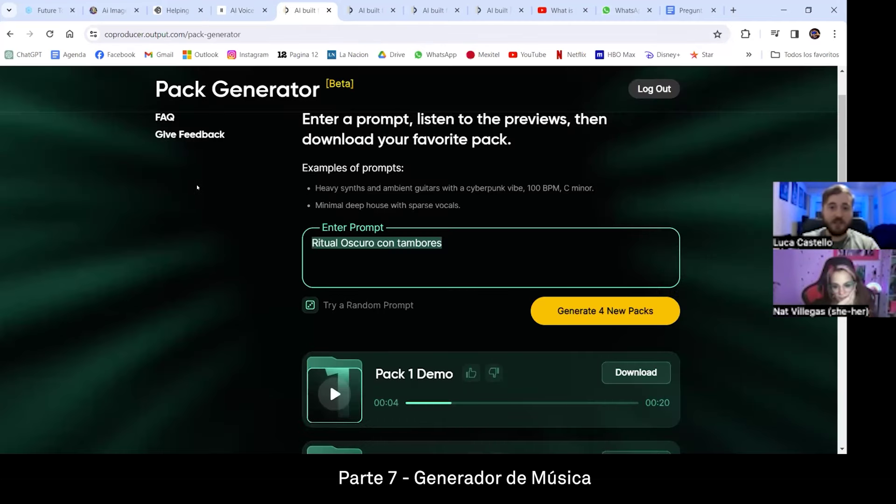
{"action": "scroll", "coordinate": [194, 190], "scroll_direction": "down", "scroll_amount": 3}
{"action": "scroll", "coordinate": [482, 157], "scroll_direction": "up", "scroll_amount": 4}
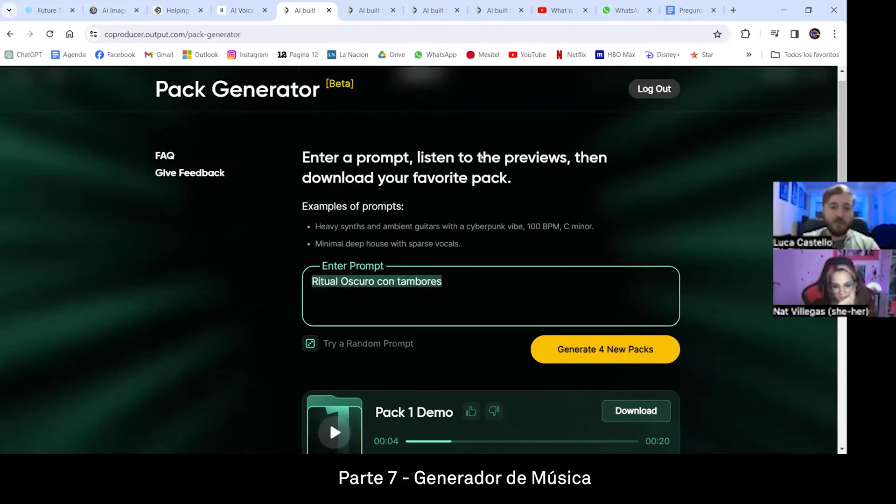
{"action": "key", "text": "ctrl+Tab"}
{"action": "key", "text": "ctrl+Tab"}
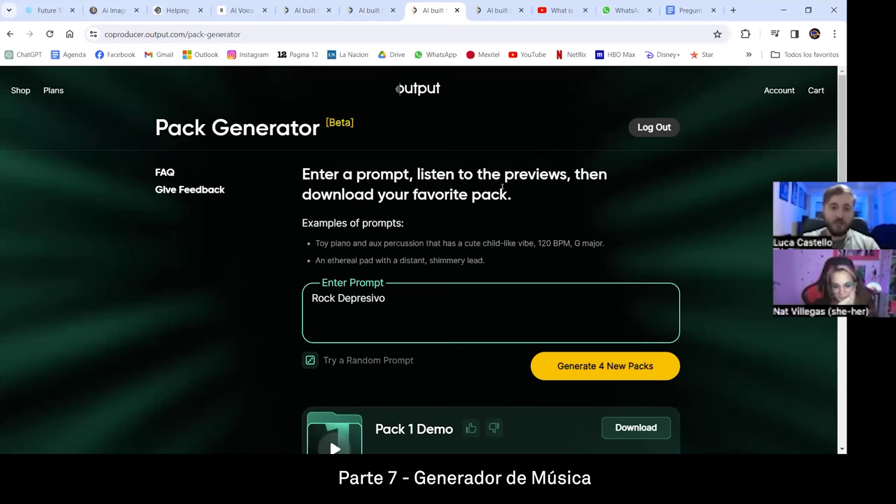
{"action": "scroll", "coordinate": [412, 235], "scroll_direction": "down", "scroll_amount": 3}
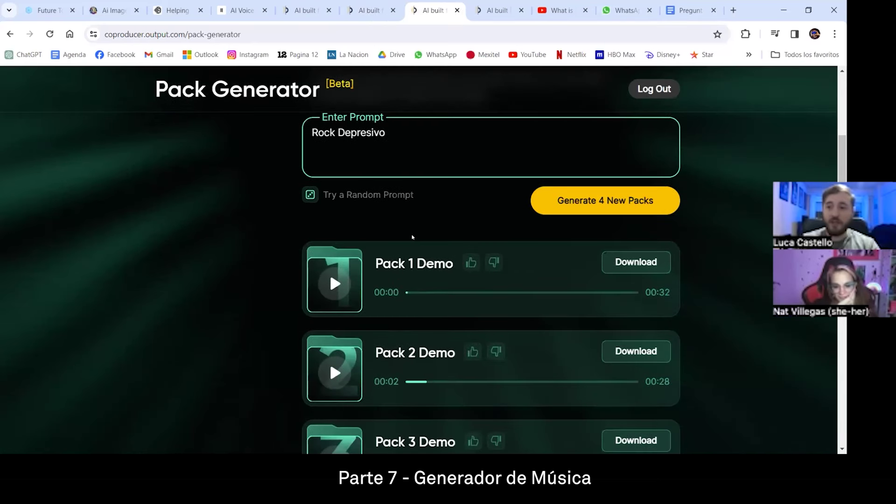
{"action": "scroll", "coordinate": [412, 237], "scroll_direction": "up", "scroll_amount": 3}
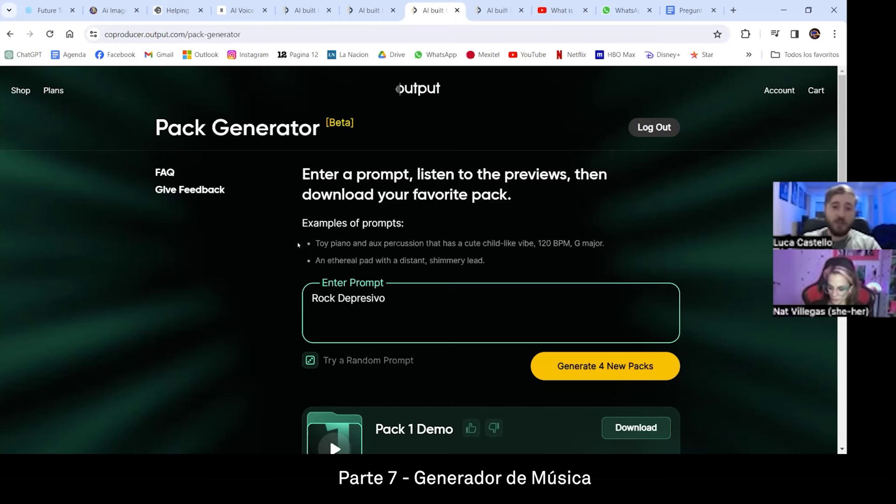
- Examine the Pack Generator's example prompts, the prompt field and the demo packs for "Rock Depresivo"
{"action": "scroll", "coordinate": [271, 228], "scroll_direction": "down", "scroll_amount": 3}
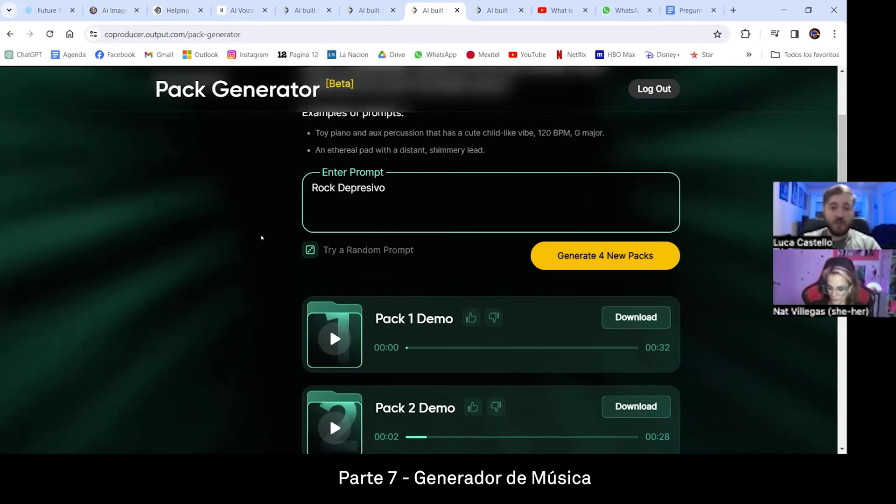
{"action": "scroll", "coordinate": [261, 238], "scroll_direction": "down", "scroll_amount": 2}
{"action": "scroll", "coordinate": [261, 238], "scroll_direction": "up", "scroll_amount": 5}
{"action": "scroll", "coordinate": [261, 238], "scroll_direction": "down", "scroll_amount": 1}
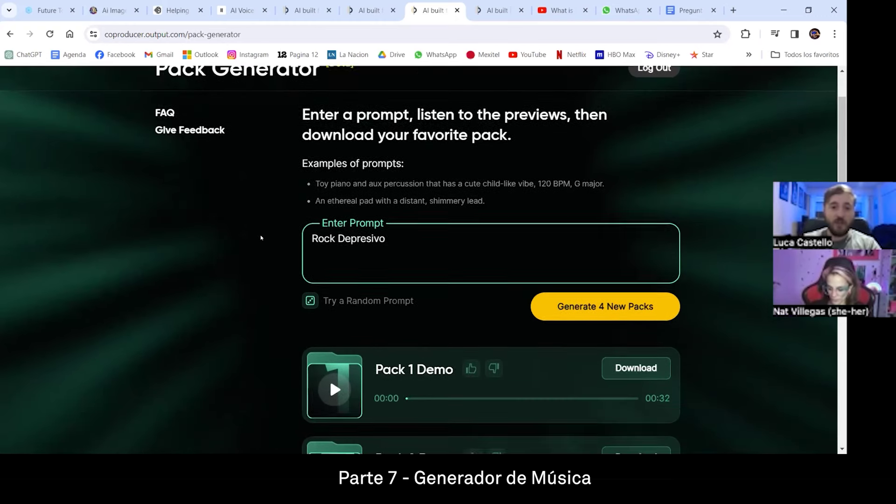
{"action": "scroll", "coordinate": [262, 238], "scroll_direction": "down", "scroll_amount": 1}
{"action": "scroll", "coordinate": [256, 242], "scroll_direction": "up", "scroll_amount": 3}
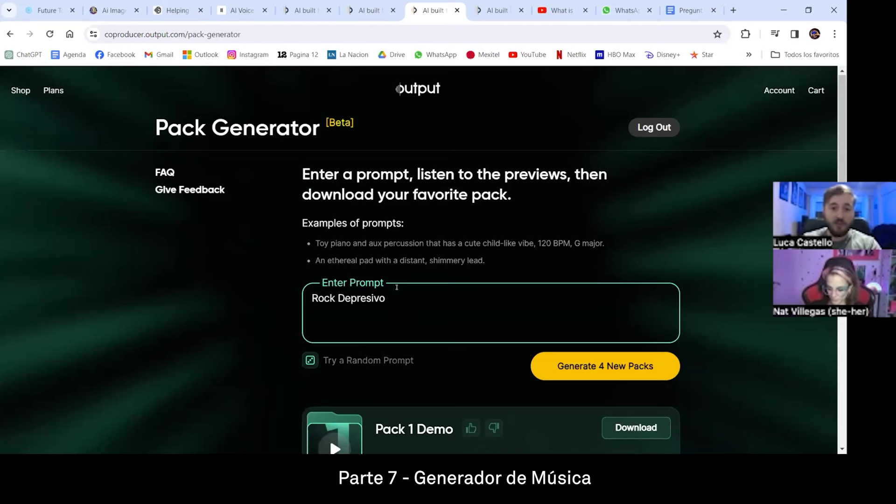
{"action": "scroll", "coordinate": [280, 242], "scroll_direction": "down", "scroll_amount": 1}
{"action": "scroll", "coordinate": [467, 200], "scroll_direction": "up", "scroll_amount": 1}
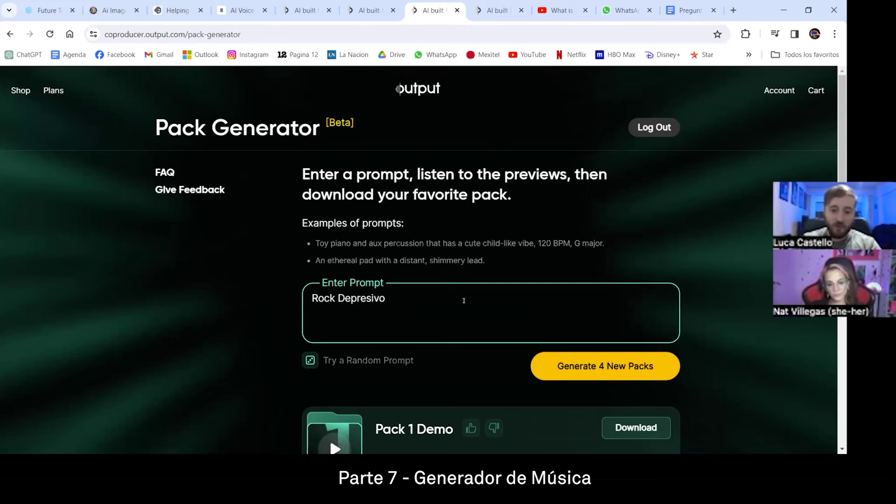
- Listen to the first half of the Pack 1 demo for "Rock Depresivo", then pause it
{"action": "scroll", "coordinate": [451, 230], "scroll_direction": "down", "scroll_amount": 1}
{"action": "scroll", "coordinate": [334, 326], "scroll_direction": "down", "scroll_amount": 3}
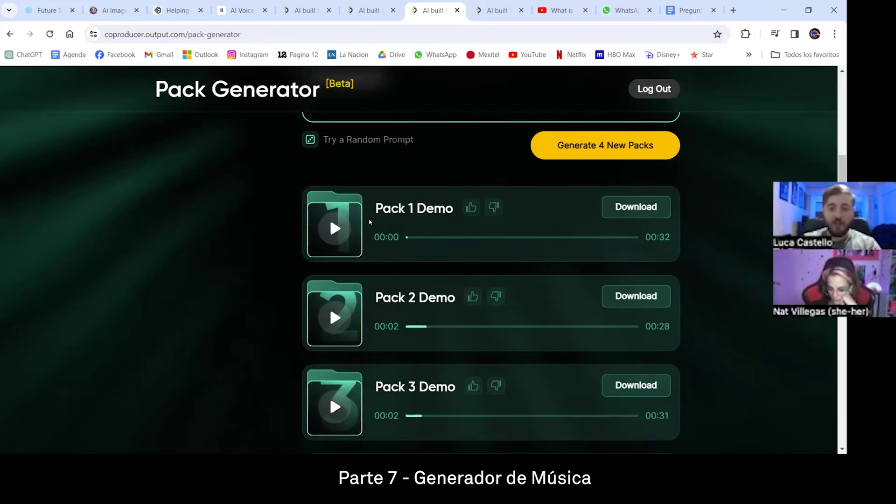
{"action": "scroll", "coordinate": [334, 292], "scroll_direction": "up", "scroll_amount": 1}
{"action": "left_click", "coordinate": [334, 284]}
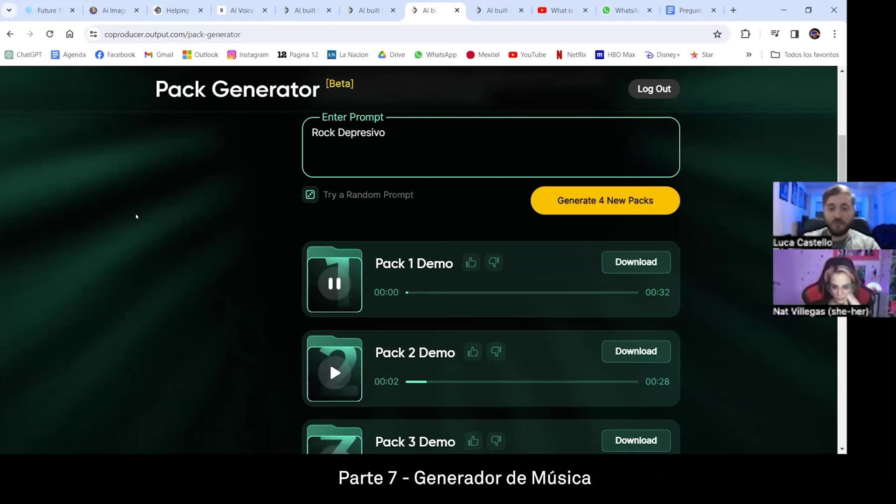
{"action": "scroll", "coordinate": [142, 216], "scroll_direction": "up", "scroll_amount": 3}
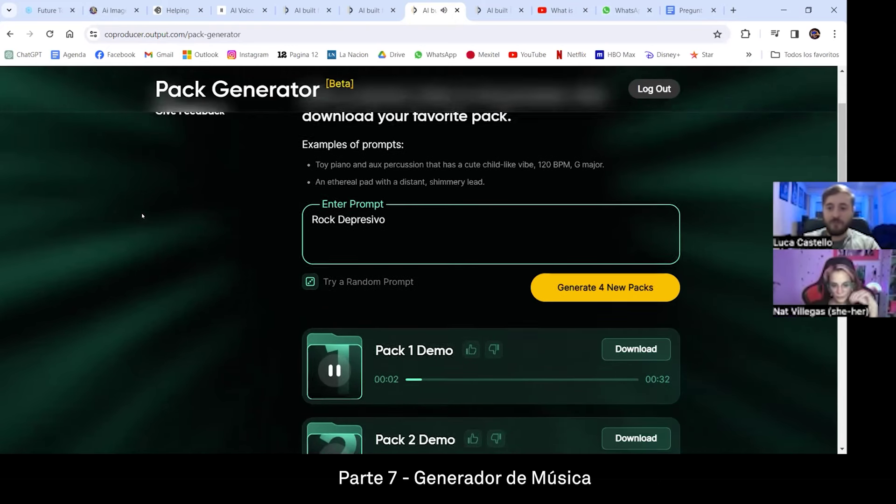
{"action": "scroll", "coordinate": [142, 215], "scroll_direction": "down", "scroll_amount": 1}
{"action": "scroll", "coordinate": [143, 216], "scroll_direction": "down", "scroll_amount": 1}
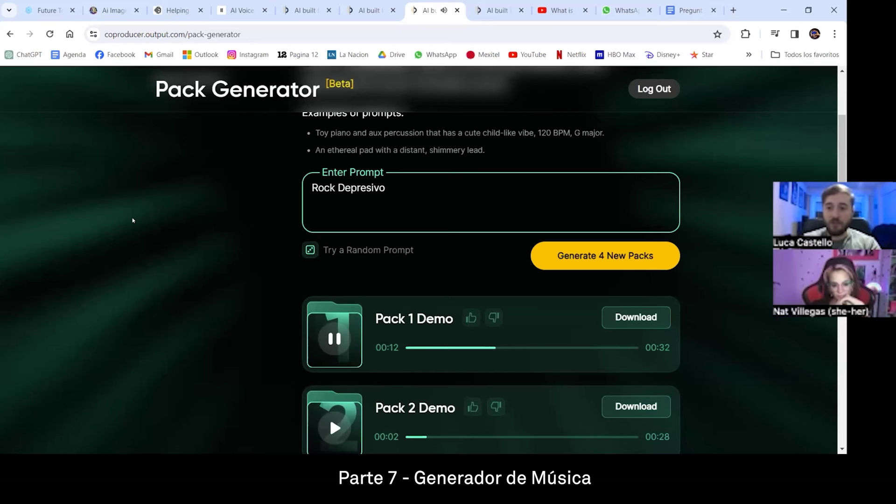
{"action": "scroll", "coordinate": [134, 221], "scroll_direction": "down", "scroll_amount": 1}
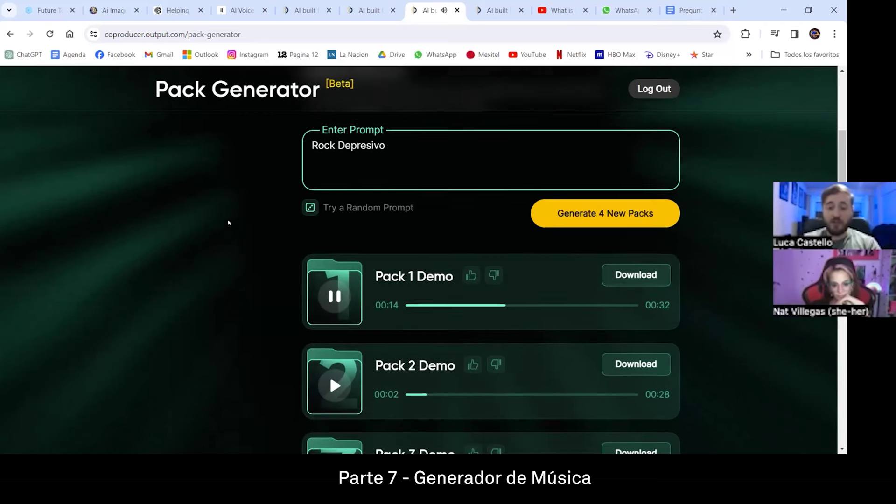
{"action": "key", "text": "space"}
{"action": "scroll", "coordinate": [220, 257], "scroll_direction": "down", "scroll_amount": 2}
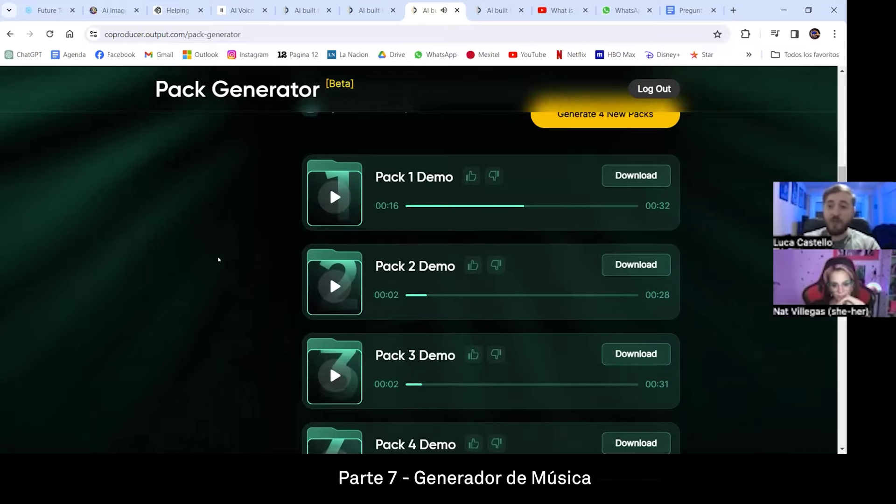
- Review the "Rock Depresivo" prompt together with its four demo packs and their download options
{"action": "scroll", "coordinate": [219, 258], "scroll_direction": "up", "scroll_amount": 3}
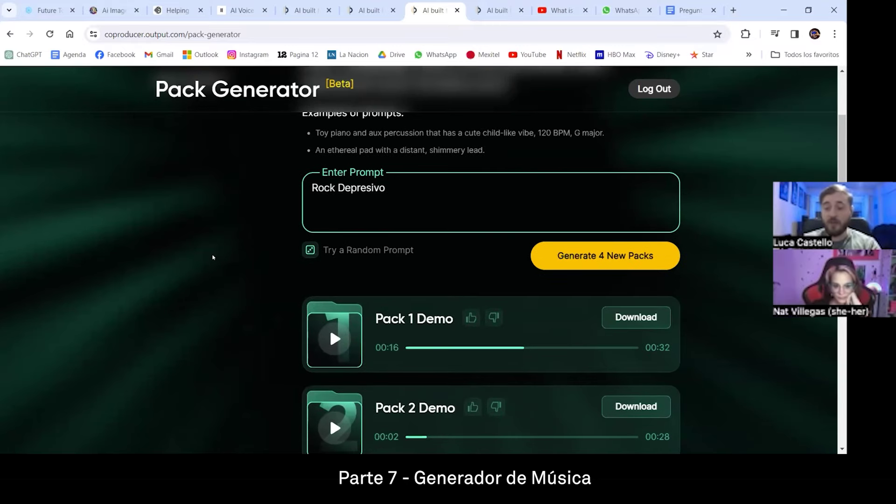
{"action": "scroll", "coordinate": [200, 280], "scroll_direction": "up", "scroll_amount": 2}
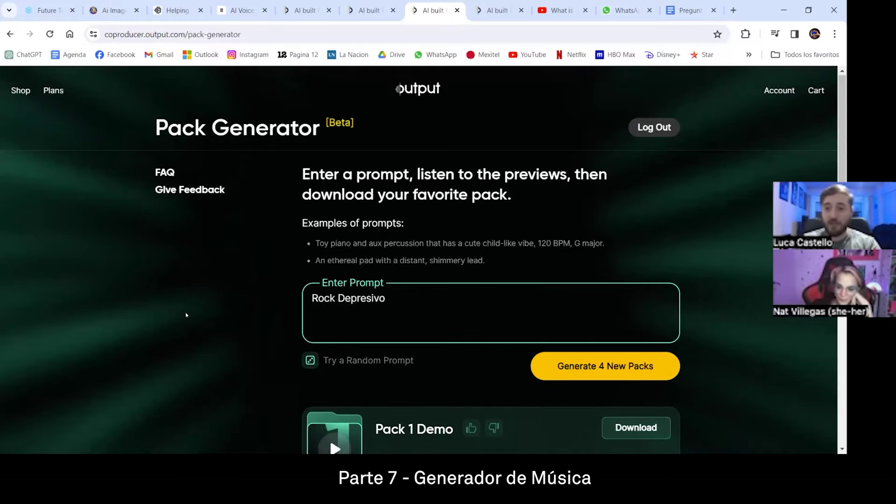
{"action": "scroll", "coordinate": [204, 263], "scroll_direction": "down", "scroll_amount": 2}
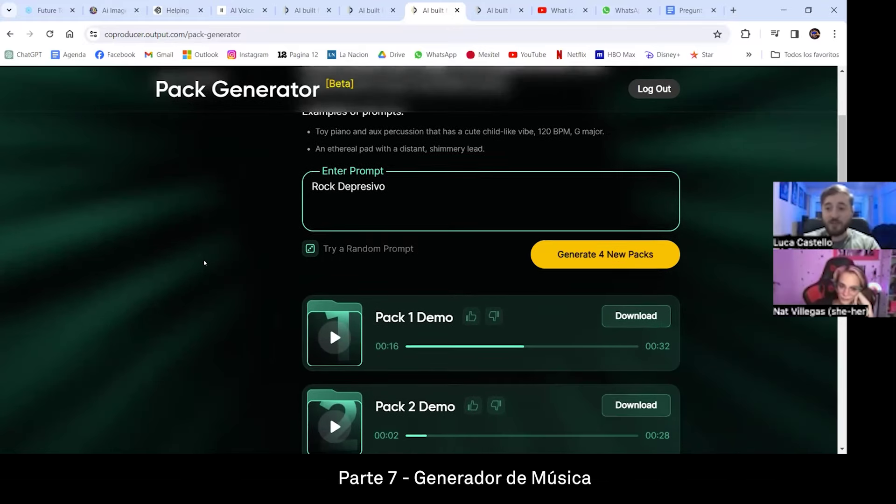
{"action": "scroll", "coordinate": [203, 262], "scroll_direction": "down", "scroll_amount": 1}
{"action": "scroll", "coordinate": [204, 263], "scroll_direction": "down", "scroll_amount": 4}
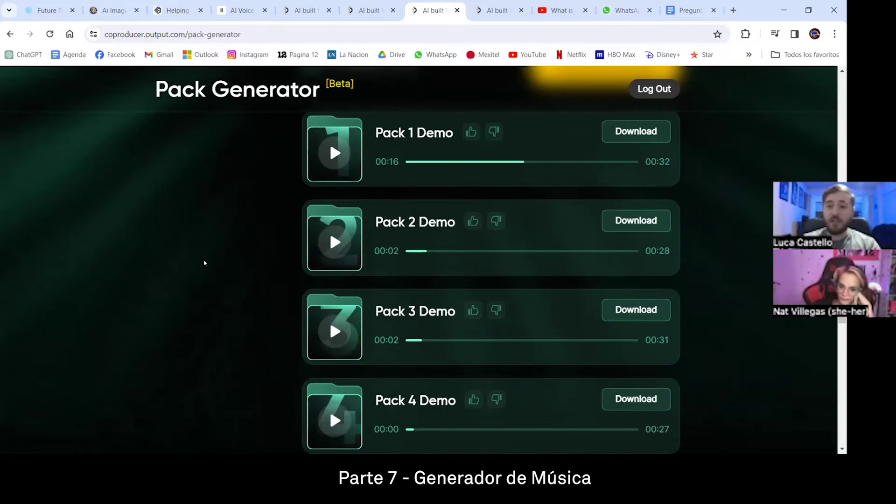
{"action": "scroll", "coordinate": [203, 263], "scroll_direction": "up", "scroll_amount": 3}
{"action": "scroll", "coordinate": [203, 263], "scroll_direction": "up", "scroll_amount": 4}
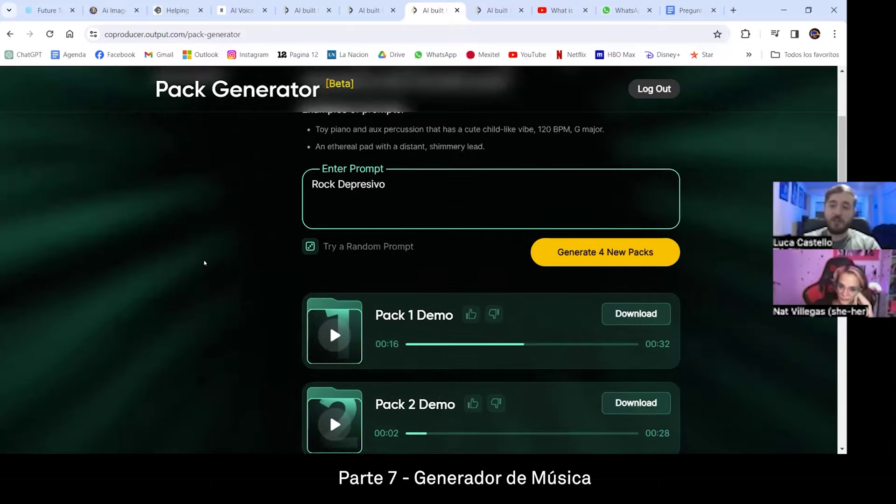
{"action": "scroll", "coordinate": [204, 264], "scroll_direction": "up", "scroll_amount": 1}
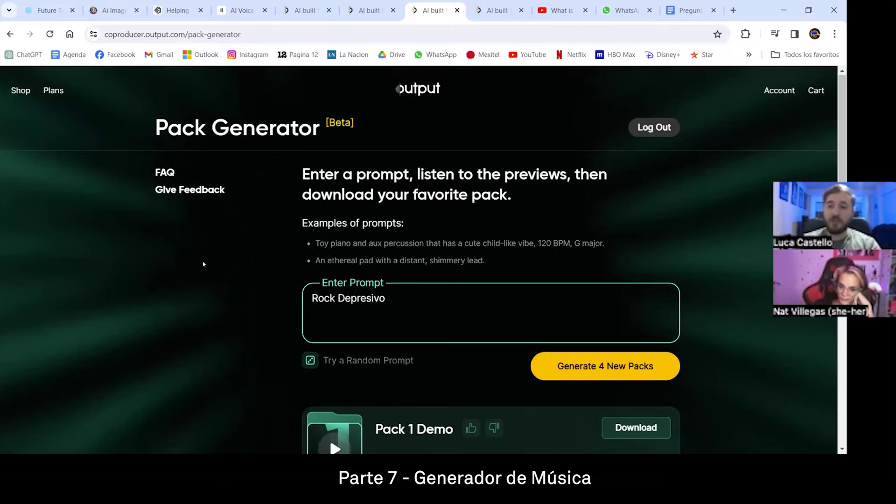
{"action": "scroll", "coordinate": [193, 264], "scroll_direction": "down", "scroll_amount": 1}
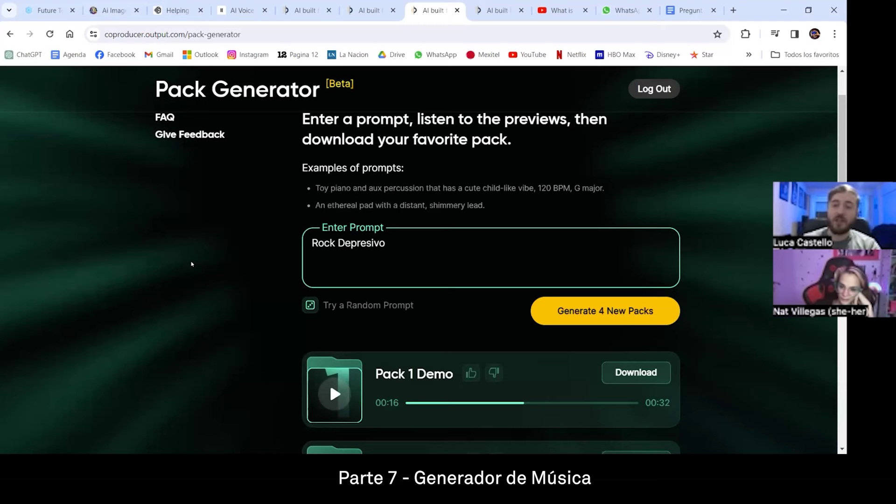
{"action": "scroll", "coordinate": [176, 278], "scroll_direction": "down", "scroll_amount": 4}
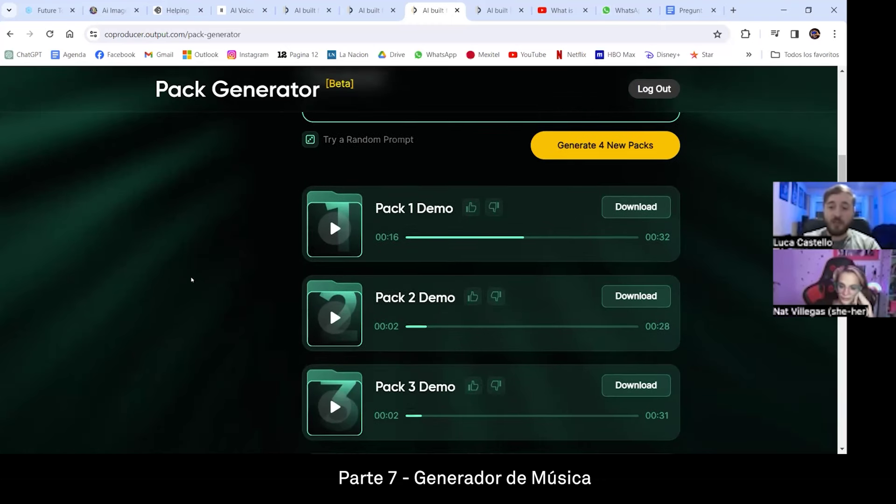
{"action": "scroll", "coordinate": [191, 279], "scroll_direction": "up", "scroll_amount": 1}
{"action": "scroll", "coordinate": [191, 280], "scroll_direction": "down", "scroll_amount": 2}
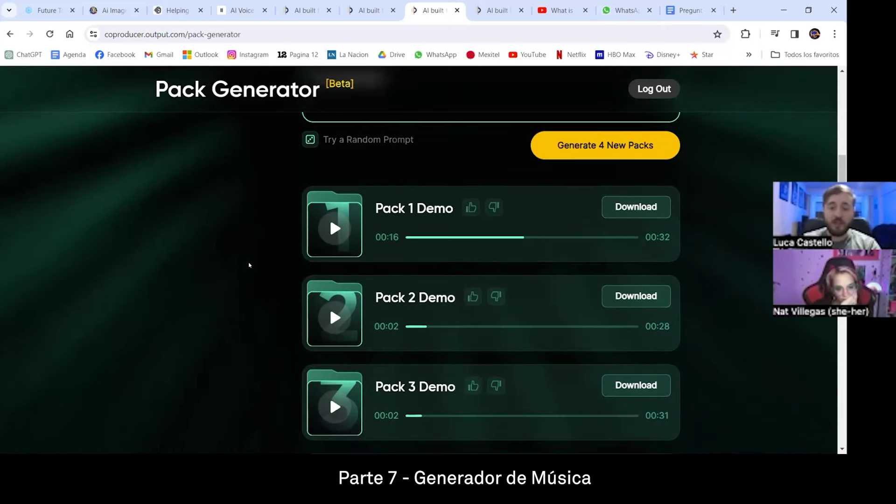
{"action": "scroll", "coordinate": [336, 264], "scroll_direction": "down", "scroll_amount": 1}
{"action": "scroll", "coordinate": [336, 264], "scroll_direction": "up", "scroll_amount": 5}
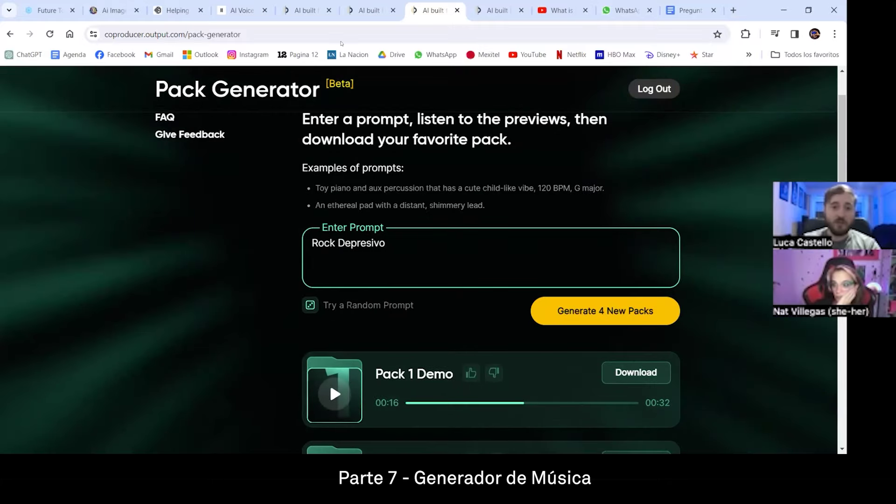
- Switch to the Pack Generator results for "Ritual Oscuro con tambores" and look over the demo packs
{"action": "left_click", "coordinate": [361, 10]}
{"action": "left_click", "coordinate": [303, 10]}
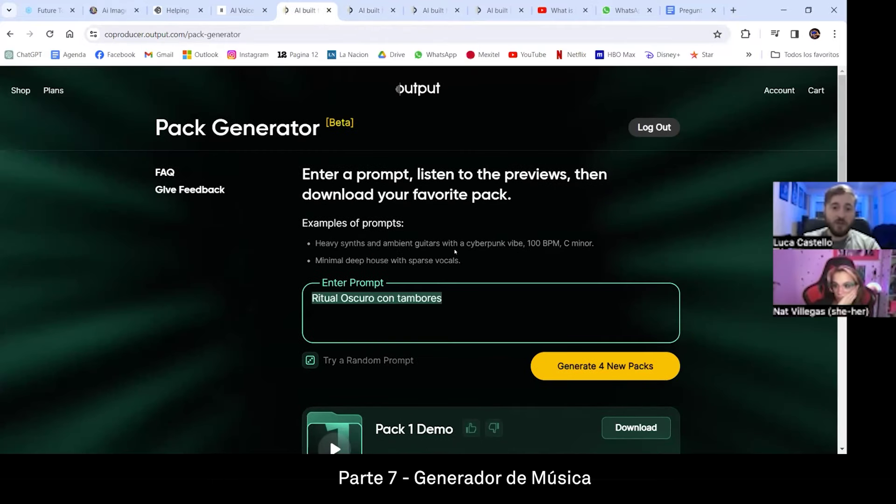
{"action": "scroll", "coordinate": [326, 262], "scroll_direction": "down", "scroll_amount": 2}
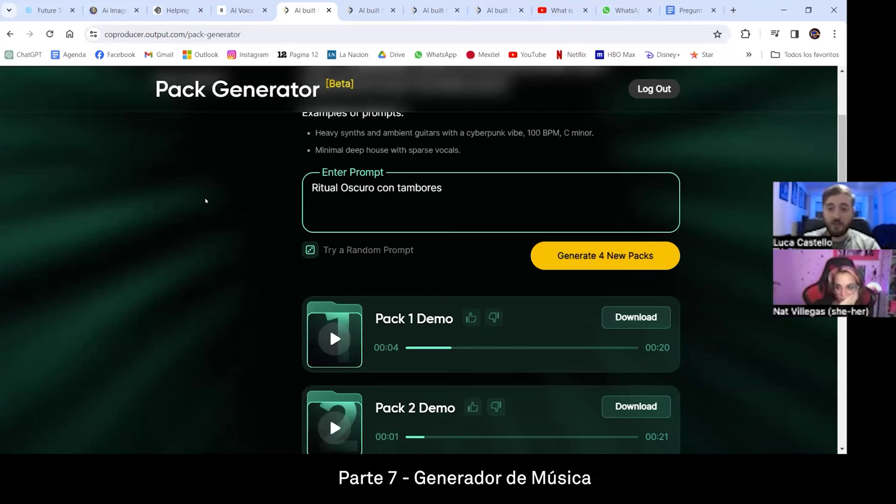
{"action": "scroll", "coordinate": [205, 196], "scroll_direction": "down", "scroll_amount": 1}
{"action": "scroll", "coordinate": [205, 197], "scroll_direction": "down", "scroll_amount": 1}
{"action": "scroll", "coordinate": [216, 201], "scroll_direction": "up", "scroll_amount": 1}
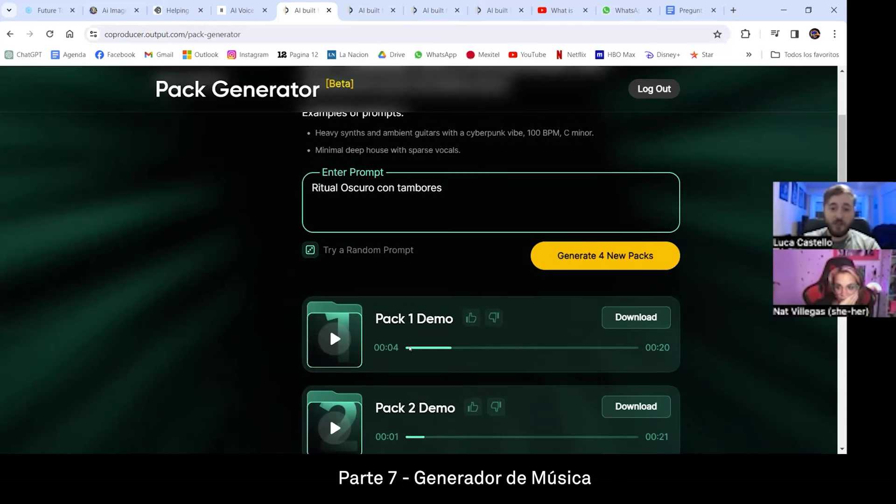
- Rewind the Pack 1 demo for "Ritual Oscuro con tambores" to the beginning and play it
{"action": "left_click_drag", "start_coordinate": [466, 350], "coordinate": [272, 244]}
{"action": "scroll", "coordinate": [269, 248], "scroll_direction": "down", "scroll_amount": 1}
{"action": "scroll", "coordinate": [270, 248], "scroll_direction": "up", "scroll_amount": 1}
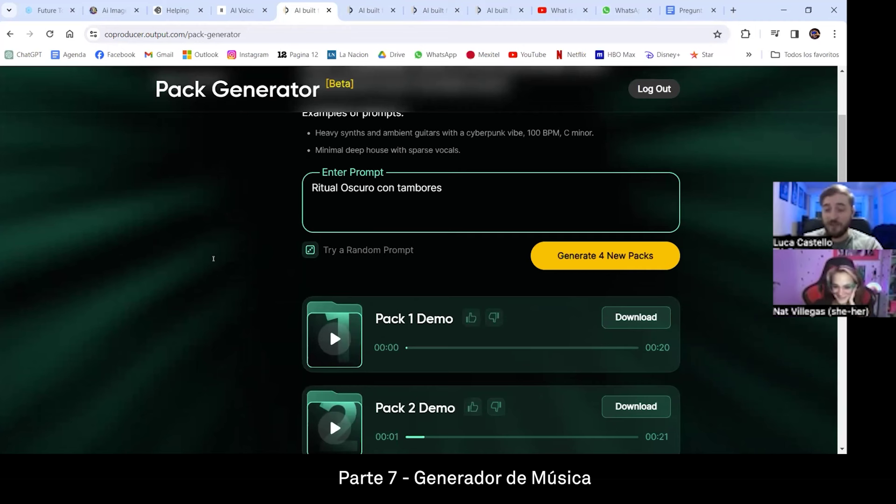
{"action": "key", "text": "space"}
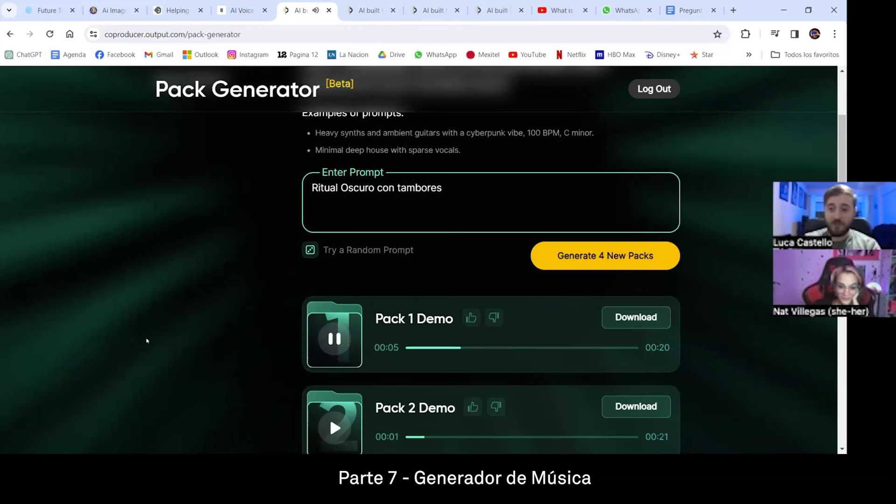
{"action": "scroll", "coordinate": [156, 323], "scroll_direction": "down", "scroll_amount": 1}
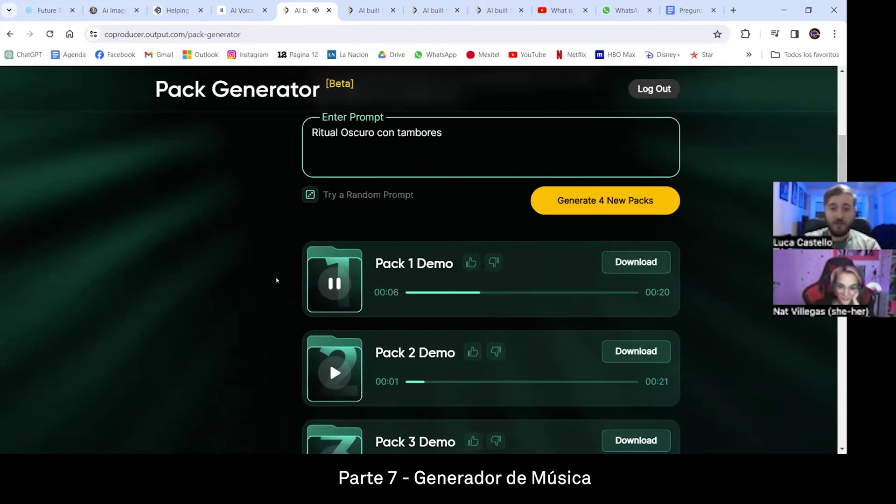
- Listen to parts of the Pack 2 and Pack 3 demos for "Ritual Oscuro con tambores", then pause playback
{"action": "scroll", "coordinate": [260, 324], "scroll_direction": "down", "scroll_amount": 2}
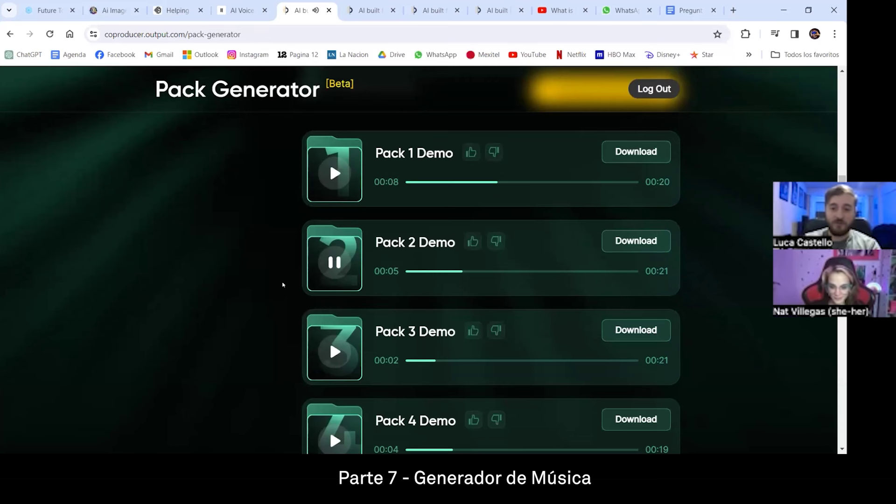
{"action": "left_click", "coordinate": [332, 263]}
{"action": "scroll", "coordinate": [191, 230], "scroll_direction": "down", "scroll_amount": 1}
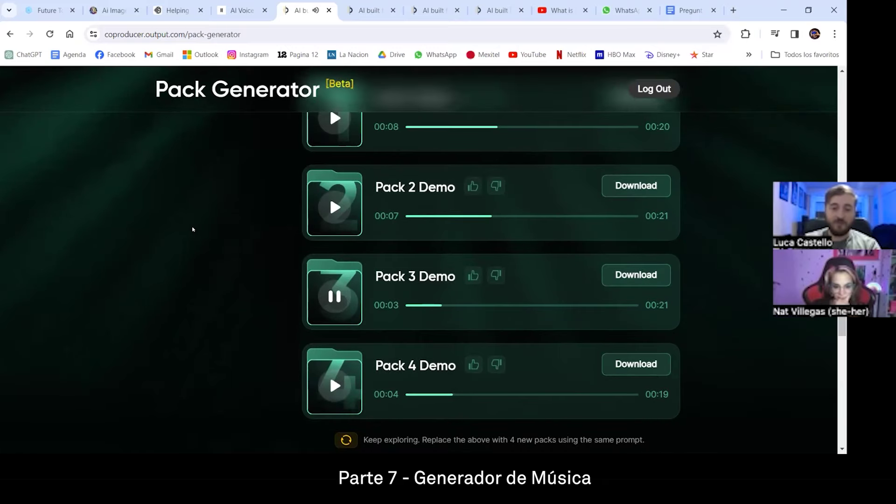
{"action": "scroll", "coordinate": [192, 229], "scroll_direction": "down", "scroll_amount": 1}
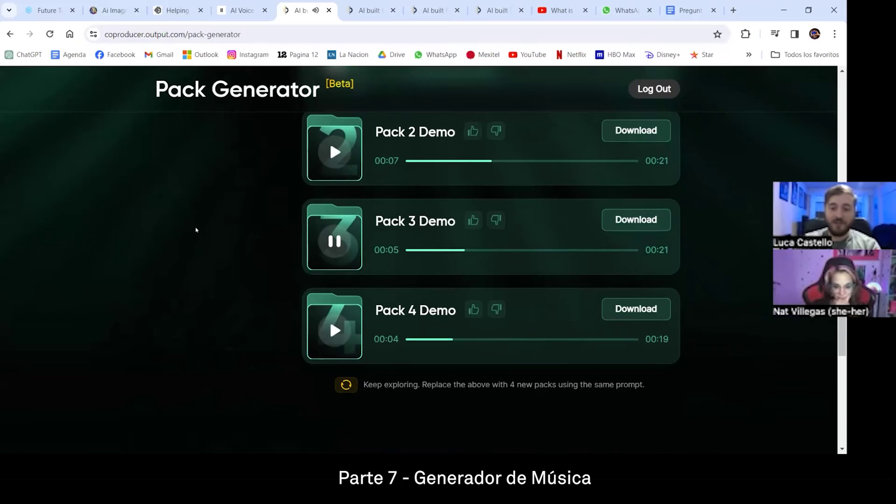
{"action": "left_click", "coordinate": [328, 242]}
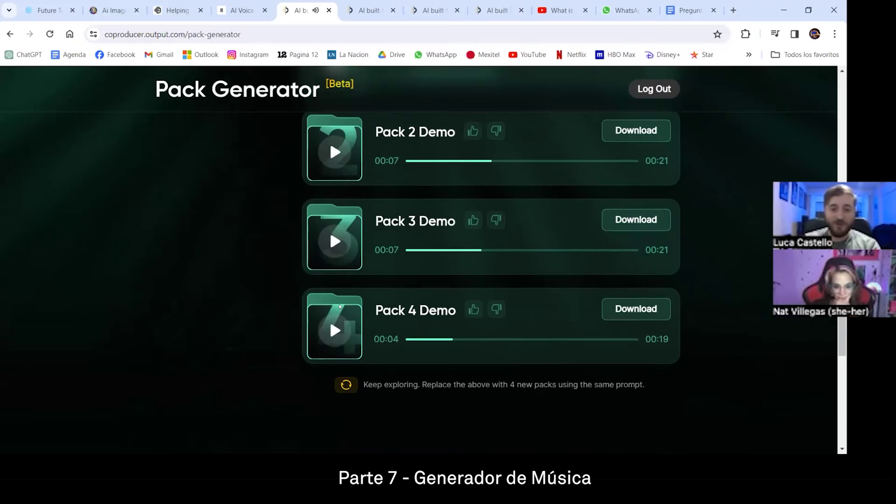
- Rewind the Pack 4 demo for "Ritual Oscuro con tambores" to the beginning, listen to part of it, and return to the prompt
{"action": "left_click", "coordinate": [405, 340]}
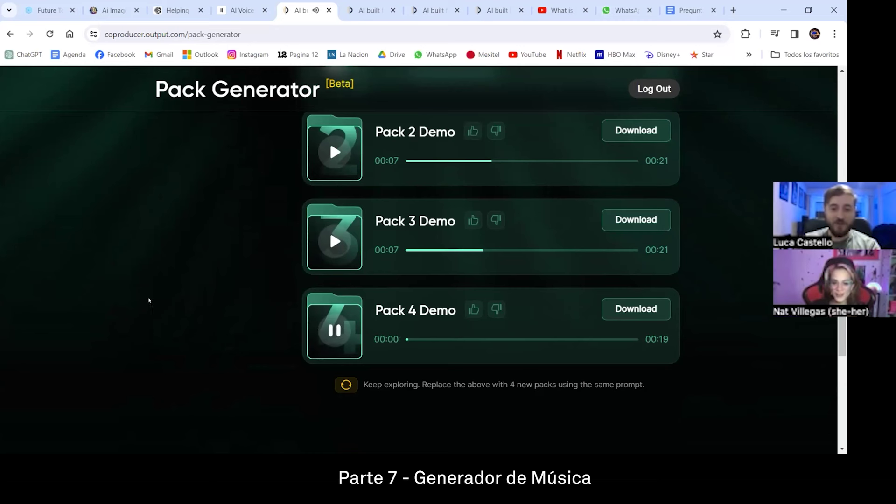
{"action": "left_click", "coordinate": [318, 322]}
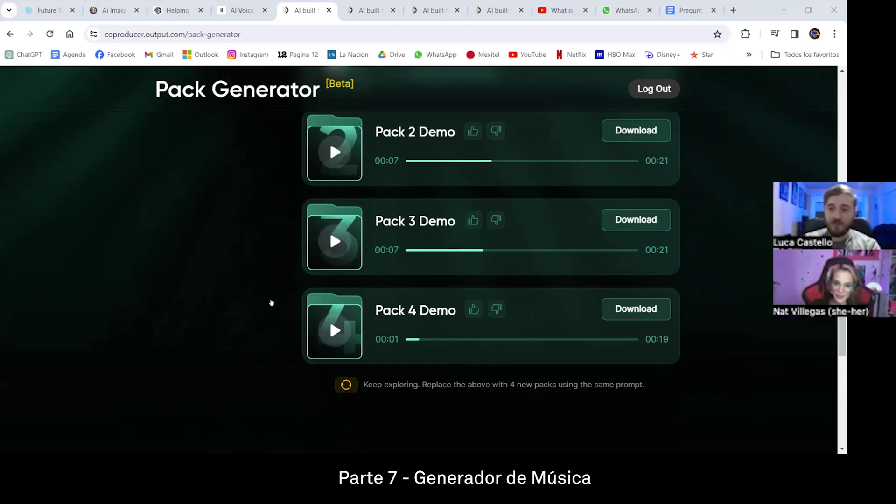
{"action": "left_click", "coordinate": [331, 329]}
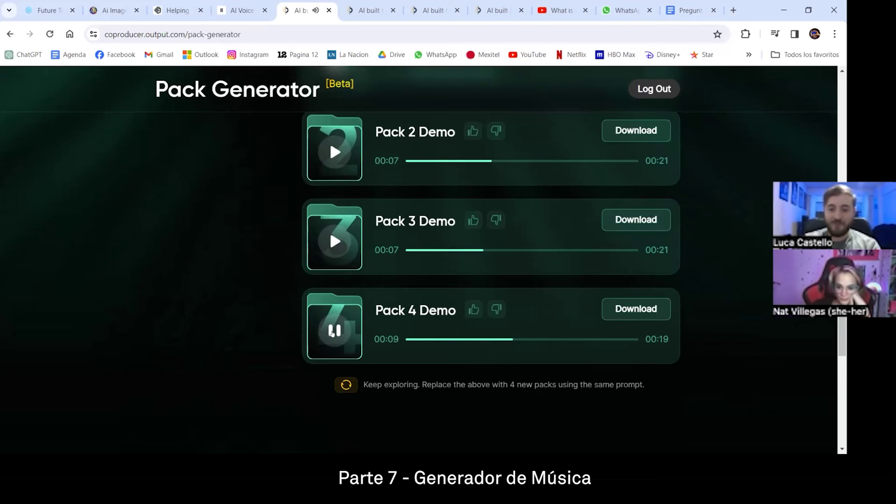
{"action": "scroll", "coordinate": [215, 252], "scroll_direction": "up", "scroll_amount": 6}
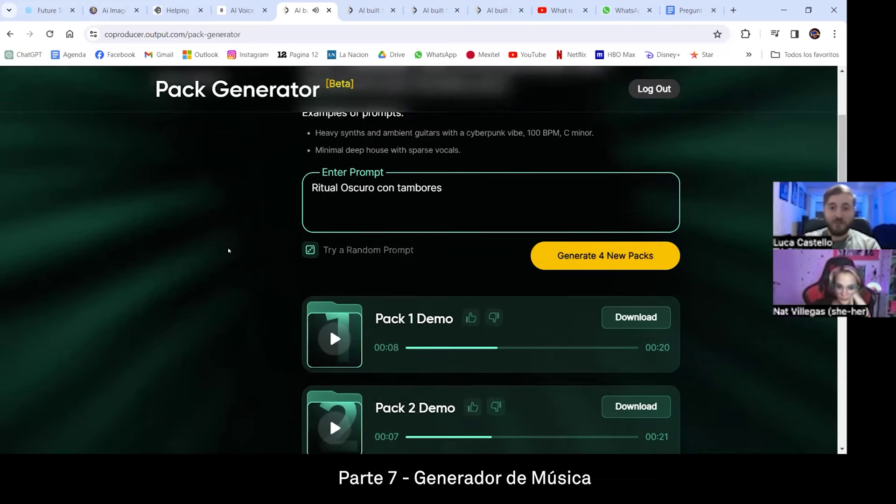
{"action": "scroll", "coordinate": [227, 249], "scroll_direction": "up", "scroll_amount": 2}
{"action": "scroll", "coordinate": [218, 249], "scroll_direction": "down", "scroll_amount": 1}
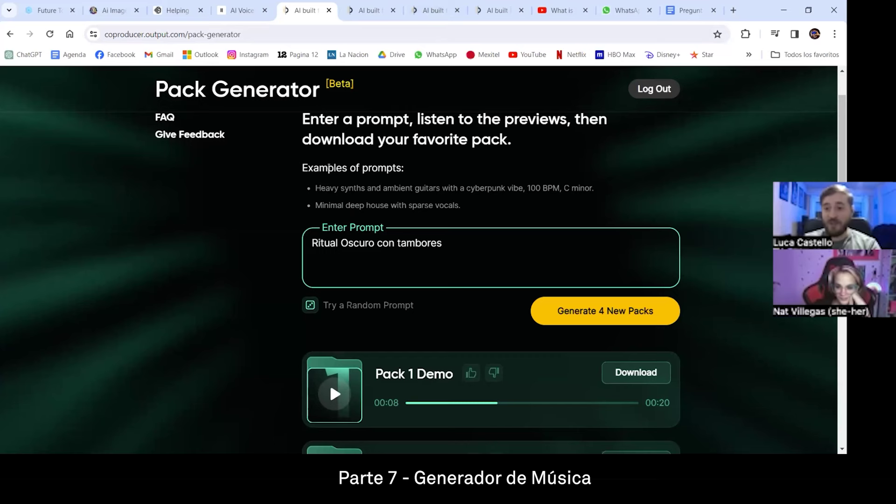
- Switch to the Pack Generator results for "Publicidad moderna sobre motos" and look over the page
{"action": "left_click", "coordinate": [440, 9]}
{"action": "left_click", "coordinate": [497, 10]}
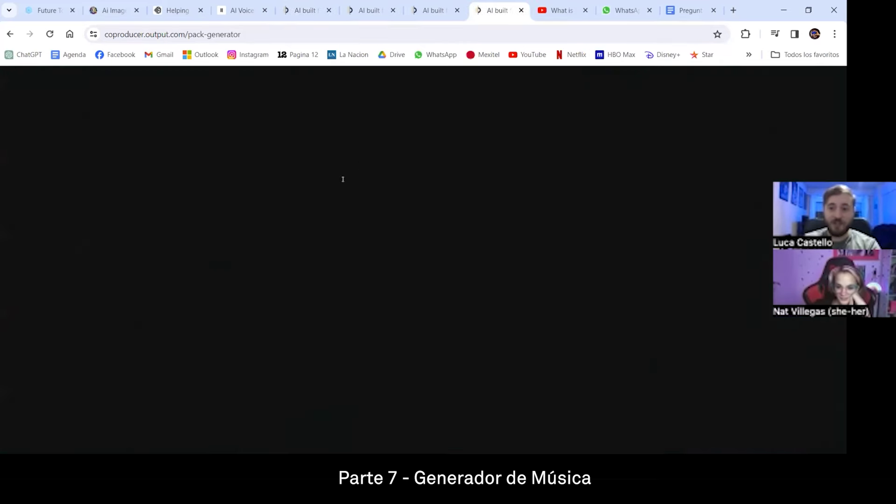
{"action": "scroll", "coordinate": [189, 195], "scroll_direction": "down", "scroll_amount": 5}
{"action": "scroll", "coordinate": [208, 192], "scroll_direction": "up", "scroll_amount": 4}
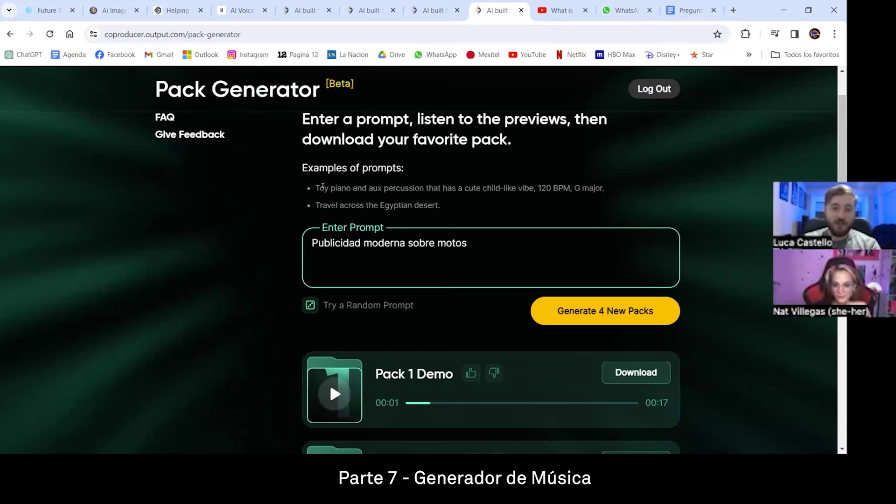
- Examine the example prompts, highlighting the "120 BPM, G major" details, and compare them with the entered prompt
{"action": "left_click_drag", "start_coordinate": [302, 167], "coordinate": [476, 203]}
{"action": "left_click", "coordinate": [405, 196]}
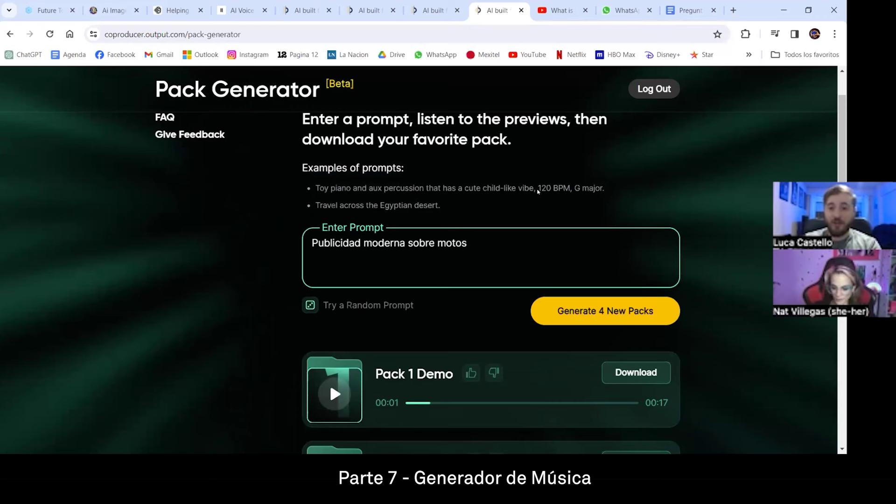
{"action": "left_click_drag", "start_coordinate": [538, 191], "coordinate": [604, 191]}
{"action": "left_click", "coordinate": [579, 191]}
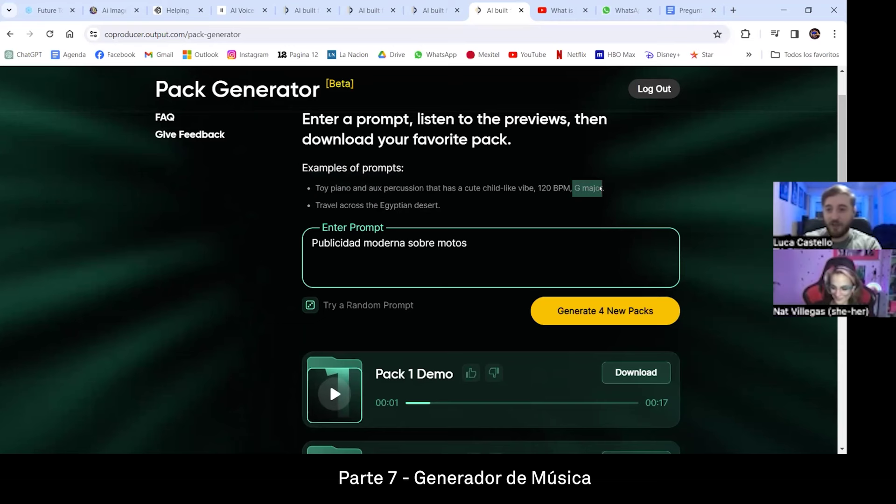
{"action": "left_click", "coordinate": [578, 195]}
{"action": "scroll", "coordinate": [515, 194], "scroll_direction": "down", "scroll_amount": 2}
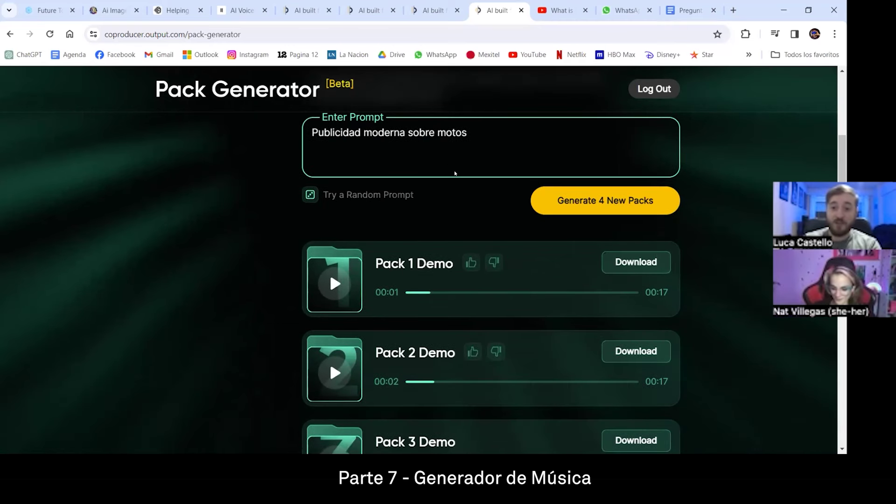
{"action": "scroll", "coordinate": [448, 195], "scroll_direction": "up", "scroll_amount": 3}
{"action": "scroll", "coordinate": [443, 200], "scroll_direction": "up", "scroll_amount": 1}
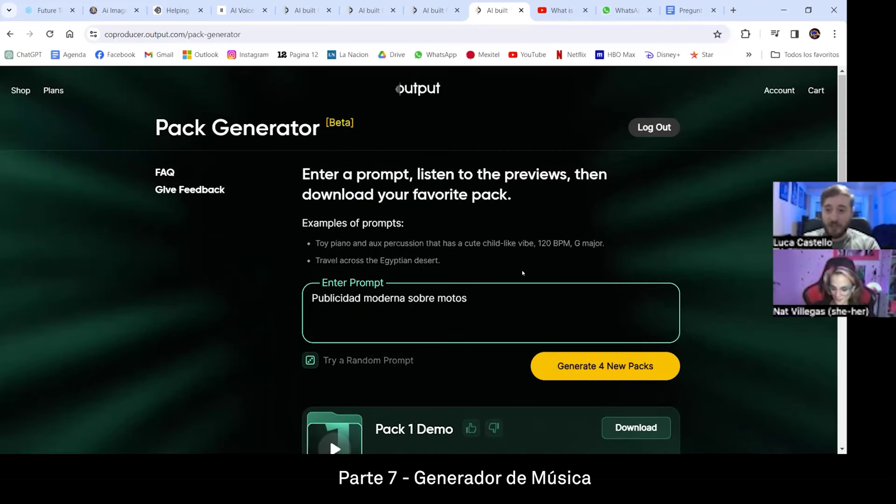
{"action": "scroll", "coordinate": [369, 206], "scroll_direction": "down", "scroll_amount": 4}
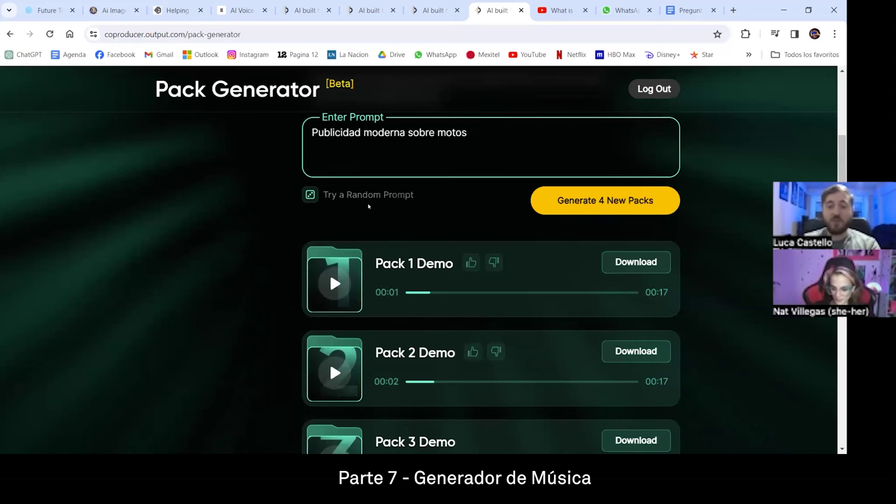
- Rewind the Pack 1 demo for "Publicidad moderna sobre motos" to the beginning, play a few seconds, and pause it
{"action": "left_click", "coordinate": [405, 293]}
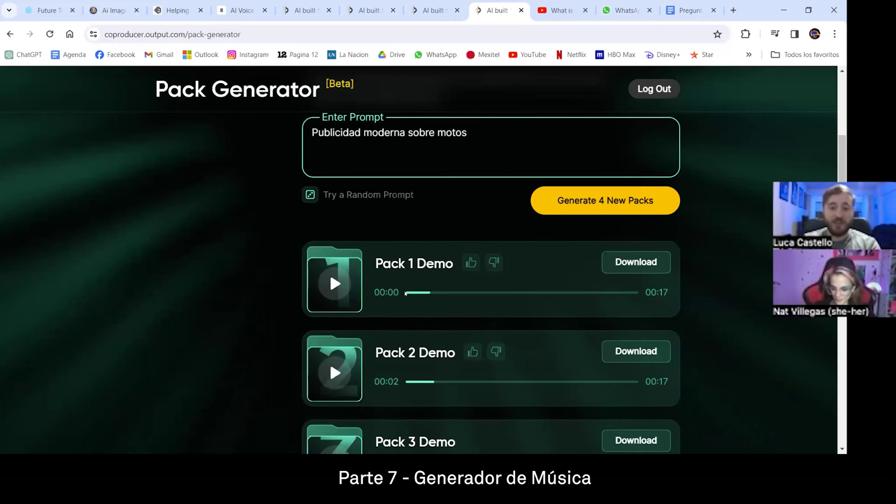
{"action": "scroll", "coordinate": [243, 232], "scroll_direction": "up", "scroll_amount": 2}
{"action": "scroll", "coordinate": [232, 230], "scroll_direction": "down", "scroll_amount": 1}
{"action": "scroll", "coordinate": [236, 231], "scroll_direction": "down", "scroll_amount": 1}
{"action": "scroll", "coordinate": [284, 282], "scroll_direction": "up", "scroll_amount": 1}
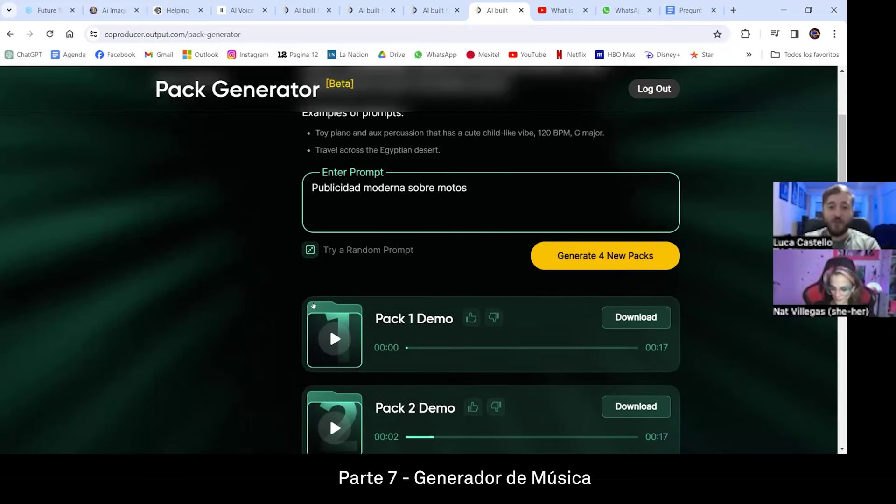
{"action": "scroll", "coordinate": [348, 299], "scroll_direction": "down", "scroll_amount": 1}
{"action": "scroll", "coordinate": [348, 298], "scroll_direction": "down", "scroll_amount": 1}
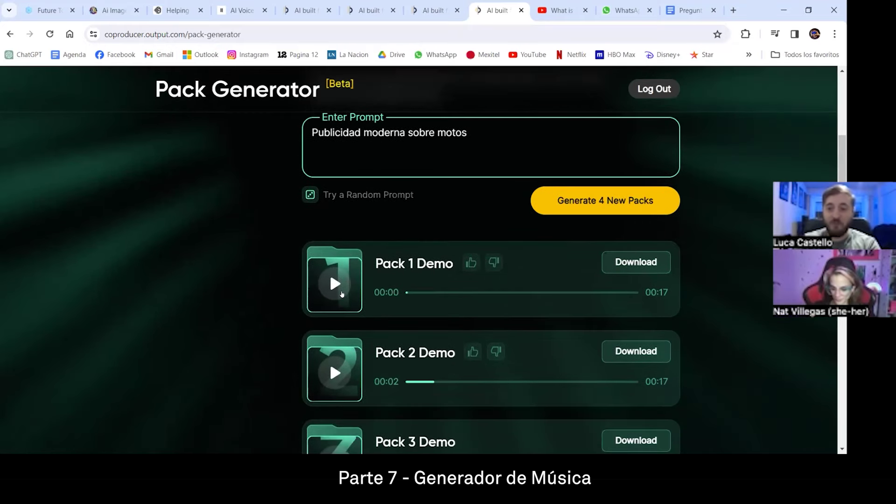
{"action": "left_click", "coordinate": [338, 280]}
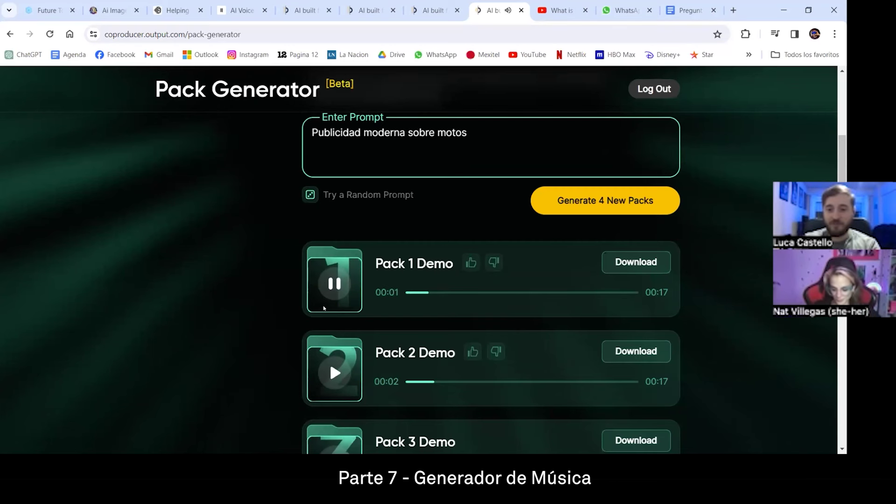
{"action": "left_click", "coordinate": [348, 287]}
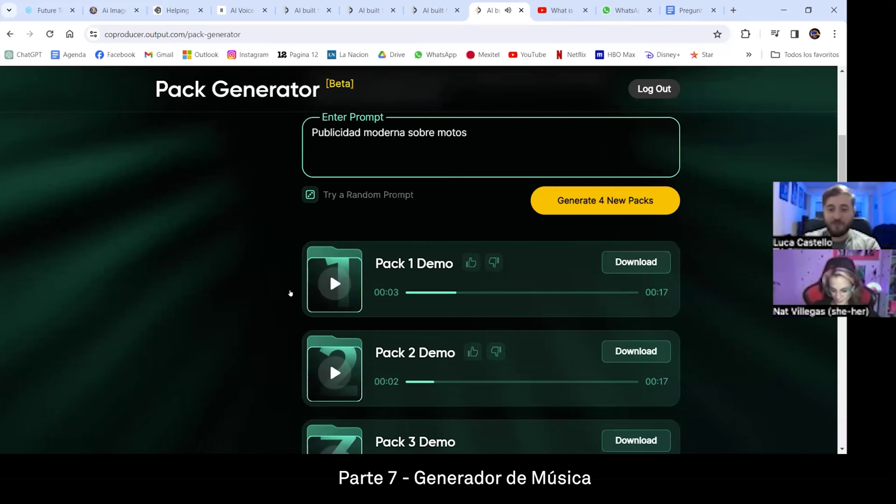
- Listen to short parts of the Pack 2 and Pack 3 demos for "Publicidad moderna sobre motos", pausing each one
{"action": "scroll", "coordinate": [276, 300], "scroll_direction": "down", "scroll_amount": 2}
{"action": "left_click", "coordinate": [341, 273]}
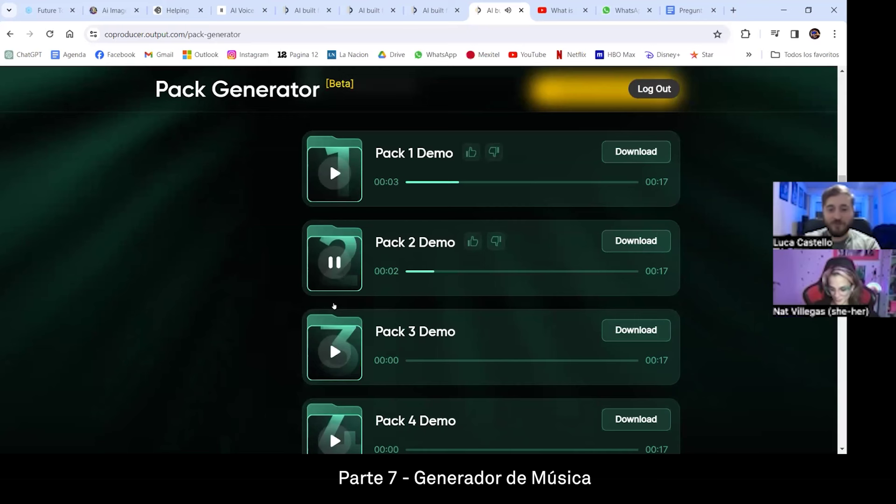
{"action": "left_click", "coordinate": [334, 275]}
{"action": "scroll", "coordinate": [276, 288], "scroll_direction": "down", "scroll_amount": 1}
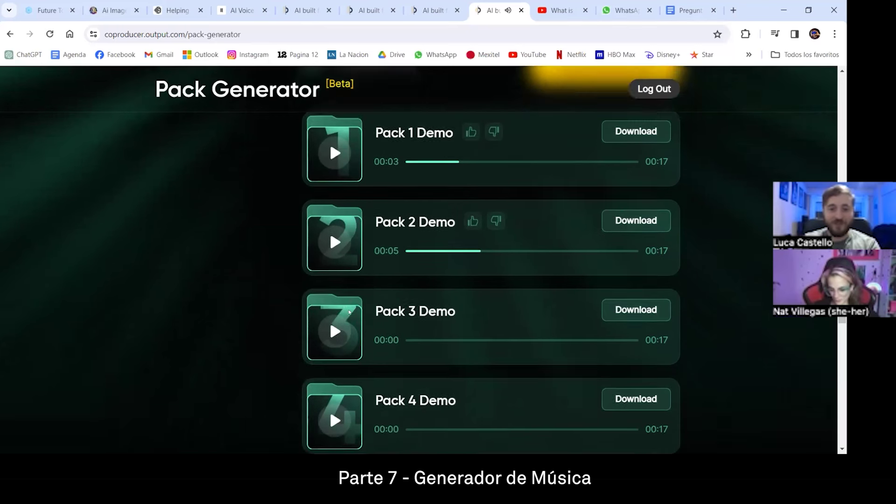
{"action": "left_click", "coordinate": [319, 327]}
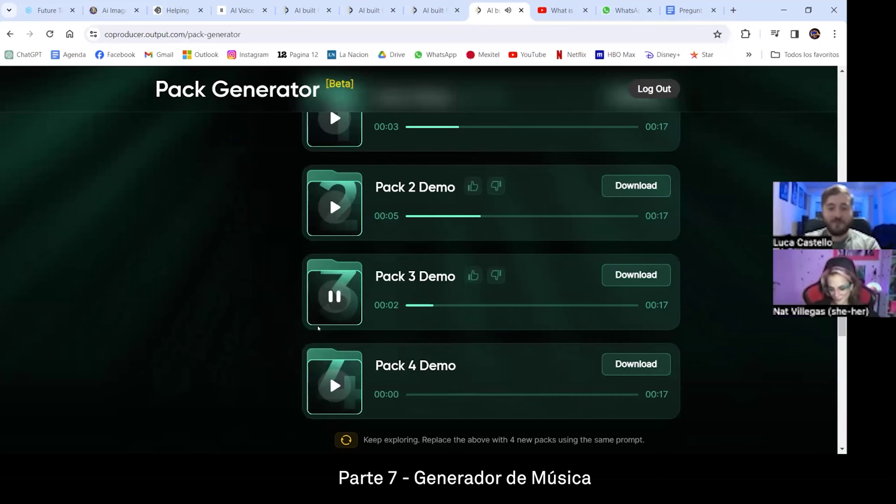
{"action": "left_click", "coordinate": [333, 301]}
- Generate four new packs with the same prompt, "Publicidad moderna sobre motos"
{"action": "scroll", "coordinate": [89, 280], "scroll_direction": "up", "scroll_amount": 6}
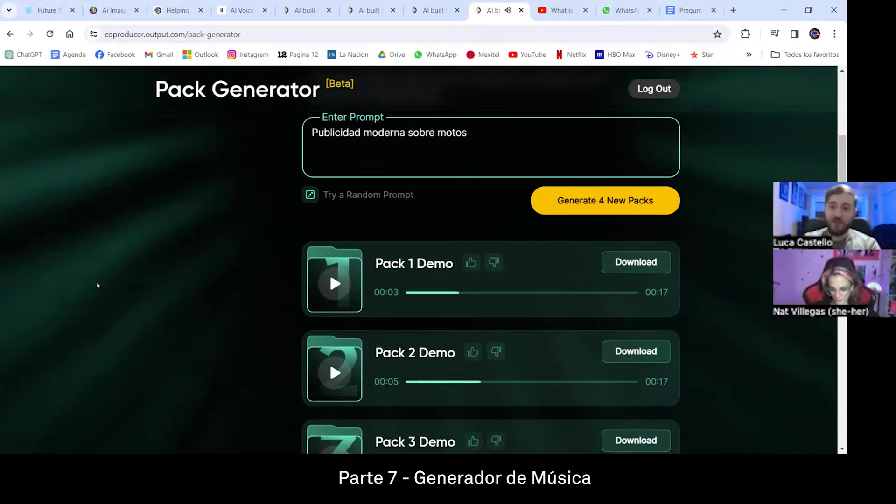
{"action": "scroll", "coordinate": [102, 285], "scroll_direction": "up", "scroll_amount": 1}
{"action": "scroll", "coordinate": [172, 280], "scroll_direction": "down", "scroll_amount": 4}
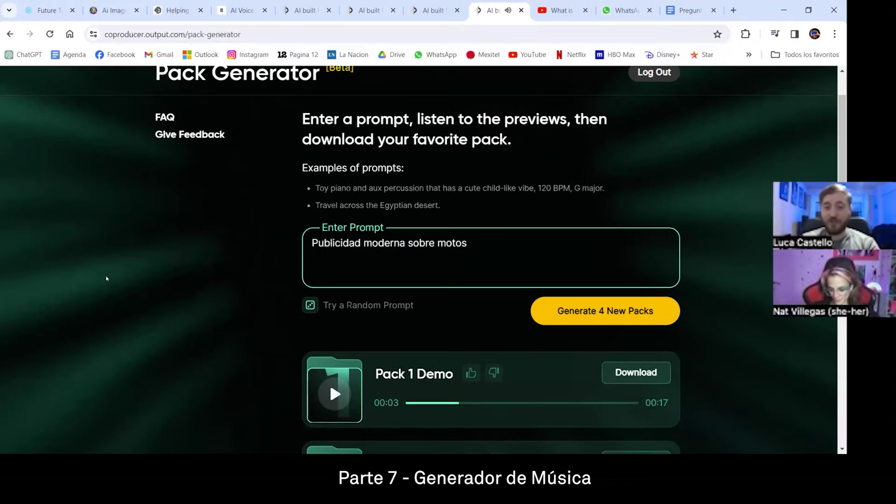
{"action": "scroll", "coordinate": [177, 293], "scroll_direction": "up", "scroll_amount": 5}
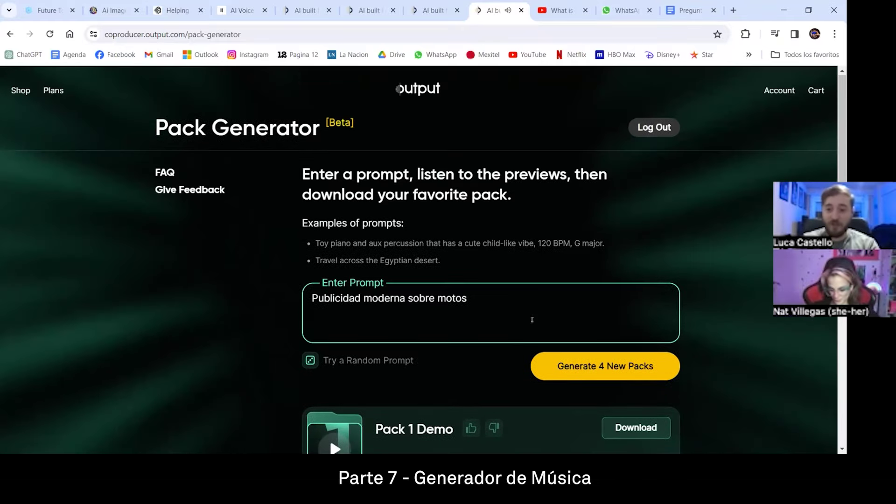
{"action": "left_click", "coordinate": [619, 377]}
{"action": "scroll", "coordinate": [469, 192], "scroll_direction": "down", "scroll_amount": 5}
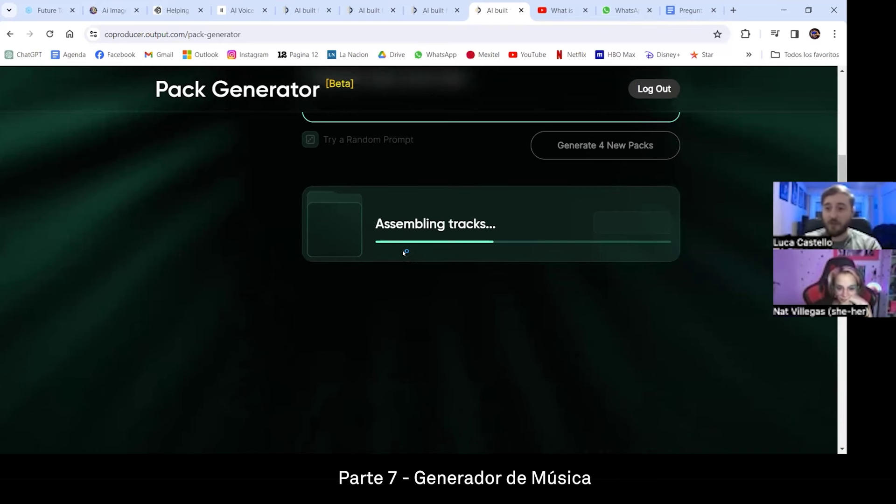
- Follow the progress of the new pack generation until it finishes, and look over the new demos
{"action": "scroll", "coordinate": [404, 252], "scroll_direction": "down", "scroll_amount": 2}
{"action": "scroll", "coordinate": [354, 252], "scroll_direction": "up", "scroll_amount": 7}
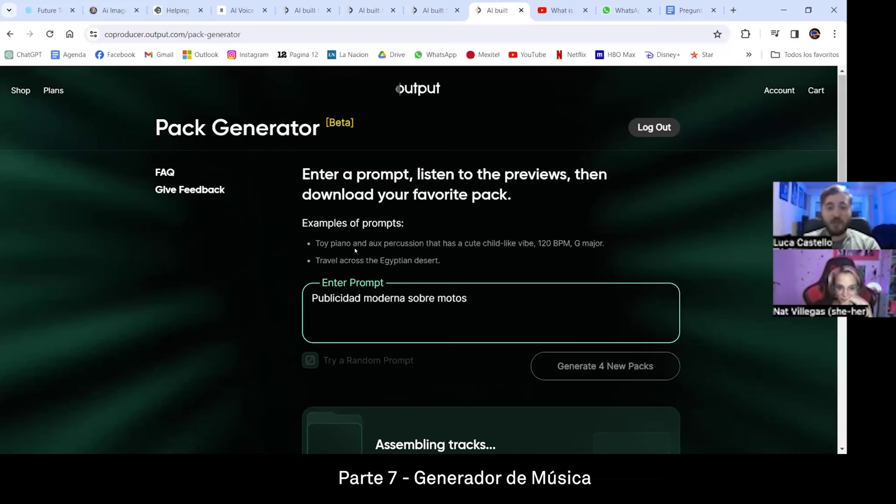
{"action": "scroll", "coordinate": [348, 250], "scroll_direction": "down", "scroll_amount": 7}
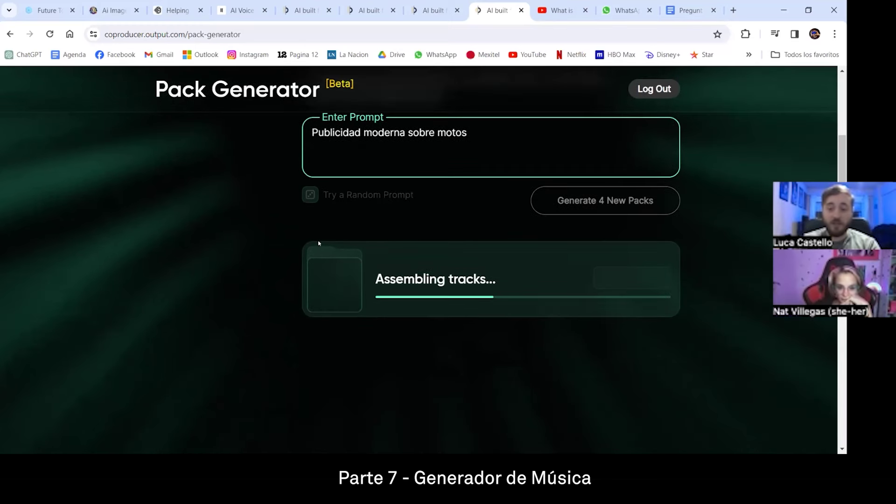
{"action": "scroll", "coordinate": [324, 235], "scroll_direction": "up", "scroll_amount": 7}
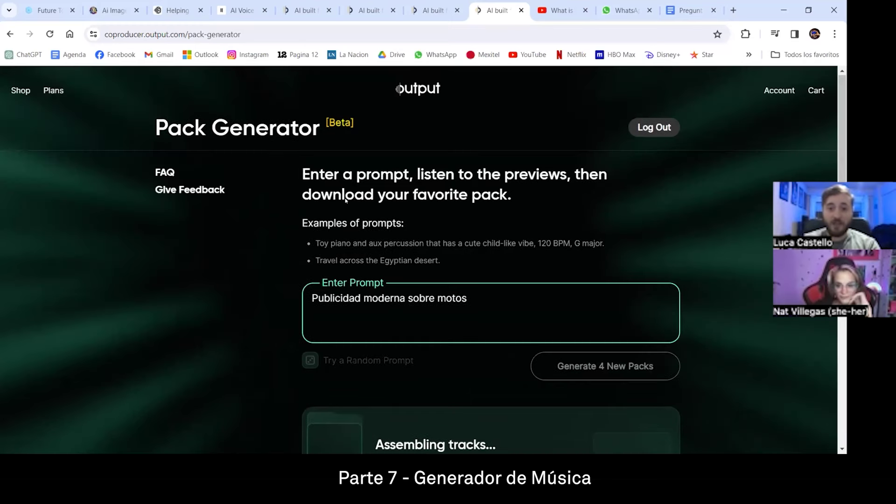
{"action": "scroll", "coordinate": [340, 208], "scroll_direction": "down", "scroll_amount": 5}
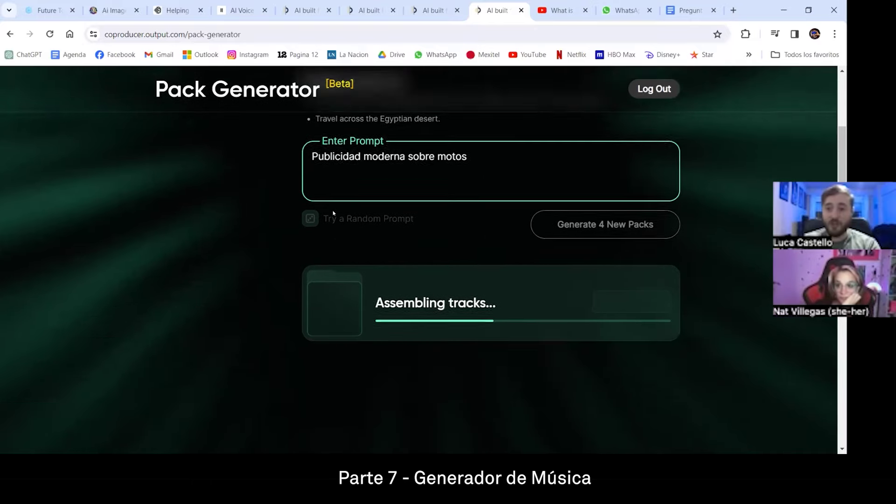
{"action": "scroll", "coordinate": [322, 203], "scroll_direction": "up", "scroll_amount": 5}
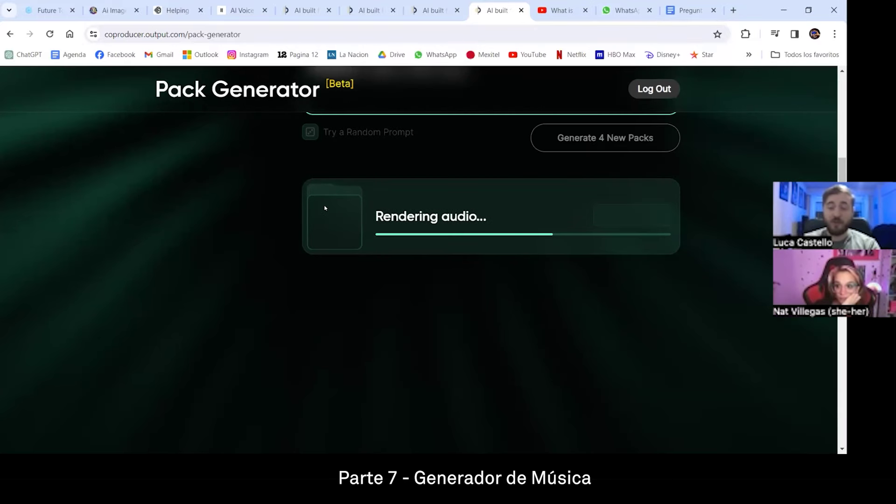
{"action": "scroll", "coordinate": [320, 208], "scroll_direction": "up", "scroll_amount": 1}
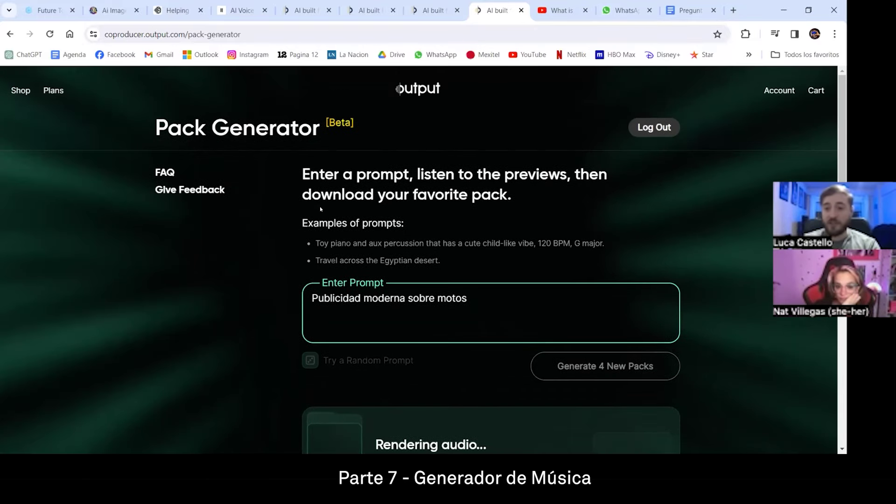
{"action": "scroll", "coordinate": [320, 209], "scroll_direction": "down", "scroll_amount": 5}
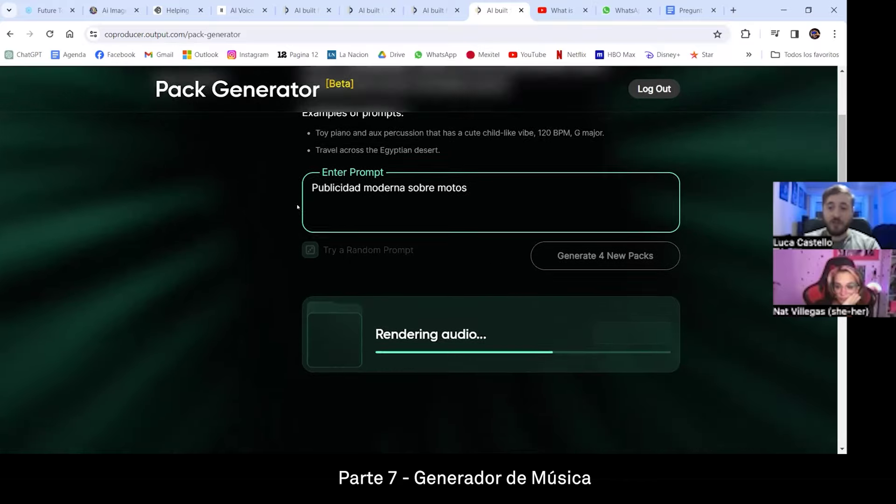
{"action": "scroll", "coordinate": [295, 206], "scroll_direction": "up", "scroll_amount": 2}
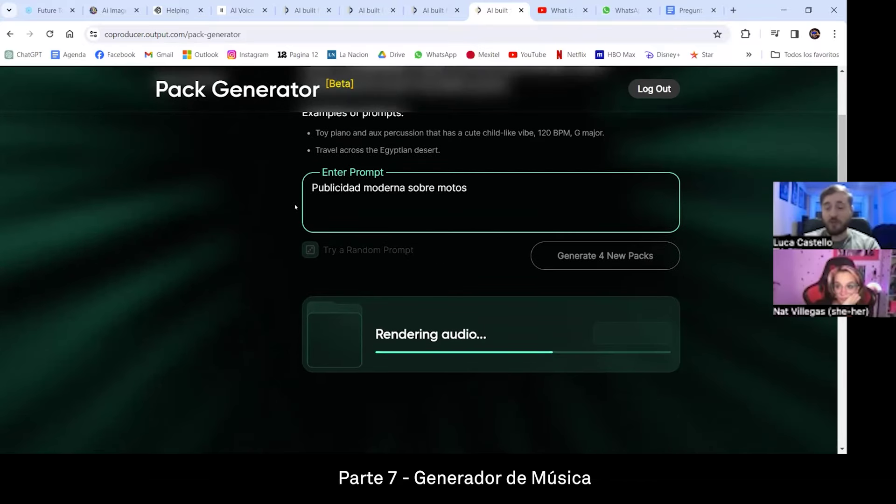
{"action": "scroll", "coordinate": [295, 207], "scroll_direction": "up", "scroll_amount": 3}
{"action": "scroll", "coordinate": [295, 206], "scroll_direction": "down", "scroll_amount": 2}
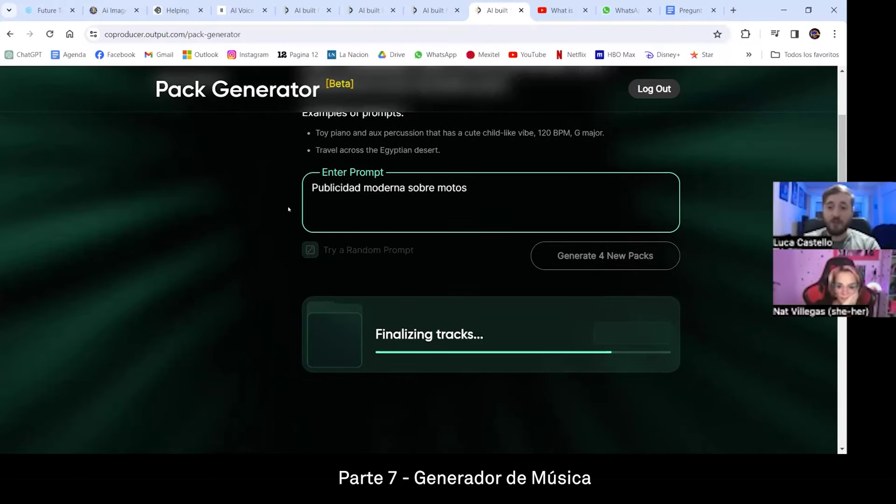
{"action": "scroll", "coordinate": [289, 206], "scroll_direction": "down", "scroll_amount": 1}
{"action": "scroll", "coordinate": [289, 209], "scroll_direction": "up", "scroll_amount": 1}
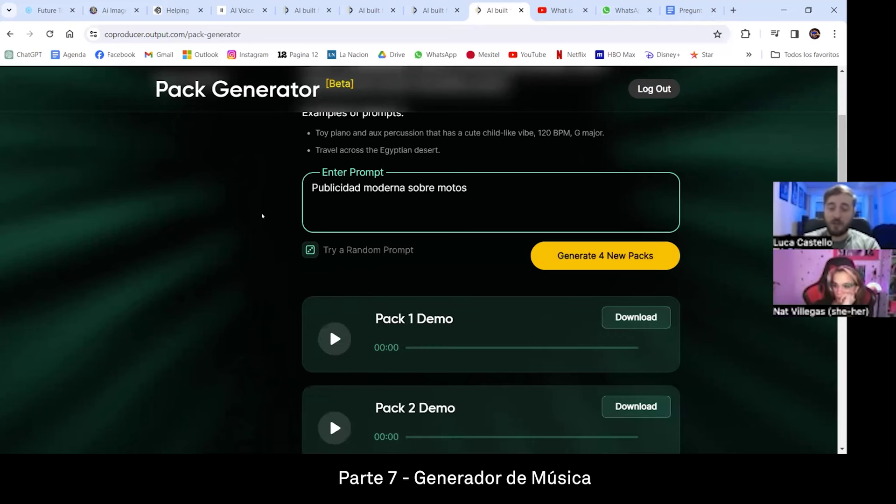
{"action": "scroll", "coordinate": [298, 272], "scroll_direction": "up", "scroll_amount": 2}
{"action": "scroll", "coordinate": [298, 272], "scroll_direction": "down", "scroll_amount": 6}
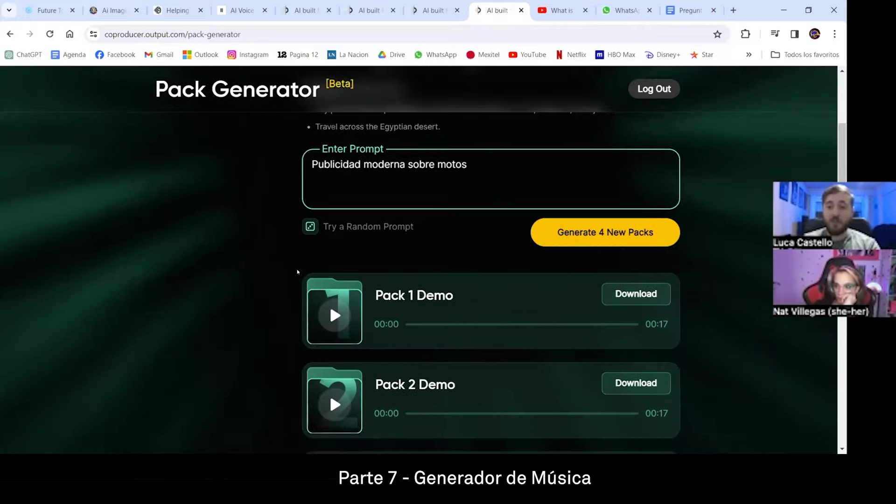
- Review the Pack Generator page, from the example prompts and entered prompt through the four generated pack demos and their download options
{"action": "scroll", "coordinate": [297, 273], "scroll_direction": "up", "scroll_amount": 1}
{"action": "scroll", "coordinate": [297, 272], "scroll_direction": "down", "scroll_amount": 3}
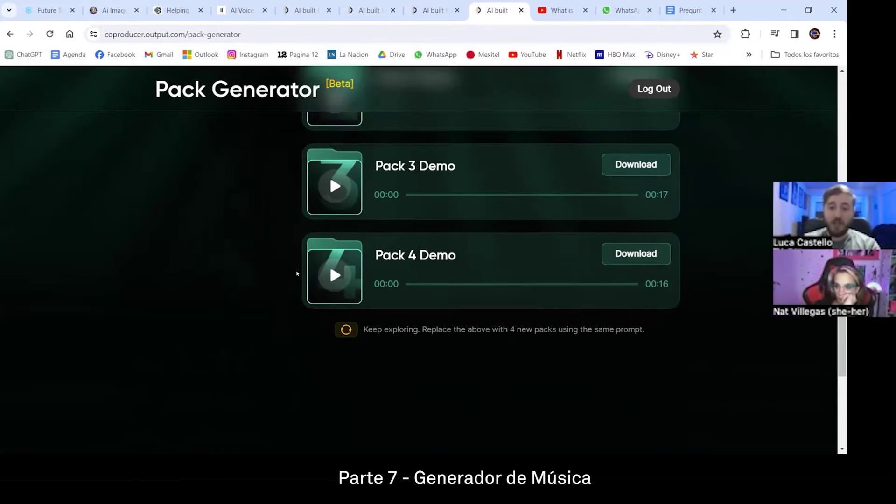
{"action": "scroll", "coordinate": [297, 273], "scroll_direction": "up", "scroll_amount": 2}
{"action": "scroll", "coordinate": [295, 273], "scroll_direction": "up", "scroll_amount": 6}
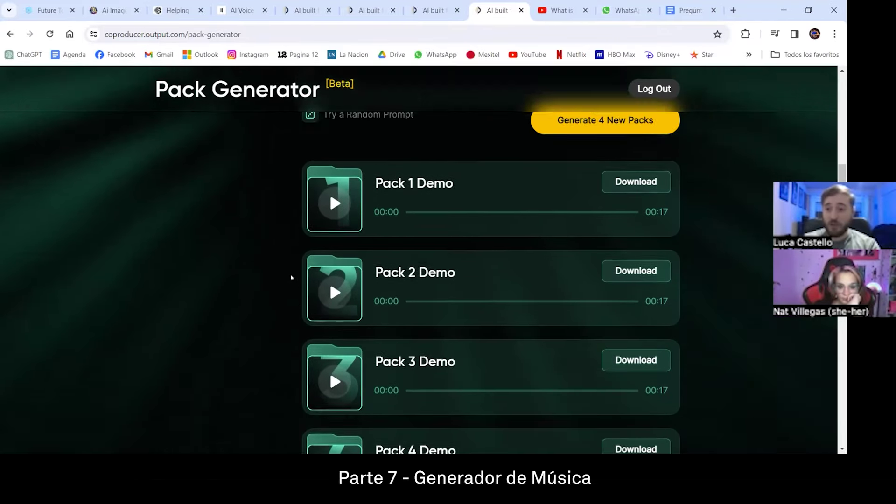
{"action": "scroll", "coordinate": [289, 285], "scroll_direction": "down", "scroll_amount": 2}
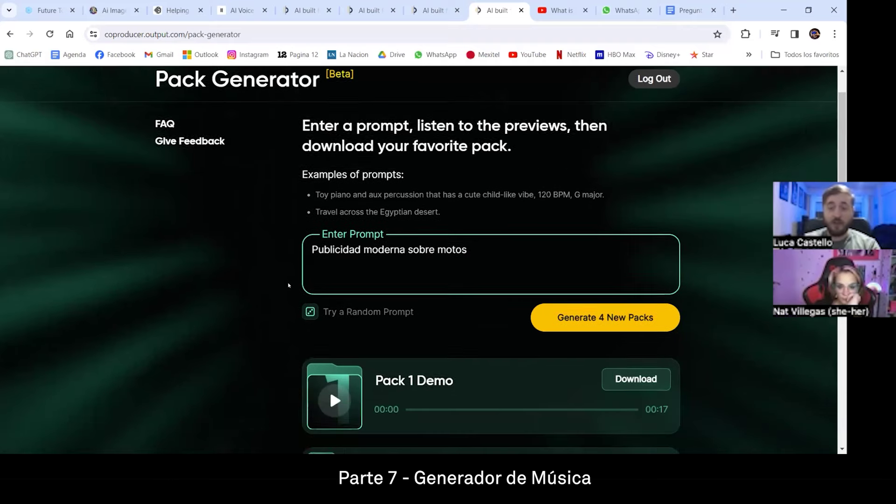
{"action": "scroll", "coordinate": [288, 285], "scroll_direction": "down", "scroll_amount": 2}
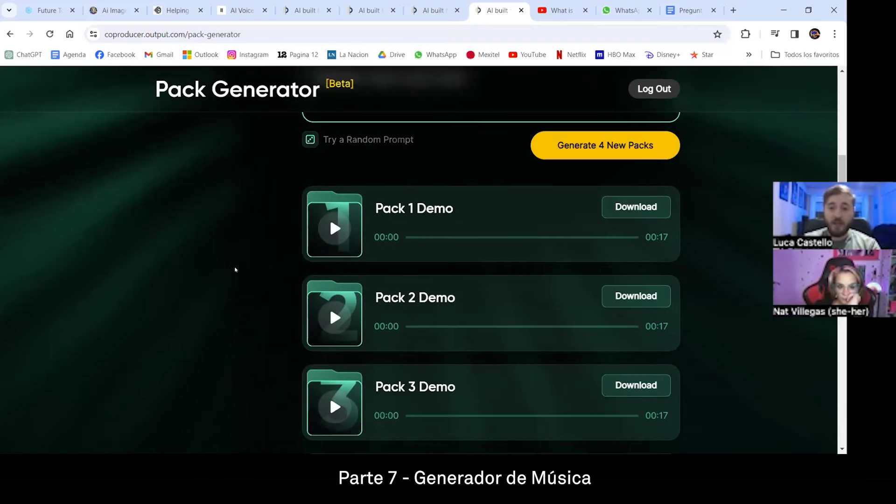
{"action": "scroll", "coordinate": [235, 270], "scroll_direction": "up", "scroll_amount": 4}
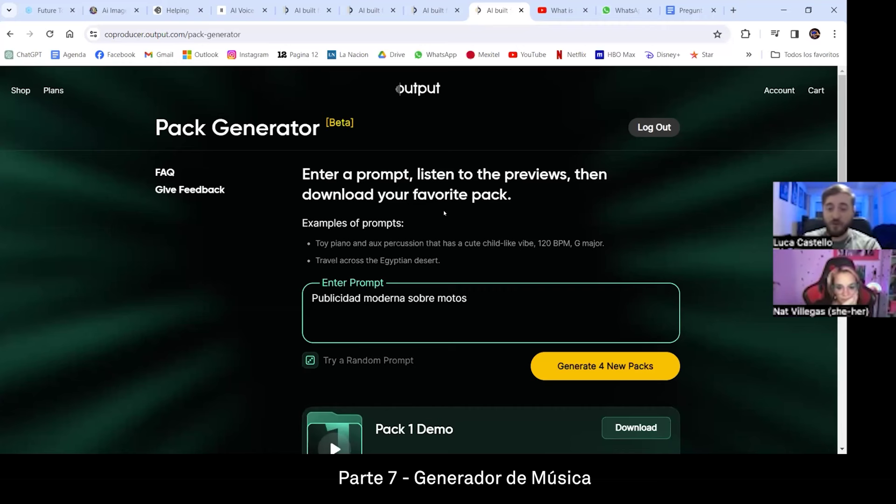
{"action": "scroll", "coordinate": [420, 326], "scroll_direction": "down", "scroll_amount": 3}
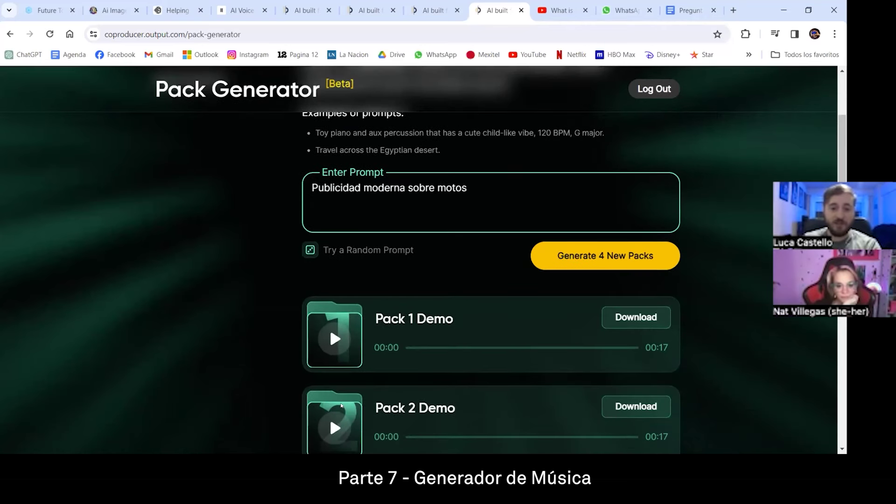